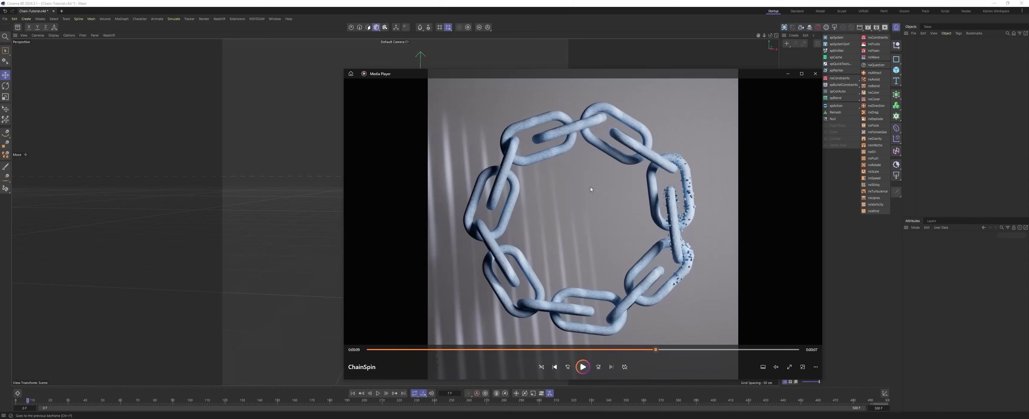
Scrub the ChainSpin reference video towards its end and switch back to Cinema 4D.
{"action": "left_click_drag", "start_coordinate": [655, 350], "coordinate": [786, 351]}
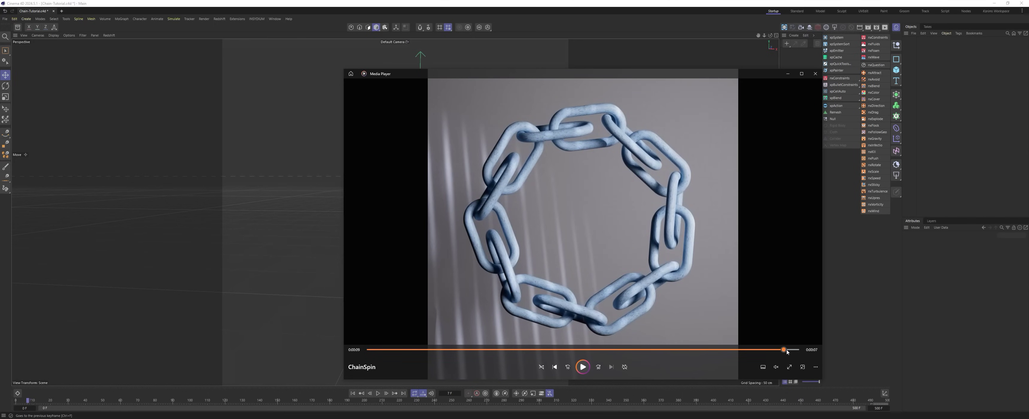
{"action": "left_click", "coordinate": [610, 4]}
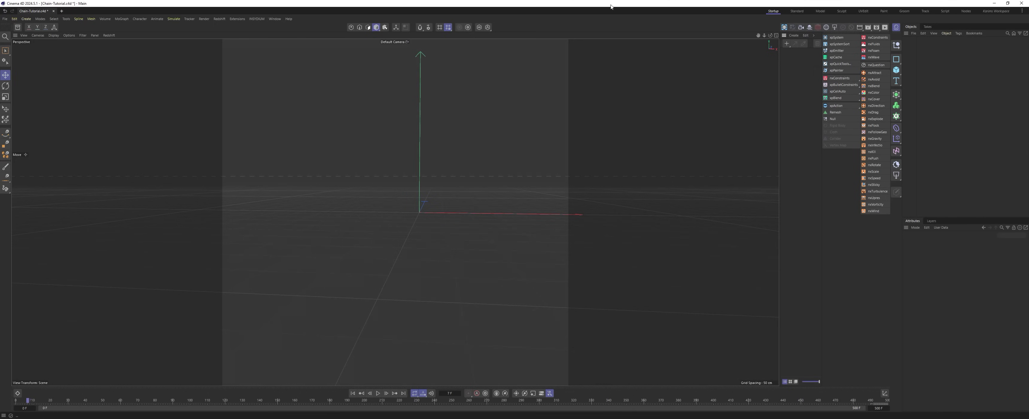
Create a Rectangle spline 45 cm wide and 90 cm high with Rounding enabled as the link's path.
{"action": "left_click", "coordinate": [896, 60]}
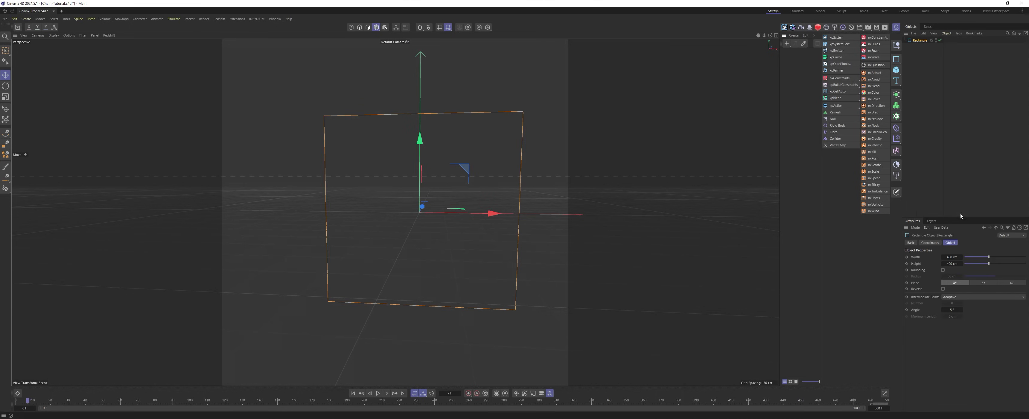
{"action": "left_click", "coordinate": [952, 257]}
{"action": "type", "text": "45"}
{"action": "key", "text": "Tab"}
{"action": "type", "text": "80"}
{"action": "key", "text": "Return"}
{"action": "type", "text": "90"}
{"action": "key", "text": "Return"}
{"action": "left_click", "coordinate": [943, 270]}
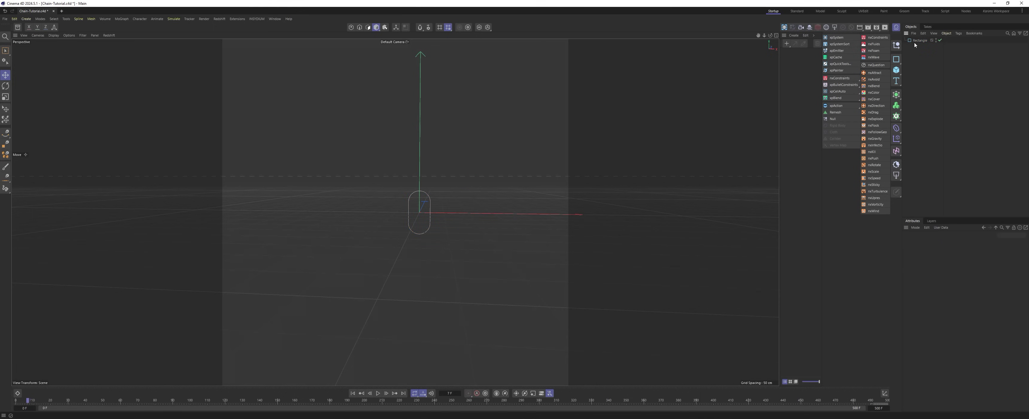
Add a Circle spline with a radius of 6.5 cm as the link's profile.
{"action": "key", "text": "o"}
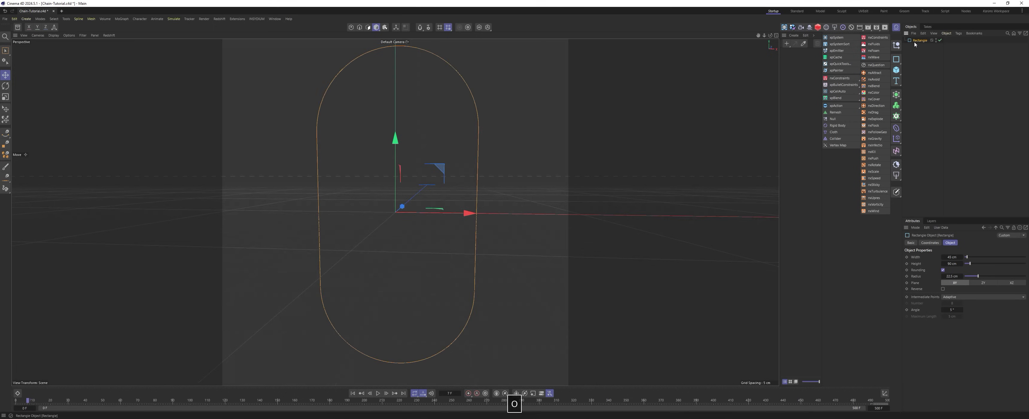
{"action": "right_click_drag", "start_coordinate": [422, 184], "coordinate": [408, 201], "text": "alt"}
{"action": "left_click_drag", "start_coordinate": [408, 201], "coordinate": [413, 201], "text": "alt"}
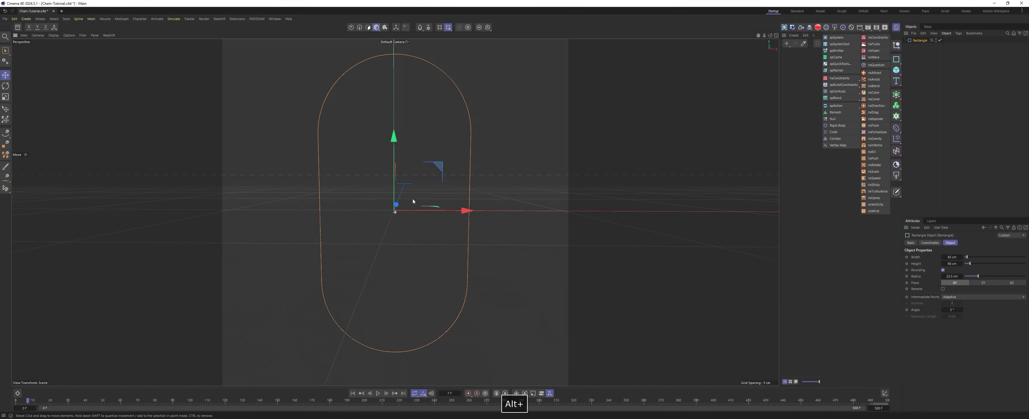
{"action": "middle_click_drag", "start_coordinate": [436, 182], "coordinate": [435, 185], "text": "alt"}
{"action": "right_click_drag", "start_coordinate": [436, 185], "coordinate": [425, 187], "text": "alt"}
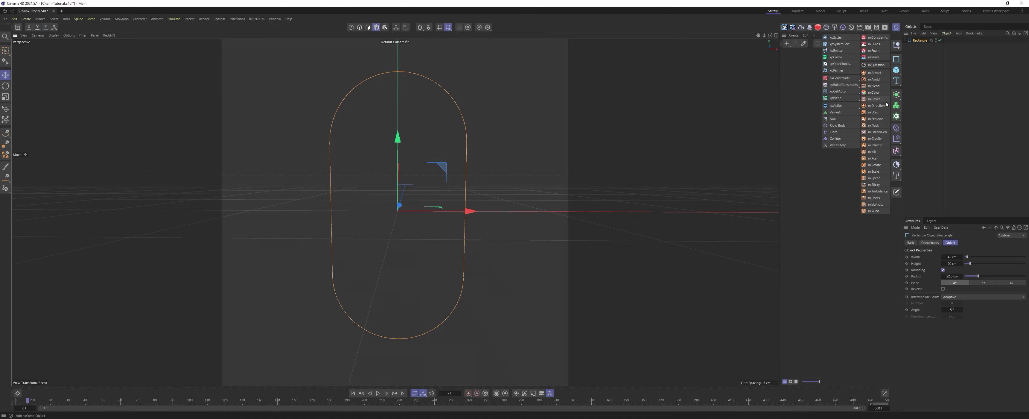
{"action": "left_click", "coordinate": [899, 59]}
{"action": "left_click", "coordinate": [952, 71]}
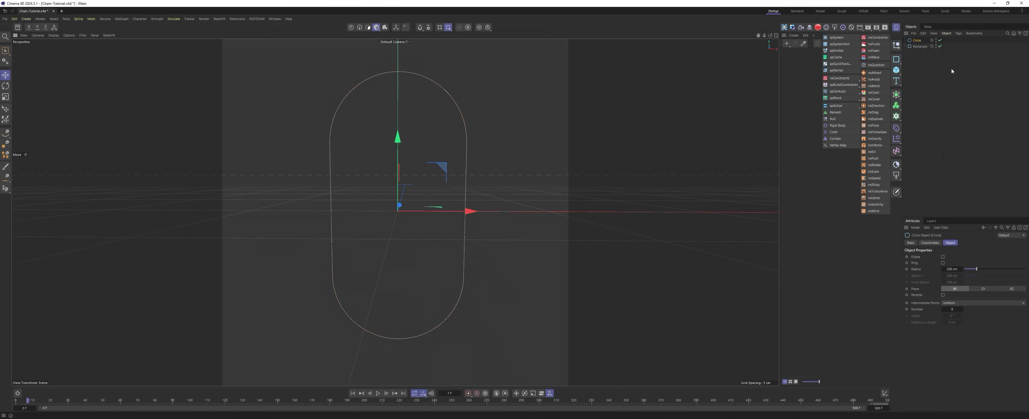
{"action": "double_click", "coordinate": [951, 269]}
{"action": "type", "text": "5"}
{"action": "key", "text": "Return"}
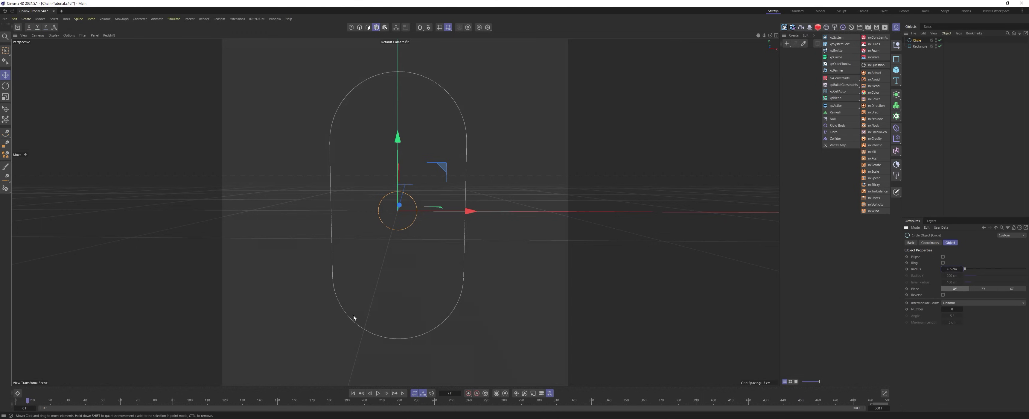
Create a Sweep object and nest the Circle above the Rectangle inside it to form a solid link.
{"action": "left_click", "coordinate": [933, 72]}
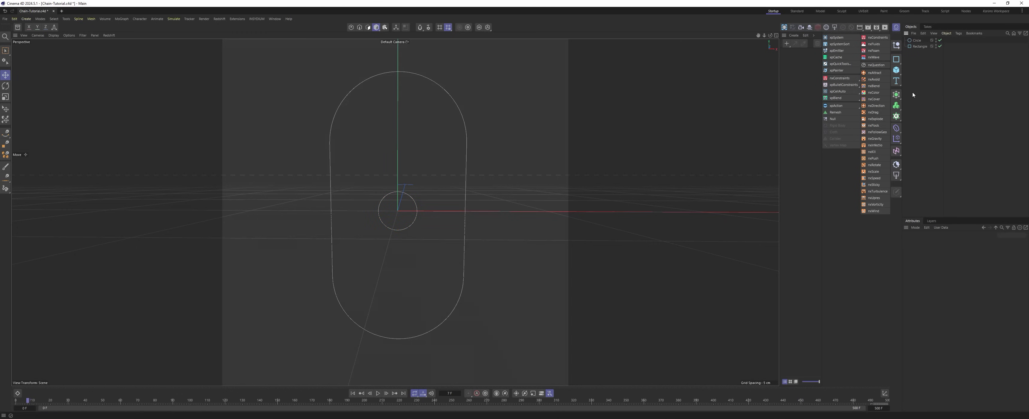
{"action": "key", "text": "shift+c"}
{"action": "type", "text": "sweep"}
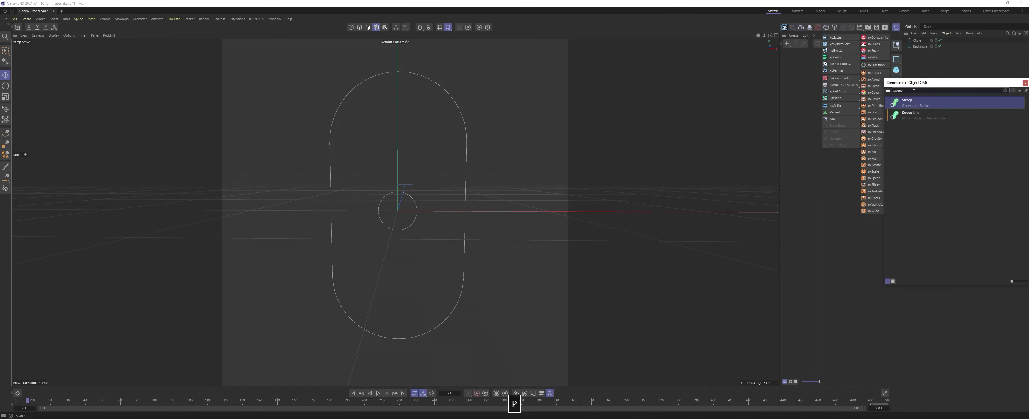
{"action": "key", "text": "Return"}
{"action": "left_click_drag", "start_coordinate": [920, 72], "coordinate": [917, 40]}
{"action": "middle_click_drag", "start_coordinate": [439, 173], "coordinate": [438, 183], "text": "alt"}
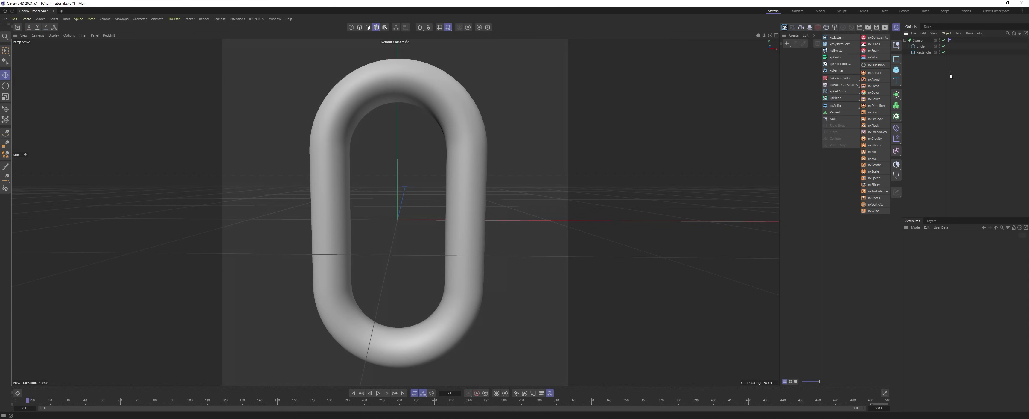
{"action": "left_click_drag", "start_coordinate": [919, 53], "coordinate": [918, 43]}
Duplicate the Sweep link in place with its child splines.
{"action": "scroll", "coordinate": [423, 154], "scroll_direction": "down", "scroll_amount": 5, "text": "alt"}
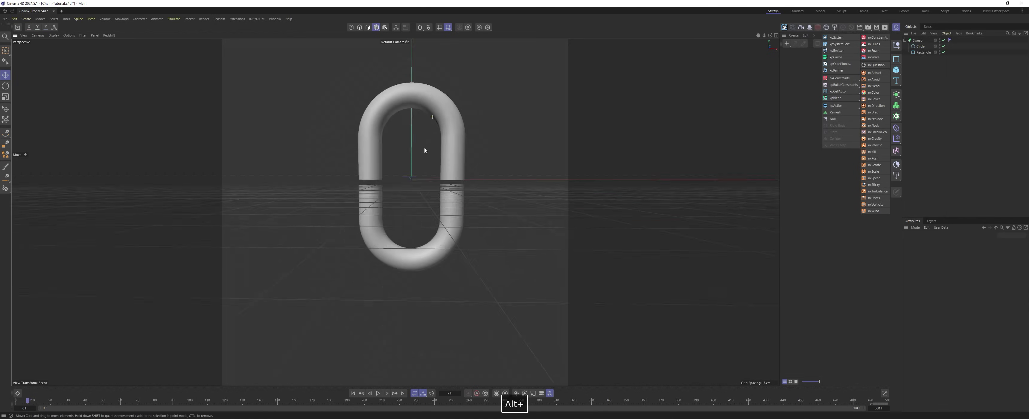
{"action": "mouse_move", "coordinate": [431, 174]}
{"action": "left_mouse_down", "text": "alt"}
{"action": "mouse_move", "coordinate": [422, 159]}
{"action": "mouse_move", "coordinate": [420, 174]}
{"action": "left_mouse_up", "text": "alt"}
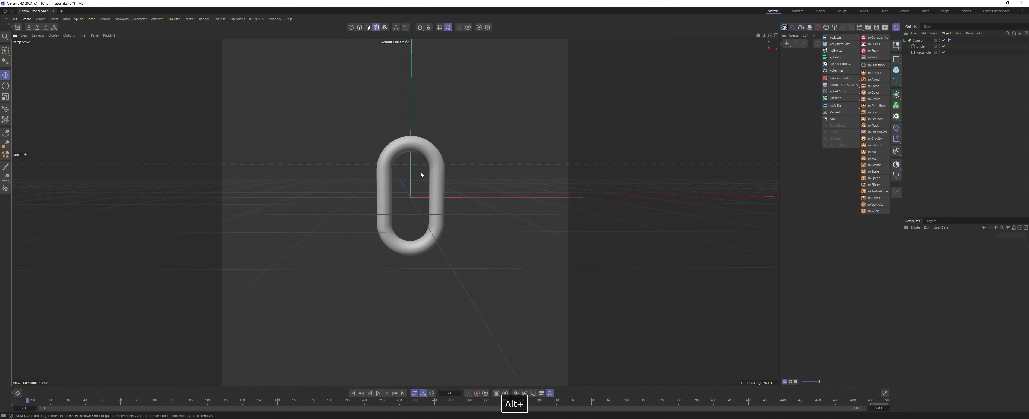
{"action": "right_click_drag", "start_coordinate": [421, 174], "coordinate": [718, 128], "text": "alt"}
{"action": "middle_click_drag", "start_coordinate": [719, 128], "coordinate": [707, 147], "text": "alt"}
{"action": "left_click", "coordinate": [905, 40]}
{"action": "left_click", "coordinate": [916, 41]}
{"action": "left_click_drag", "start_coordinate": [915, 36], "coordinate": [916, 39], "text": "ctrl"}
Rename the original Sweep as btm and the copy as top.
{"action": "double_click", "coordinate": [916, 46]}
{"action": "type", "text": "btm"}
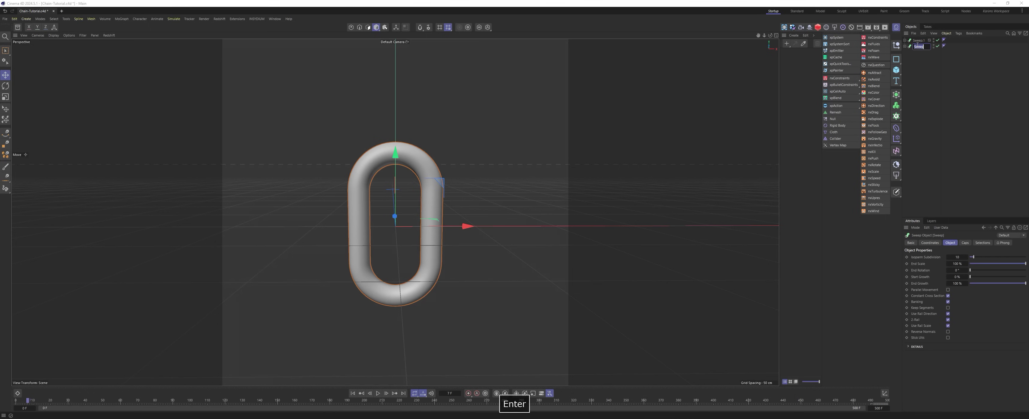
{"action": "key", "text": "Return"}
{"action": "double_click", "coordinate": [918, 41]}
{"action": "type", "text": "top"}
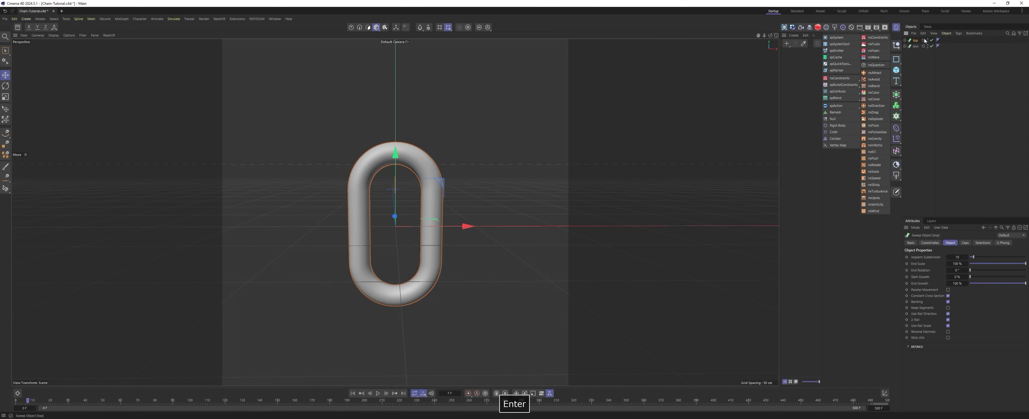
{"action": "key", "text": "Return"}
Rotate the top link about 90° around its vertical axis and raise it until it interlocks with the btm link.
{"action": "key", "text": "r"}
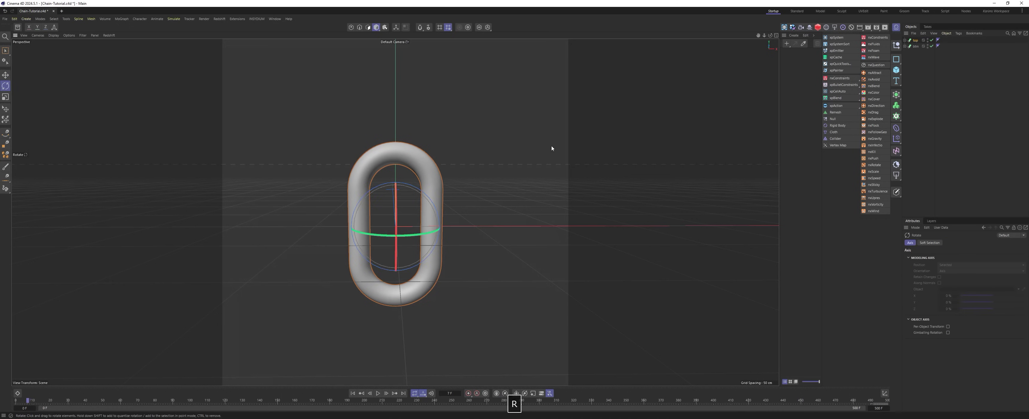
{"action": "left_click_drag", "start_coordinate": [399, 235], "coordinate": [446, 227]}
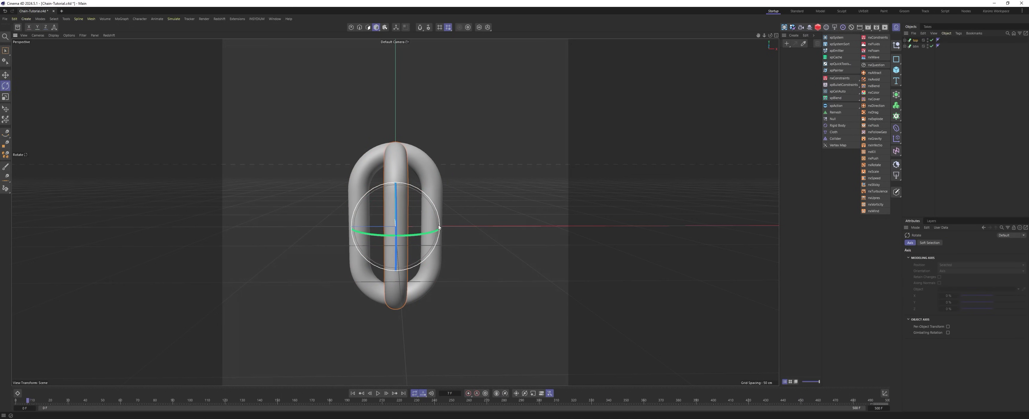
{"action": "key", "text": "F4"}
{"action": "right_click_drag", "start_coordinate": [448, 241], "coordinate": [570, 239], "text": "alt"}
{"action": "middle_click_drag", "start_coordinate": [569, 239], "coordinate": [371, 251], "text": "alt"}
{"action": "right_click_drag", "start_coordinate": [499, 239], "coordinate": [526, 239], "text": "alt"}
{"action": "key", "text": "e"}
{"action": "left_click_drag", "start_coordinate": [410, 211], "coordinate": [410, 69]}
{"action": "key", "text": "ctrl+z"}
{"action": "right_click_drag", "start_coordinate": [472, 166], "coordinate": [425, 168], "text": "alt"}
{"action": "left_click_drag", "start_coordinate": [419, 168], "coordinate": [416, 68]}
Return to the perspective view, group the top and btm links into a null, and name it Chain.
{"action": "middle_click", "coordinate": [332, 141]}
{"action": "middle_click", "coordinate": [332, 142]}
{"action": "left_click_drag", "start_coordinate": [299, 222], "coordinate": [321, 249], "text": "alt"}
{"action": "right_click_drag", "start_coordinate": [322, 249], "coordinate": [395, 241], "text": "alt"}
{"action": "left_click", "coordinate": [953, 76]}
{"action": "left_click_drag", "start_coordinate": [931, 61], "coordinate": [911, 42]}
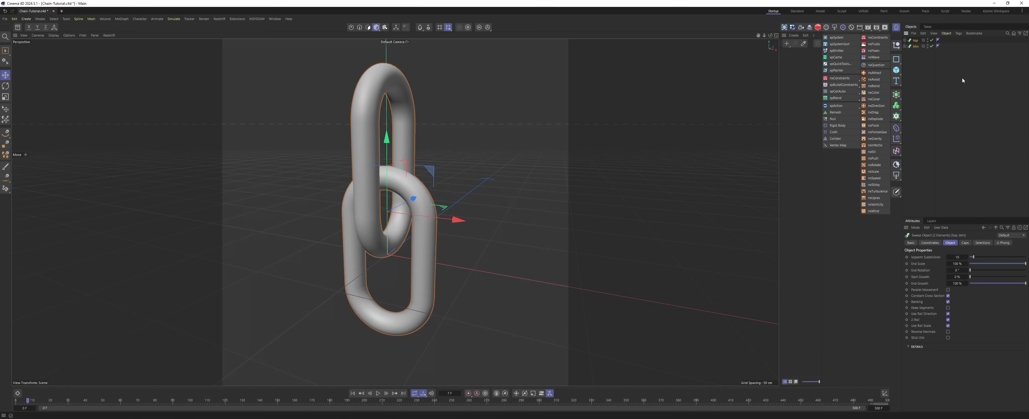
{"action": "key", "text": "alt+g"}
{"action": "key", "text": "Return"}
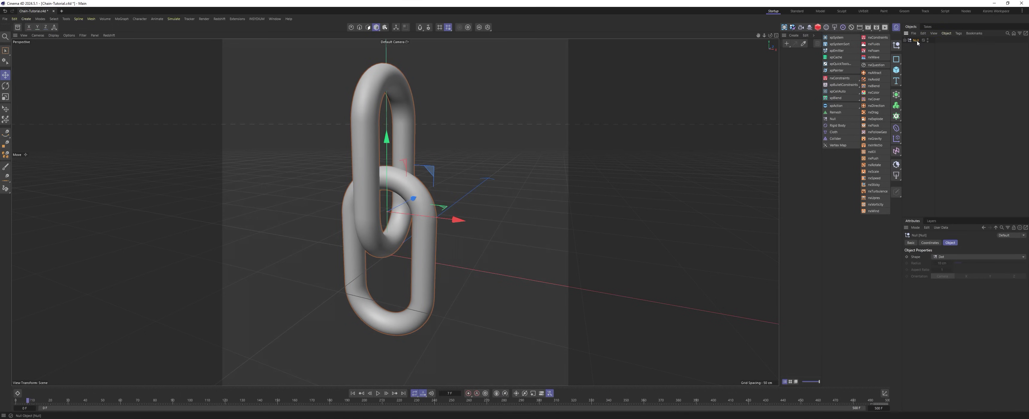
{"action": "type", "text": "Chain"}
{"action": "key", "text": "Return"}
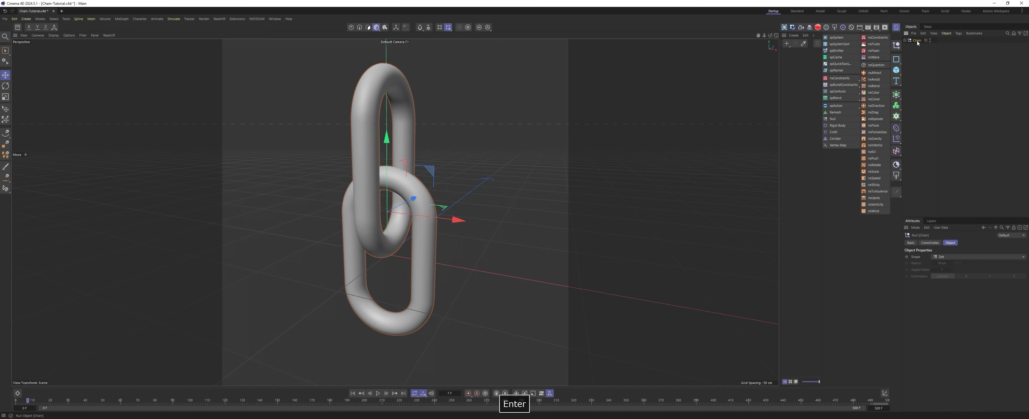
Place the Chain group inside a new Cloner and set the Cloner's mode to Radial.
{"action": "left_click", "coordinate": [896, 116], "text": "alt"}
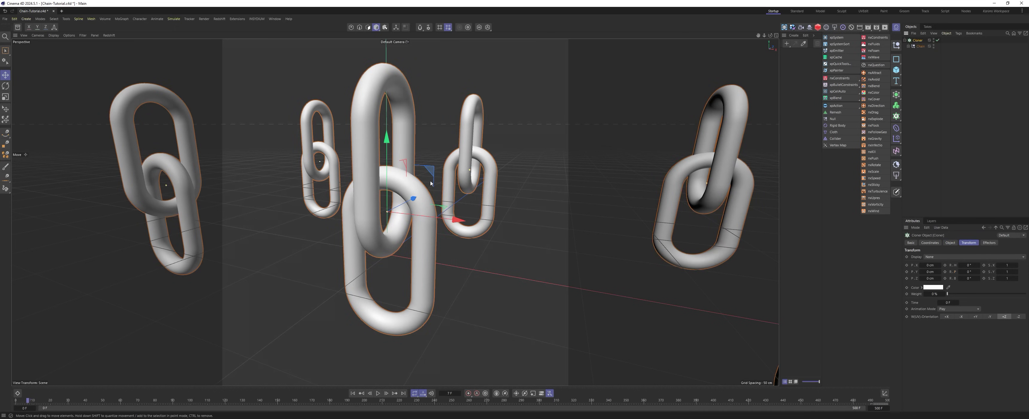
{"action": "left_click_drag", "start_coordinate": [431, 183], "coordinate": [413, 180], "text": "alt"}
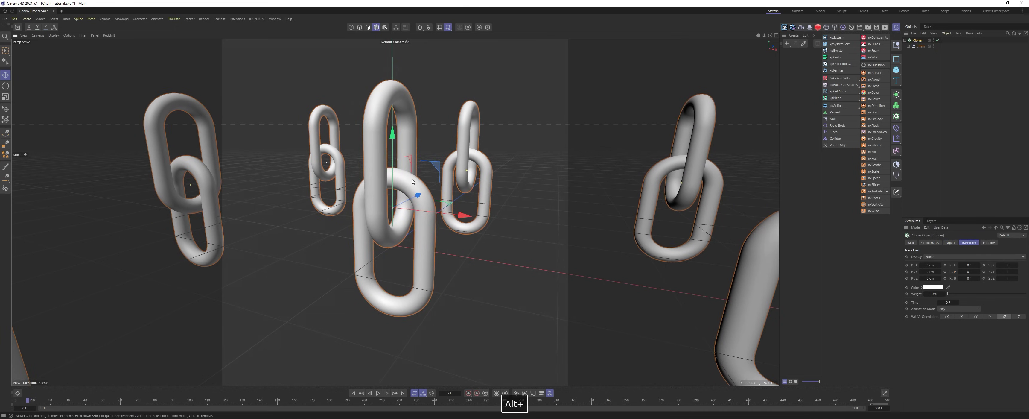
{"action": "left_click", "coordinate": [877, 28]}
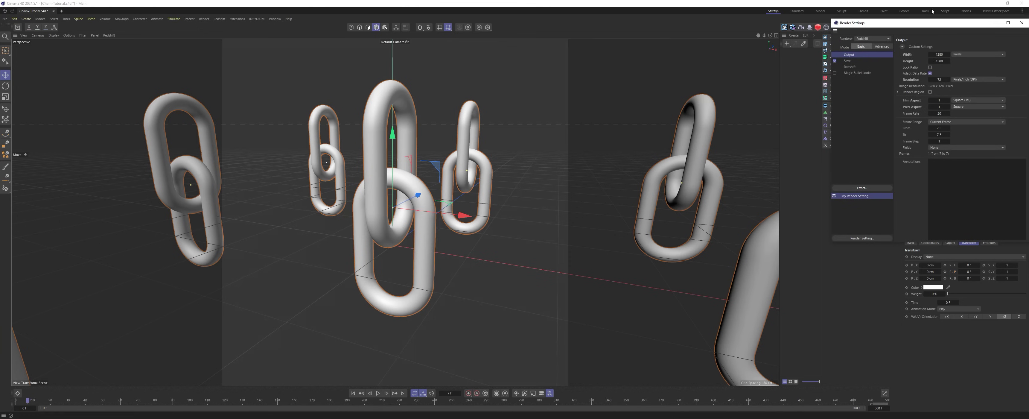
{"action": "left_click", "coordinate": [1022, 23]}
{"action": "right_click_drag", "start_coordinate": [467, 165], "coordinate": [409, 174], "text": "alt"}
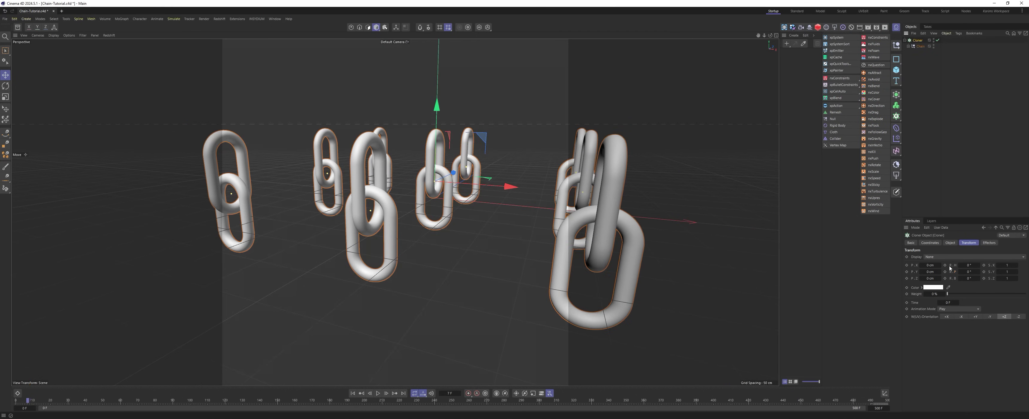
{"action": "left_click", "coordinate": [942, 258]}
{"action": "left_click", "coordinate": [950, 242]}
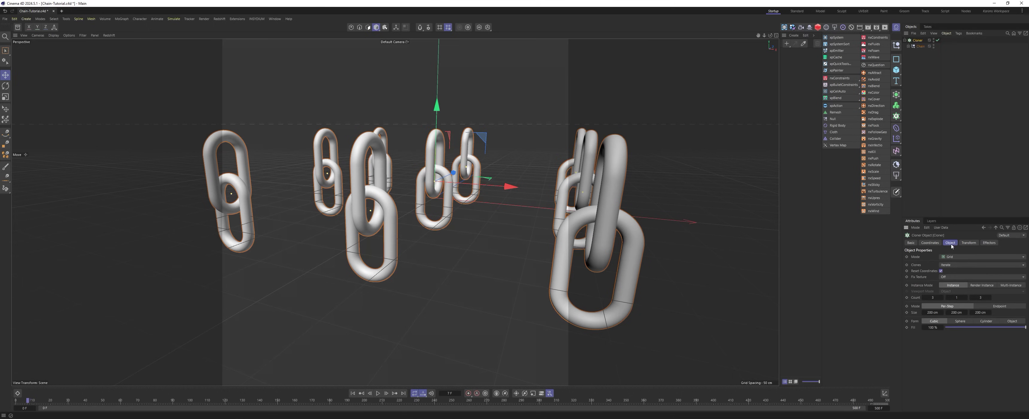
{"action": "left_click", "coordinate": [963, 257]}
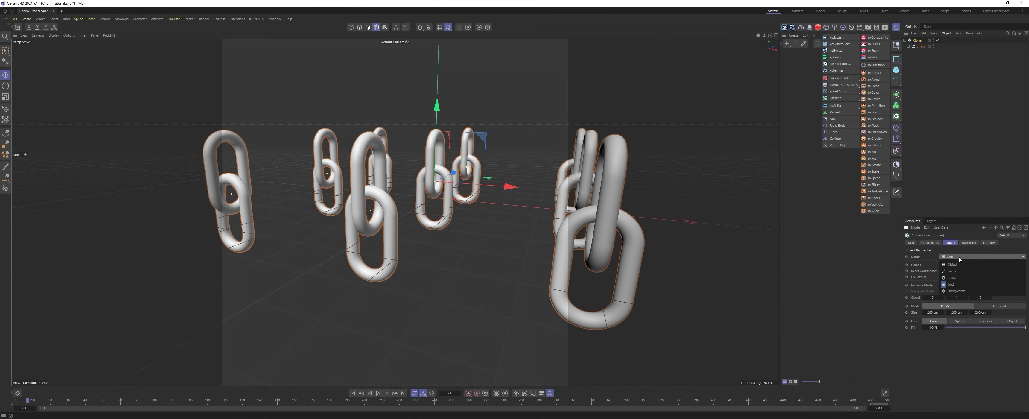
{"action": "left_click", "coordinate": [958, 277]}
Set the radial Cloner to a count of 7, a radius of 120 cm and the XY plane.
{"action": "double_click", "coordinate": [946, 298]}
{"action": "type", "text": "7"}
{"action": "key", "text": "Return"}
{"action": "double_click", "coordinate": [947, 304]}
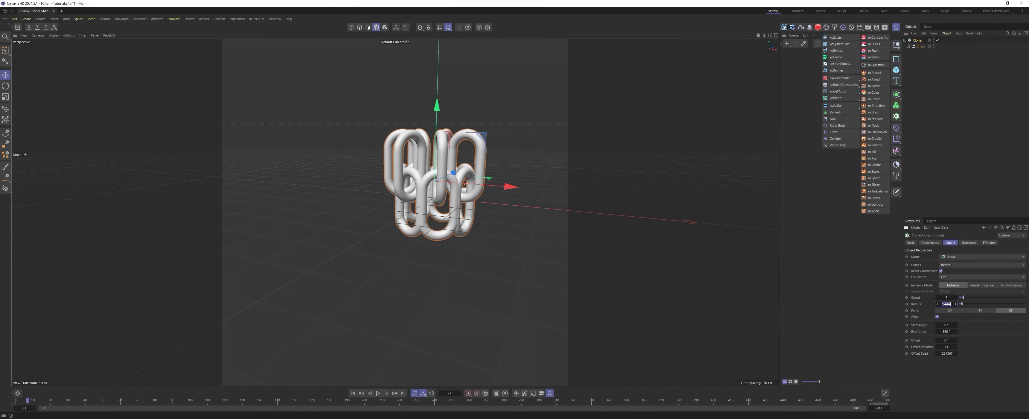
{"action": "type", "text": "120"}
{"action": "key", "text": "Return"}
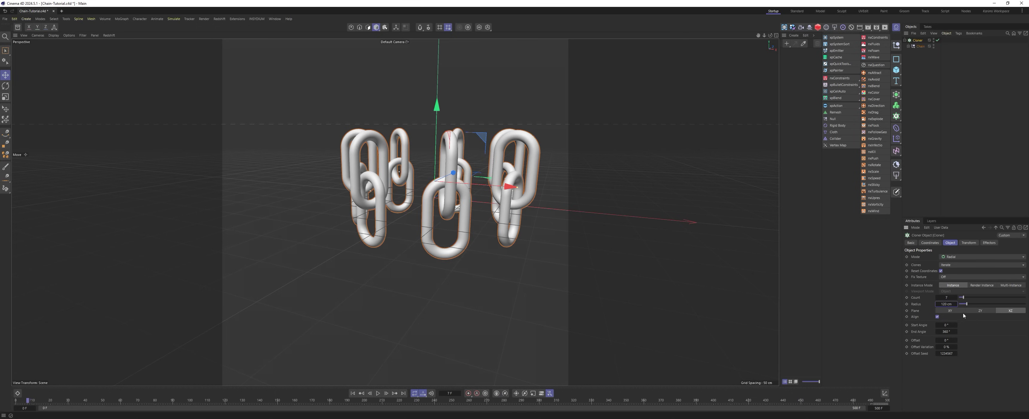
{"action": "left_click", "coordinate": [958, 311]}
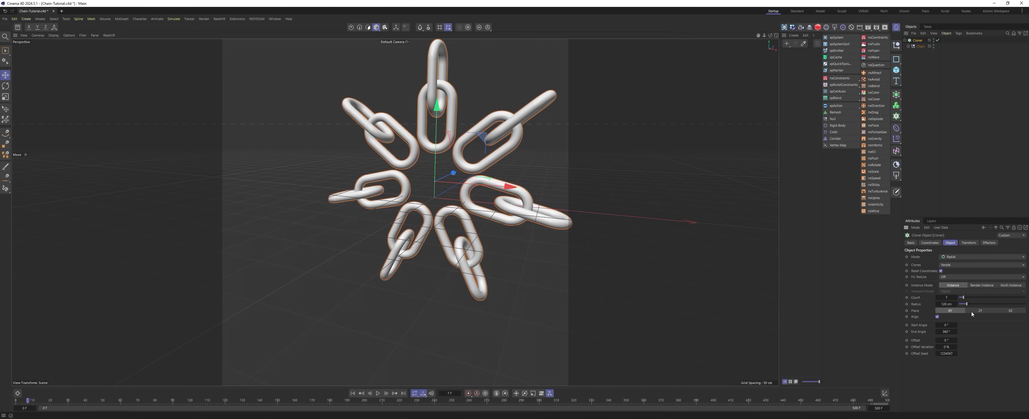
Set the Cloner's transform bank rotation (R.B) to 90° so the link pairs join into a ring.
{"action": "left_click_drag", "start_coordinate": [463, 204], "coordinate": [504, 203], "text": "alt"}
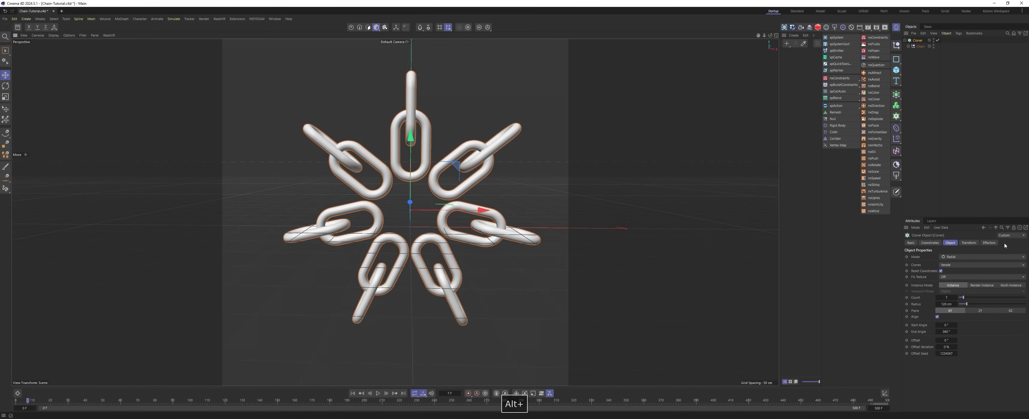
{"action": "left_click", "coordinate": [966, 243]}
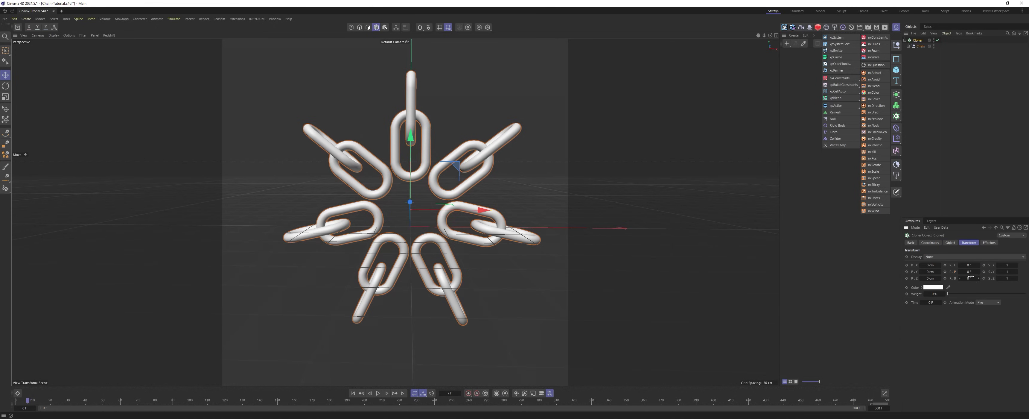
{"action": "left_click_drag", "start_coordinate": [958, 278], "coordinate": [1002, 278]}
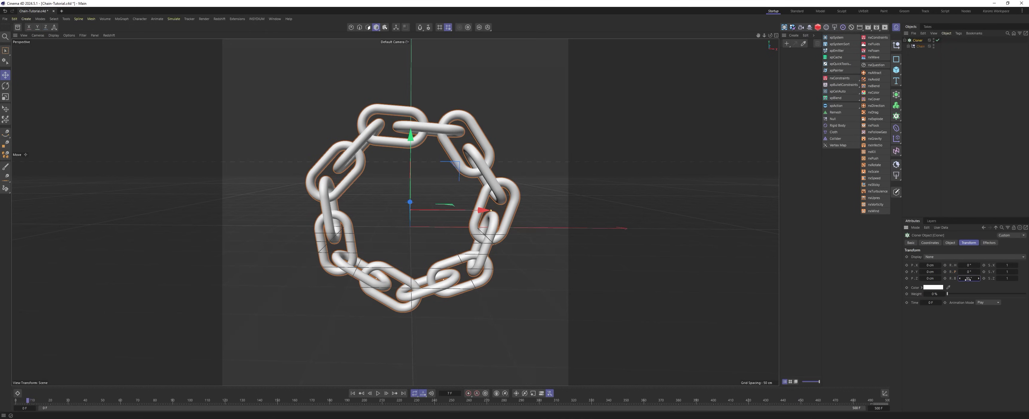
{"action": "left_click_drag", "start_coordinate": [264, 193], "coordinate": [306, 182], "text": "alt"}
{"action": "middle_click_drag", "start_coordinate": [384, 166], "coordinate": [376, 169], "text": "alt"}
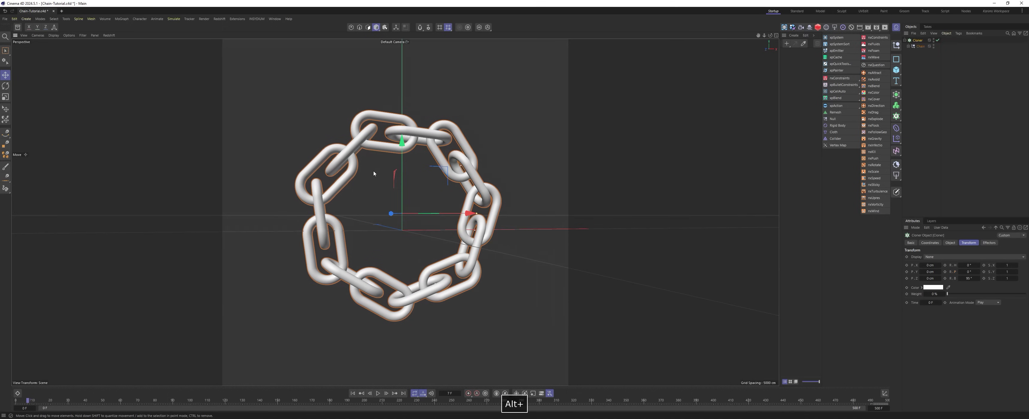
{"action": "left_click_drag", "start_coordinate": [574, 207], "coordinate": [551, 205], "text": "alt"}
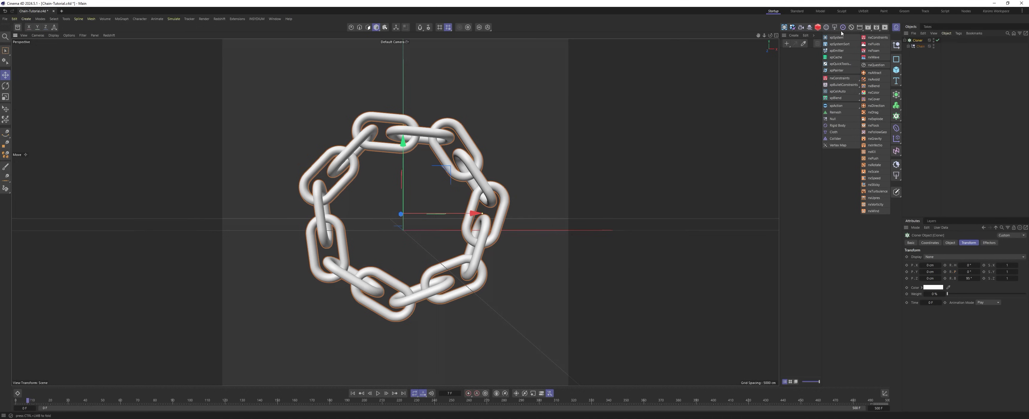
Add a Redshift camera as the active view and zero its position and rotation coordinates.
{"action": "left_click", "coordinate": [801, 27]}
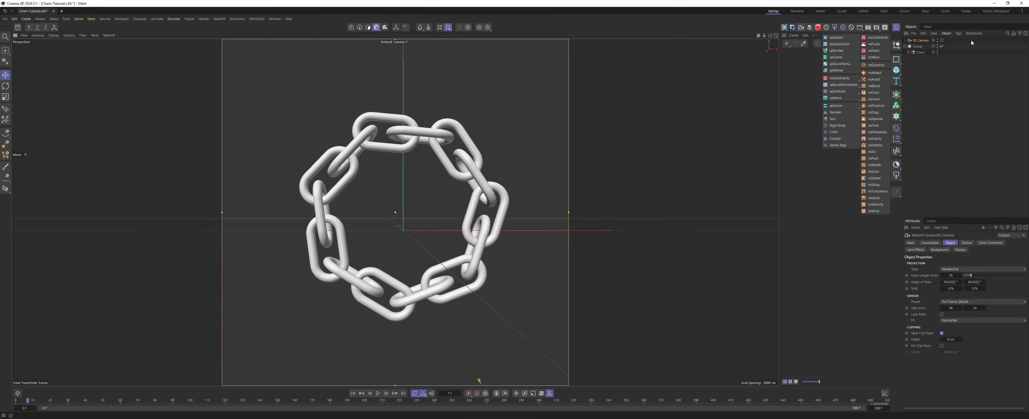
{"action": "left_click", "coordinate": [940, 41]}
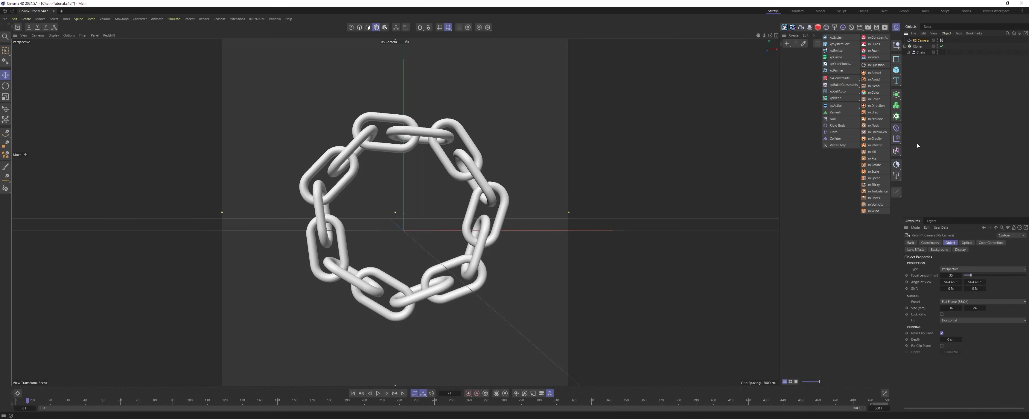
{"action": "left_click", "coordinate": [930, 242]}
{"action": "type", "text": "0"}
{"action": "key", "text": "Tab"}
{"action": "type", "text": "0"}
{"action": "key", "text": "Tab"}
{"action": "type", "text": "0"}
{"action": "key", "text": "Tab"}
{"action": "type", "text": "0"}
{"action": "key", "text": "Tab"}
{"action": "type", "text": "0"}
Pull the RS camera straight back along its Z axis in the top view until the whole chain ring is framed.
{"action": "middle_click", "coordinate": [582, 240]}
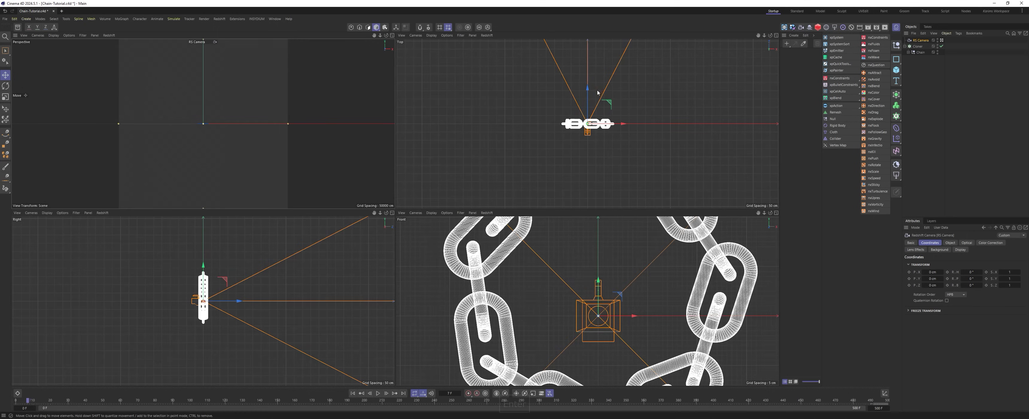
{"action": "left_click_drag", "start_coordinate": [588, 87], "coordinate": [593, 148]}
{"action": "left_click", "coordinate": [948, 83]}
Move the Cloner slightly down in the right view to centre the ring in the camera frame, and maximize the perspective view.
{"action": "left_click", "coordinate": [917, 46]}
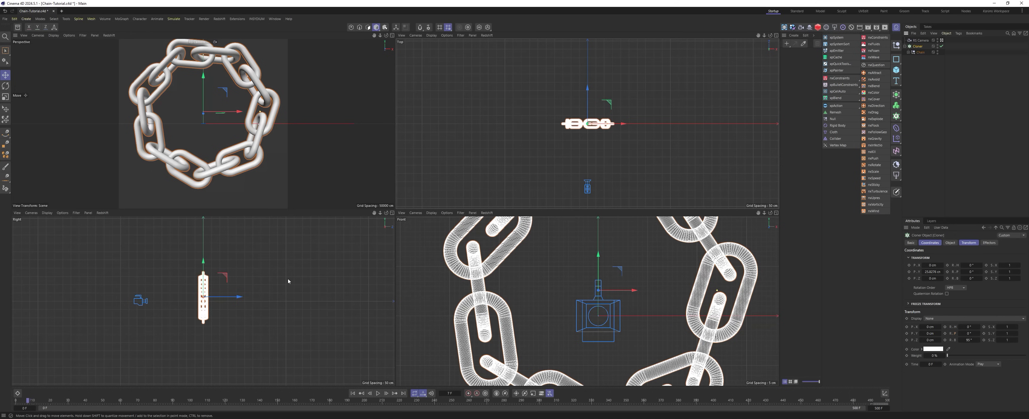
{"action": "left_click_drag", "start_coordinate": [203, 257], "coordinate": [203, 266]}
{"action": "middle_click", "coordinate": [192, 100]}
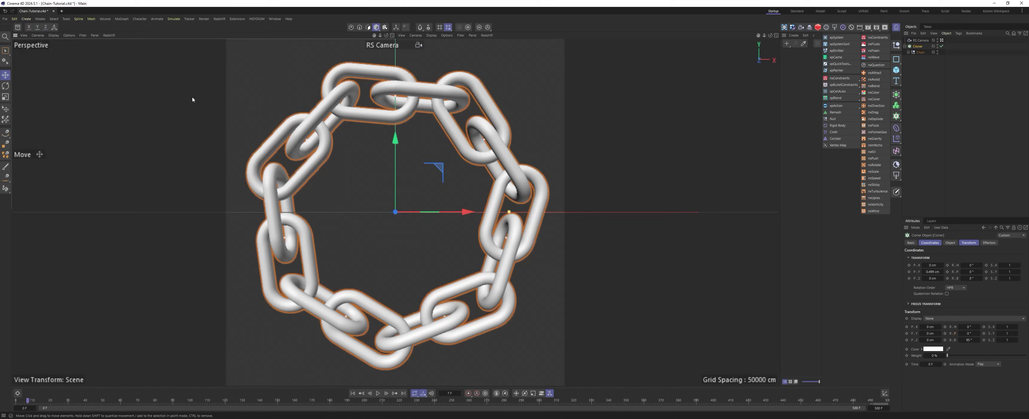
Add a Protection tag to the RS Camera to lock its framing.
{"action": "left_click", "coordinate": [999, 79]}
{"action": "left_click", "coordinate": [906, 41]}
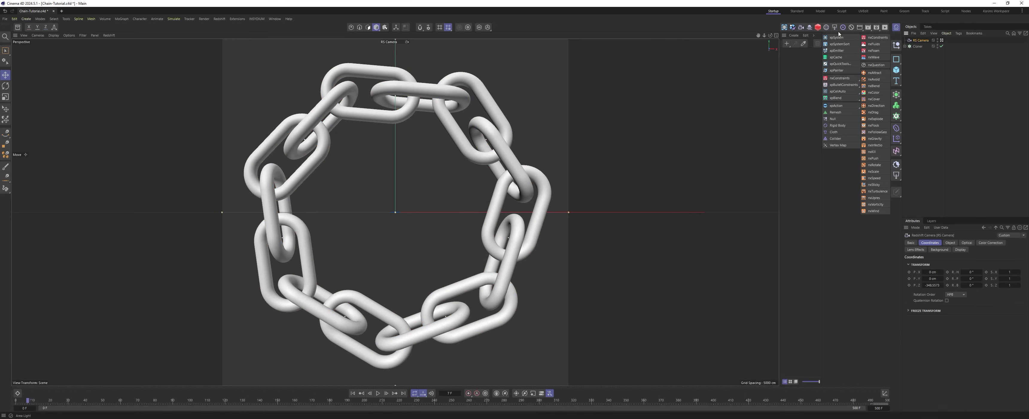
{"action": "left_click", "coordinate": [851, 27]}
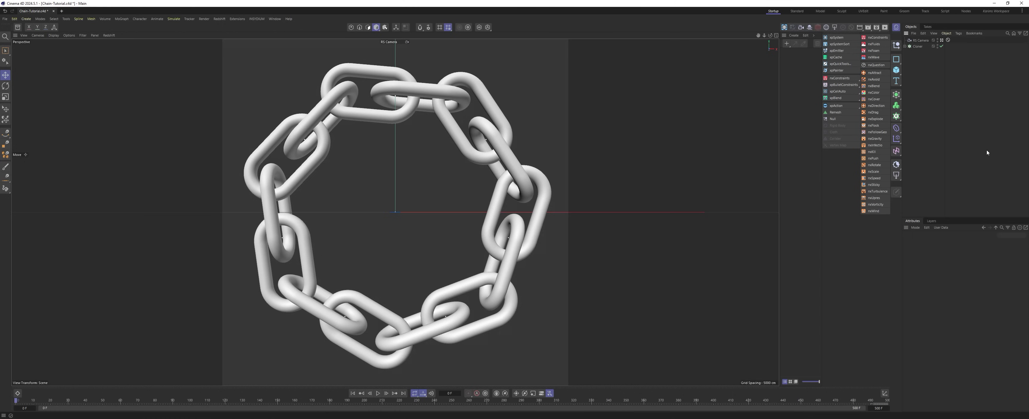
Try out different pitch rotation (R.P) values in the Cloner's transform and undo the changes.
{"action": "left_click", "coordinate": [916, 47]}
{"action": "left_click", "coordinate": [967, 243]}
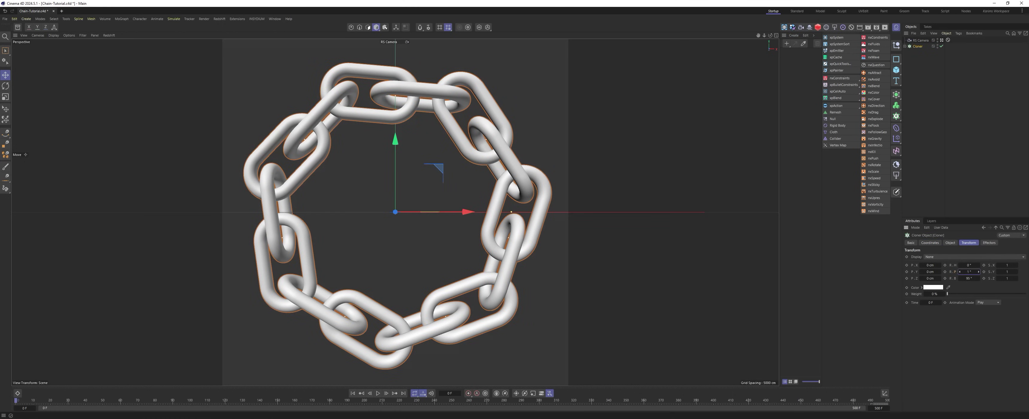
{"action": "left_click_drag", "start_coordinate": [978, 271], "coordinate": [971, 251]}
{"action": "key", "text": "ctrl+z"}
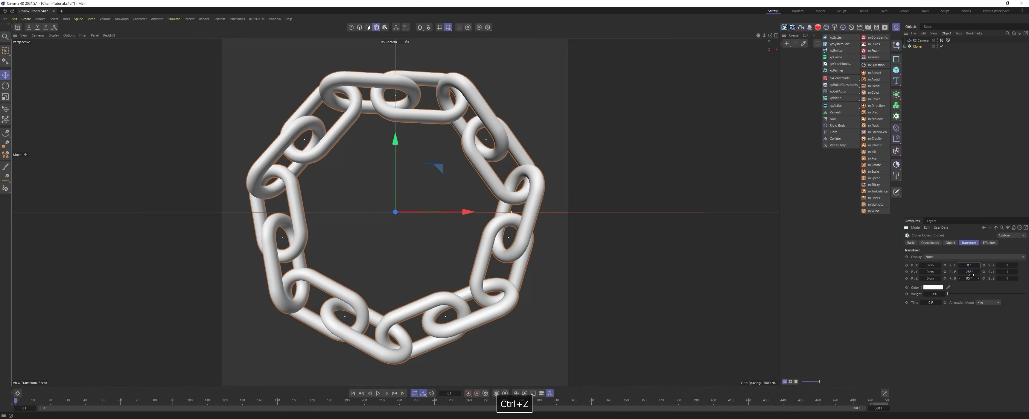
{"action": "key", "text": "ctrl+z"}
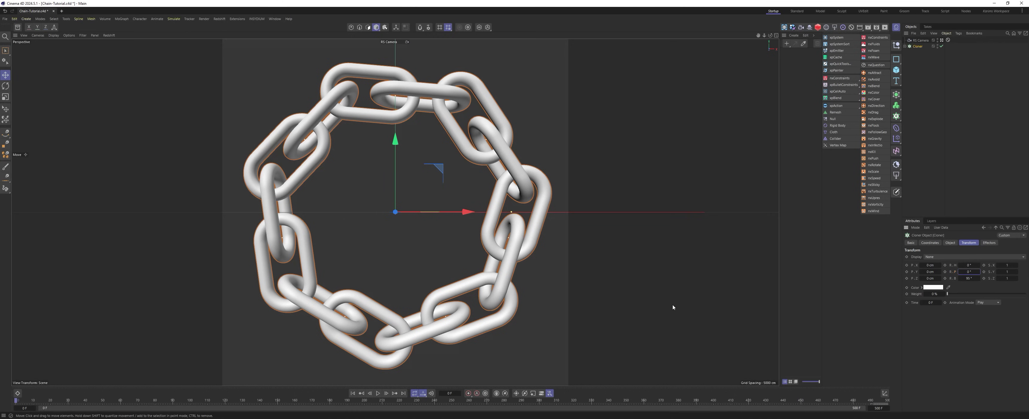
Keyframe the Cloner's transform R.P rotation at 0° on frame 0 and 360° on frame 500.
{"action": "left_click", "coordinate": [945, 271]}
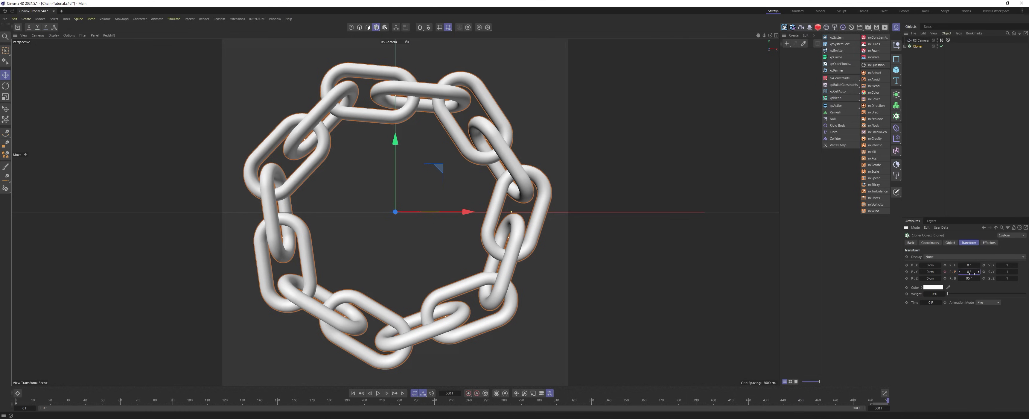
{"action": "type", "text": "360"}
{"action": "key", "text": "Return"}
{"action": "left_click", "coordinate": [946, 271]}
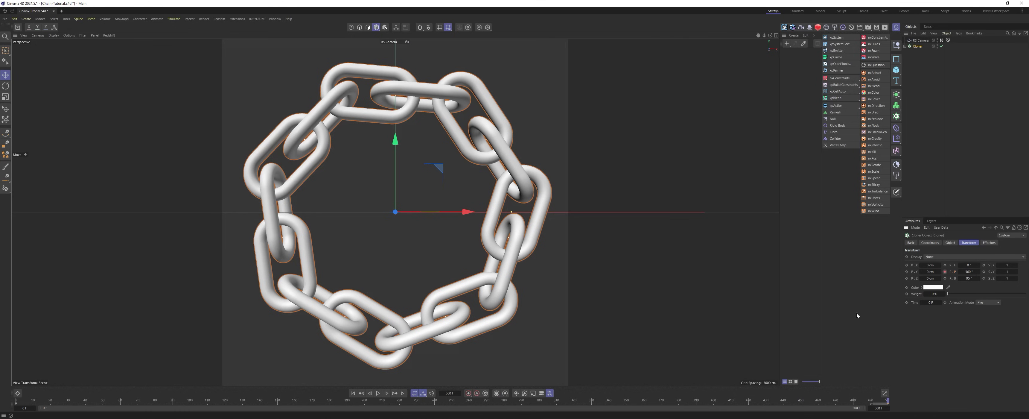
Play the link rotation animation to check its speed, and rewind to the first frame.
{"action": "left_click", "coordinate": [377, 393]}
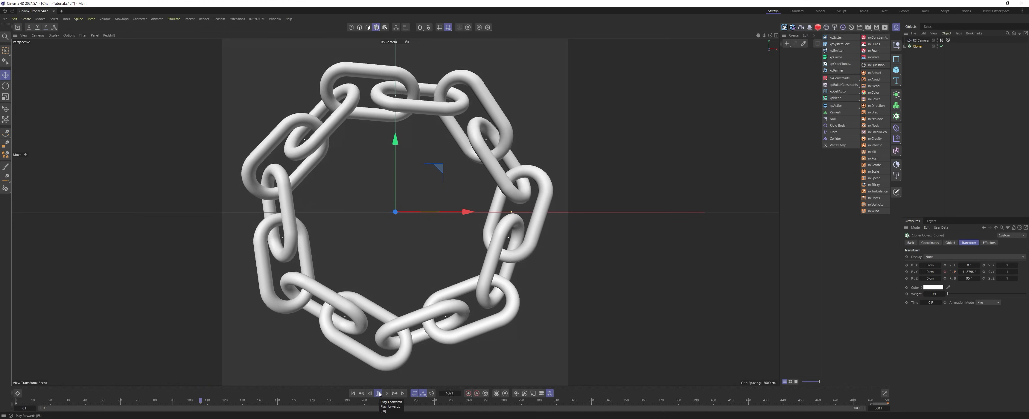
{"action": "left_click", "coordinate": [379, 394]}
{"action": "left_click", "coordinate": [353, 394]}
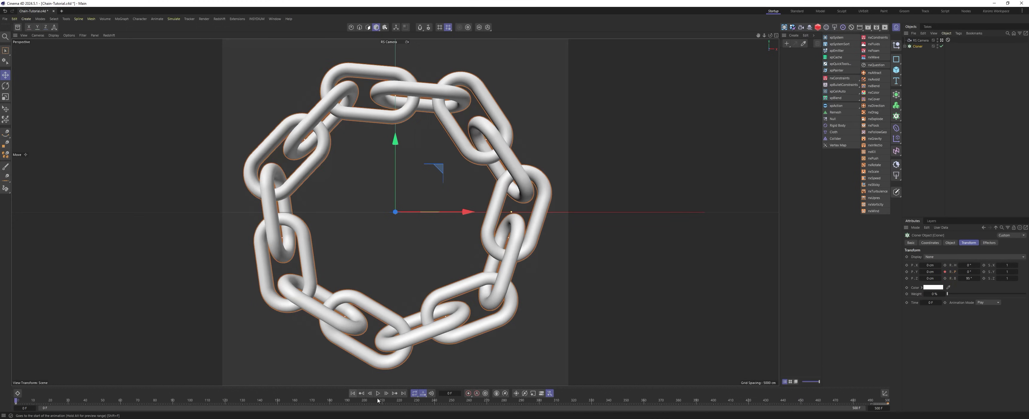
Set both of the Cloner's rotation keyframes to linear interpolation in the F-Curve timeline, and play back the spin.
{"action": "left_click", "coordinate": [17, 393]}
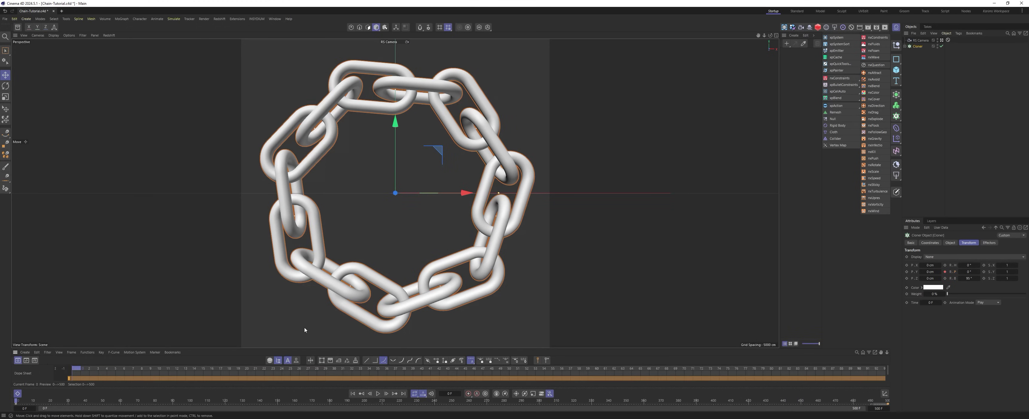
{"action": "left_click", "coordinate": [26, 361]}
{"action": "left_click", "coordinate": [34, 360]}
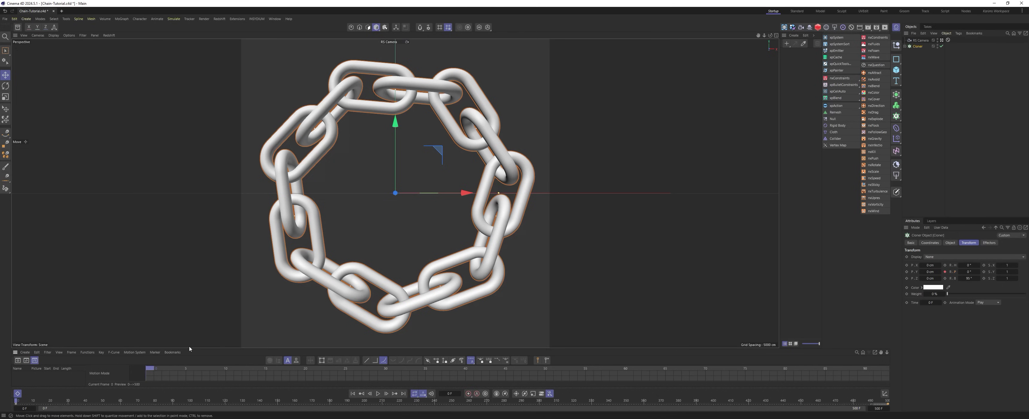
{"action": "mouse_move", "coordinate": [180, 349]}
{"action": "left_mouse_down"}
{"action": "mouse_move", "coordinate": [194, 310]}
{"action": "mouse_move", "coordinate": [193, 198]}
{"action": "left_mouse_up"}
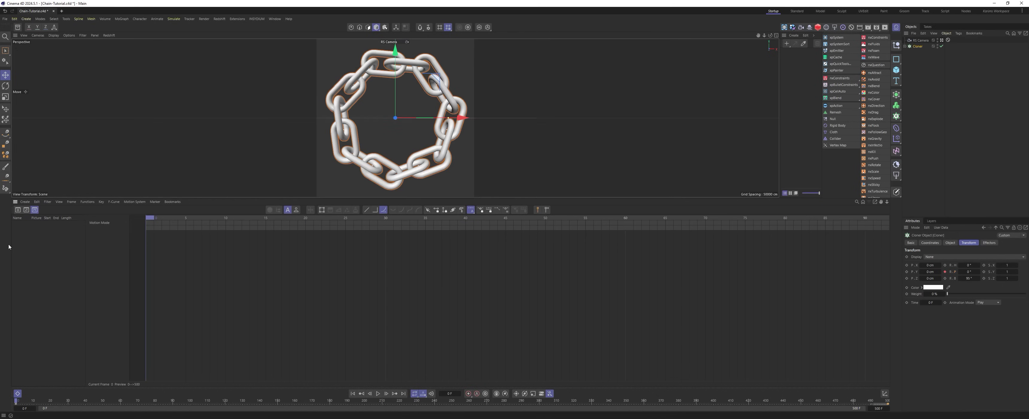
{"action": "left_click", "coordinate": [30, 208]}
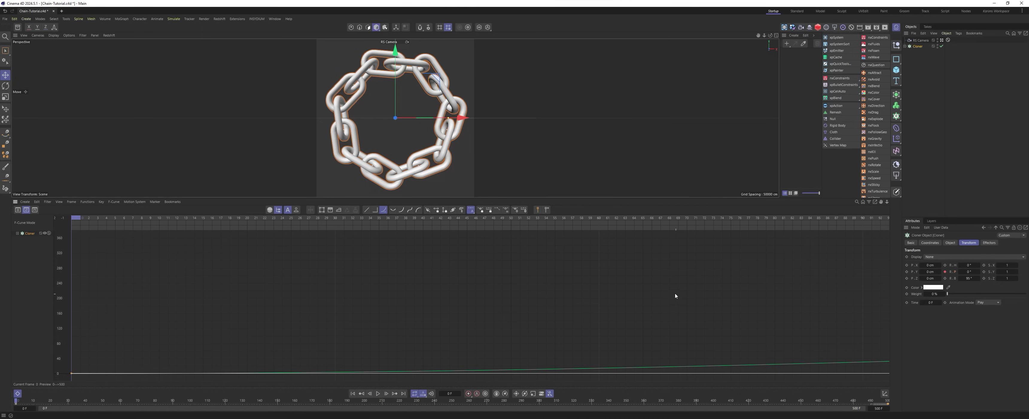
{"action": "right_click_drag", "start_coordinate": [684, 290], "coordinate": [643, 267], "text": "alt"}
{"action": "key", "text": "ctrl+a"}
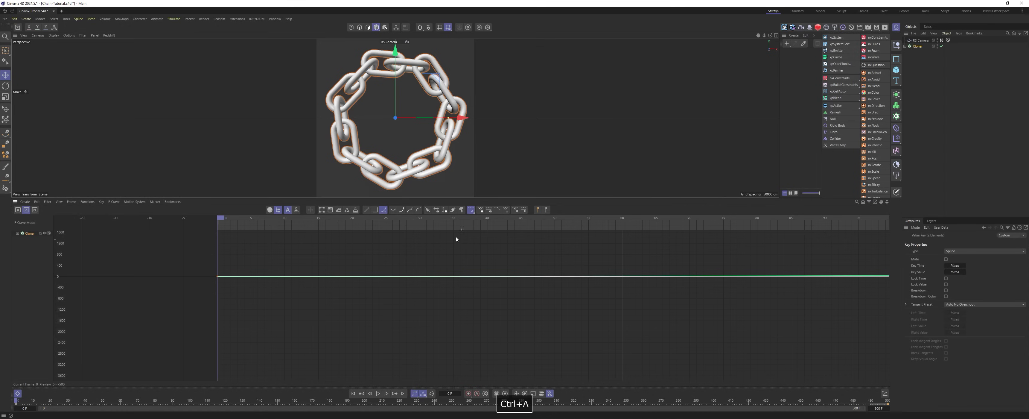
{"action": "left_click", "coordinate": [366, 209]}
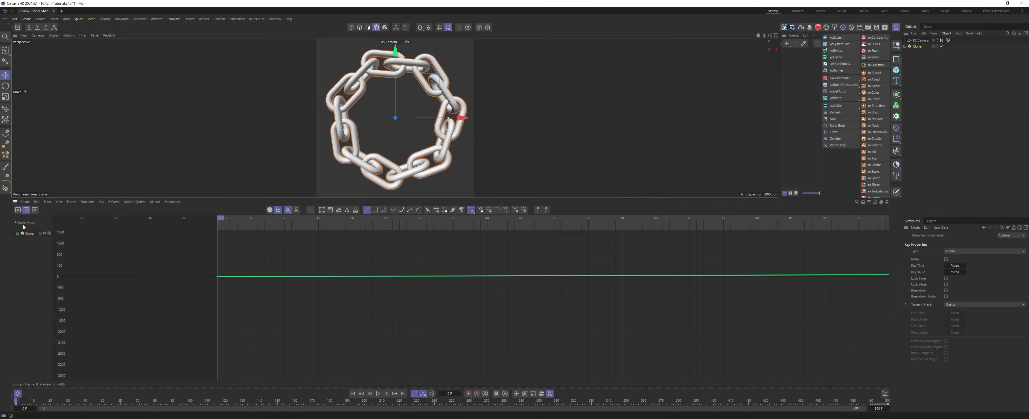
{"action": "left_click", "coordinate": [17, 393]}
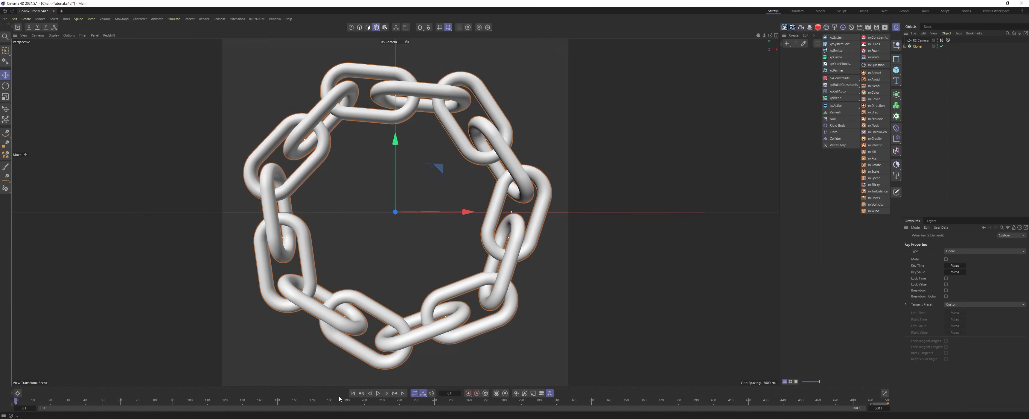
{"action": "left_click", "coordinate": [378, 393]}
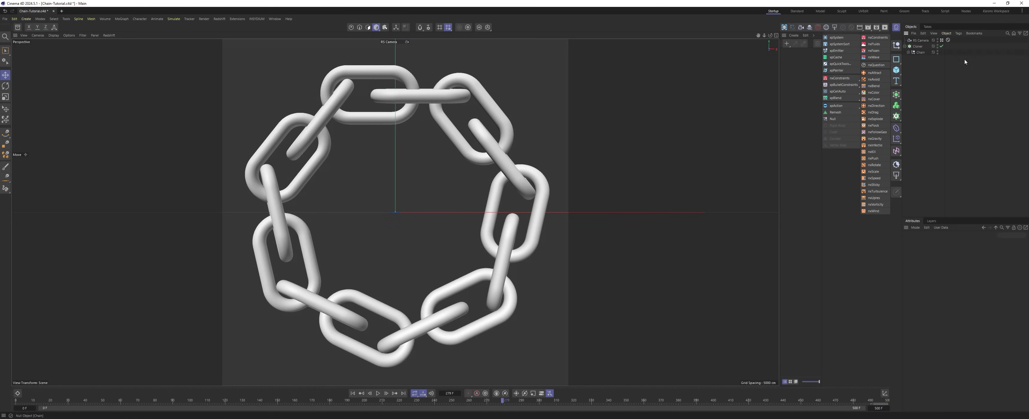
{"action": "left_click", "coordinate": [352, 393]}
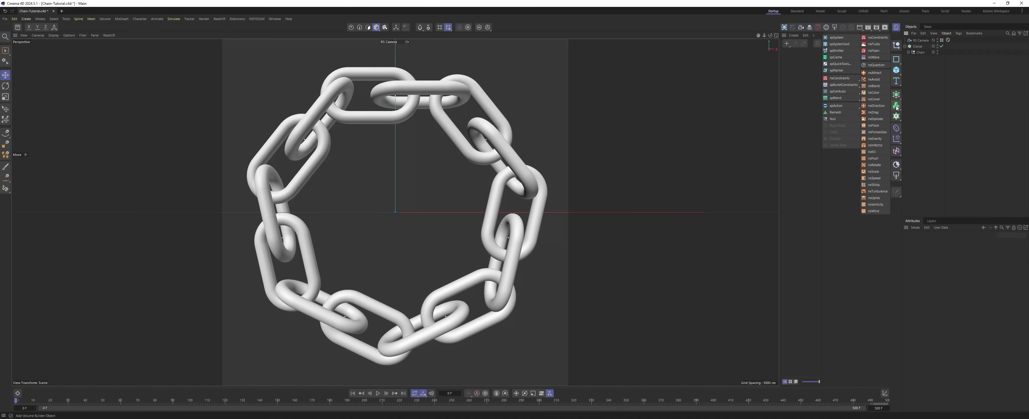
Add a Matrix Scatter object and set it to Object mode with the chain Cloner as its source object.
{"action": "left_click", "coordinate": [897, 118]}
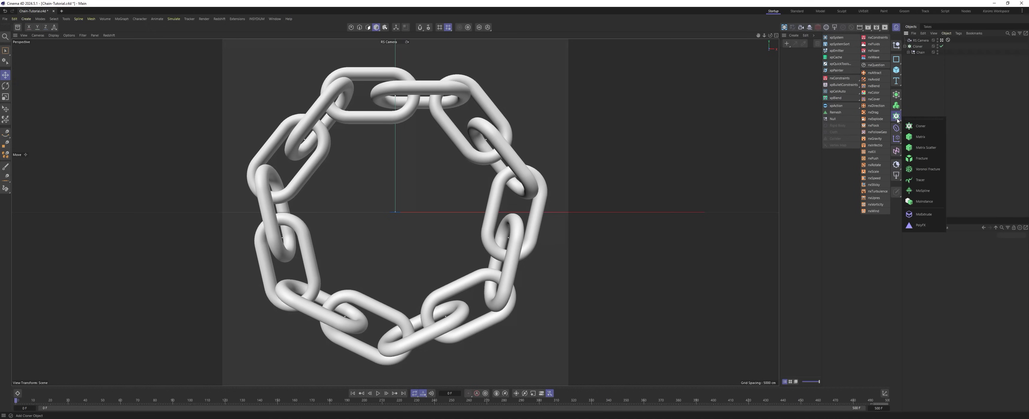
{"action": "left_click", "coordinate": [925, 147]}
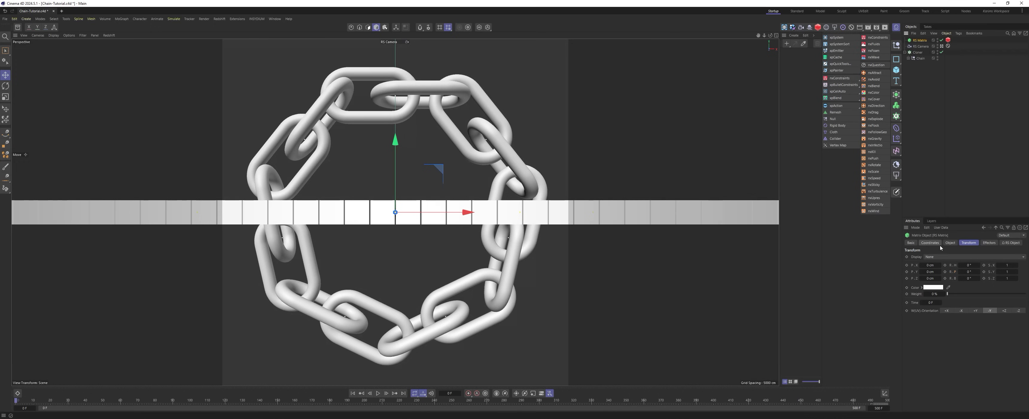
{"action": "left_click", "coordinate": [953, 243]}
{"action": "left_click", "coordinate": [957, 257]}
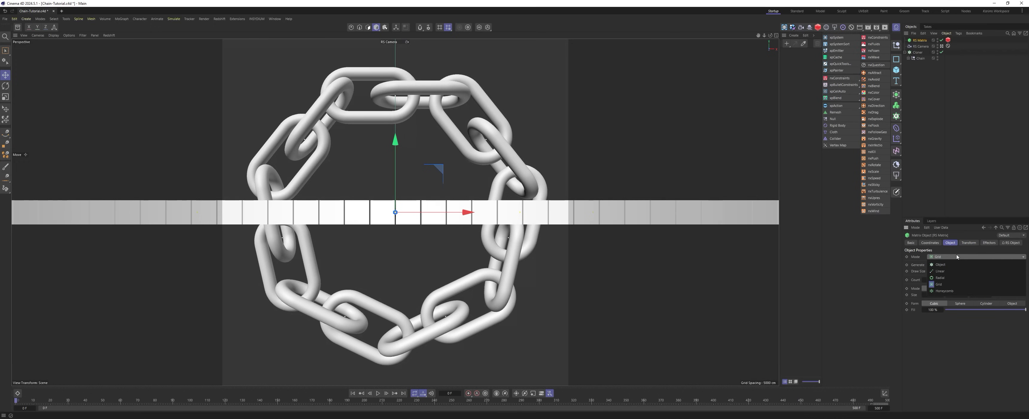
{"action": "left_click", "coordinate": [941, 264]}
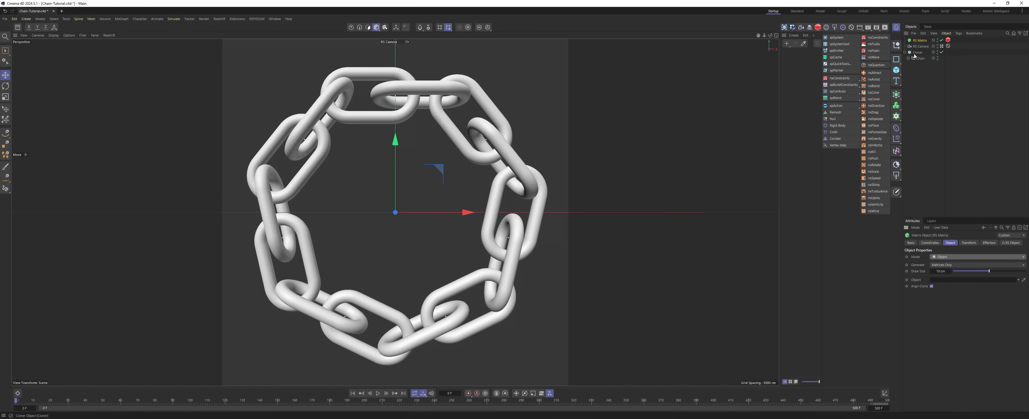
{"action": "left_click_drag", "start_coordinate": [913, 53], "coordinate": [950, 281]}
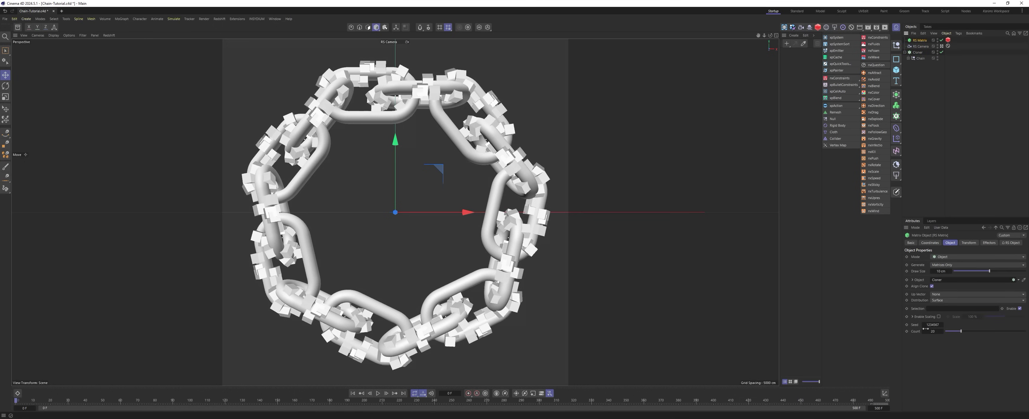
Set the RS Matrix count to 500 and its draw size to 4 cm.
{"action": "left_click", "coordinate": [935, 332]}
{"action": "type", "text": "500"}
{"action": "key", "text": "Return"}
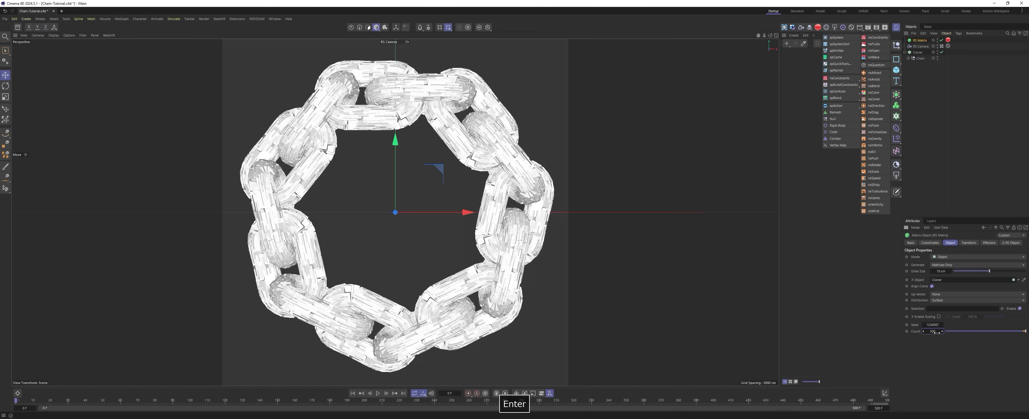
{"action": "left_click_drag", "start_coordinate": [990, 271], "coordinate": [968, 272]}
{"action": "left_click", "coordinate": [934, 271]}
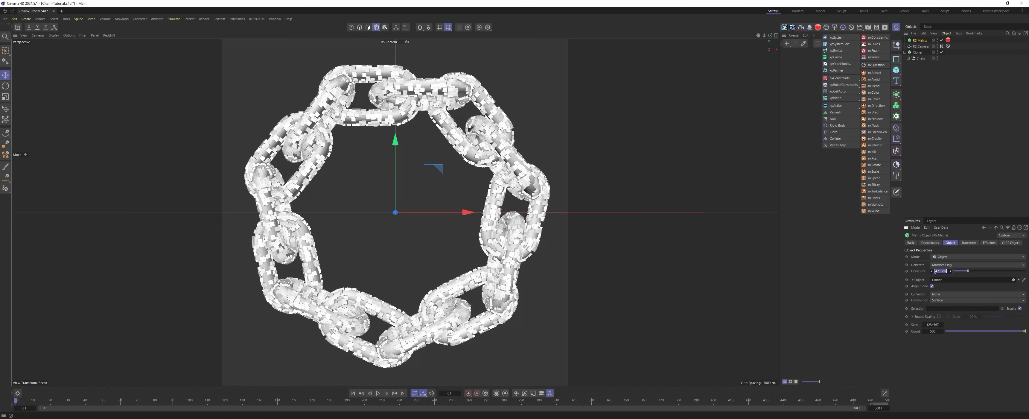
{"action": "type", "text": "4"}
{"action": "key", "text": "Return"}
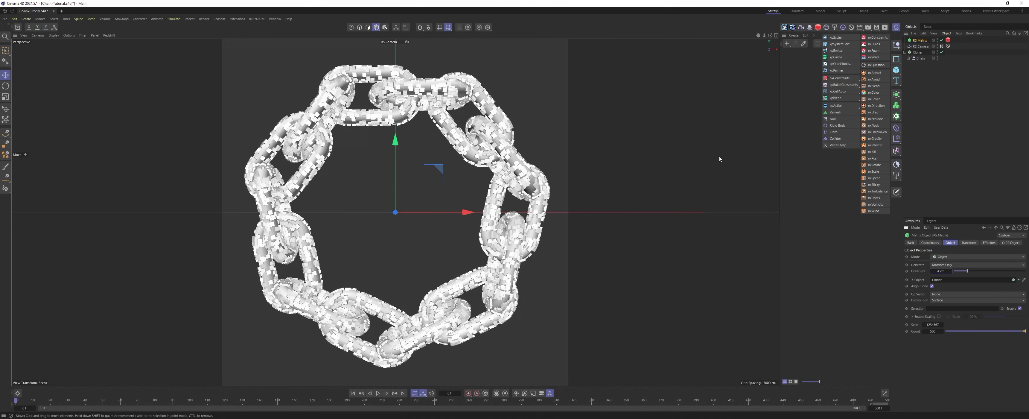
Add a Plain effector to the RS Matrix and disable its Position parameter.
{"action": "left_click", "coordinate": [921, 108]}
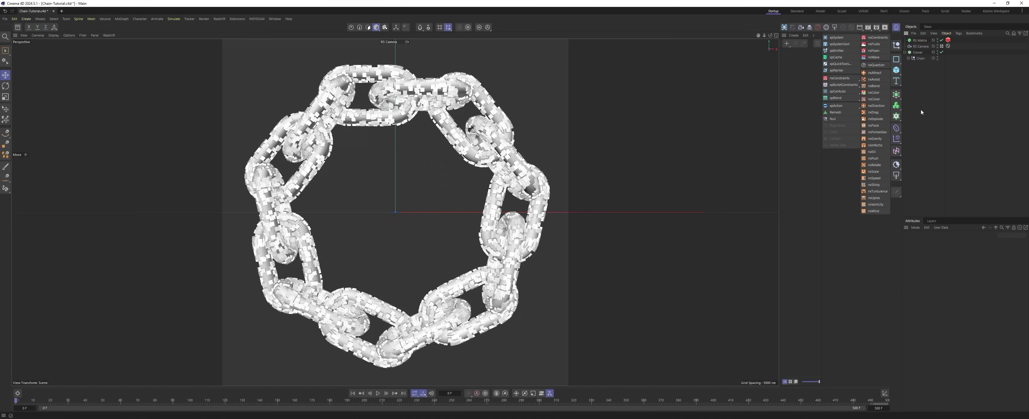
{"action": "left_click", "coordinate": [920, 41]}
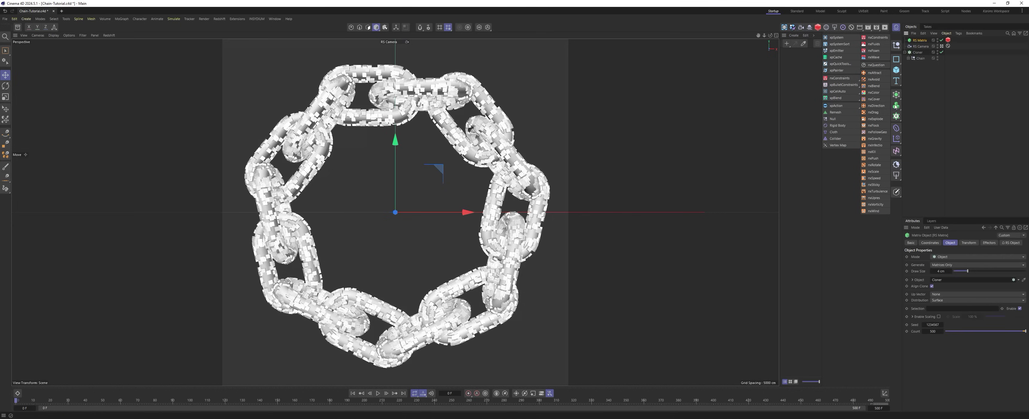
{"action": "left_click", "coordinate": [897, 141]}
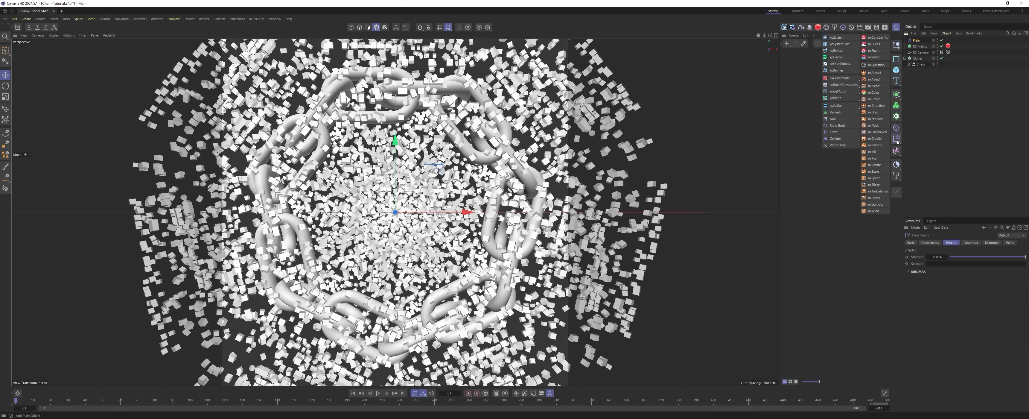
{"action": "left_click", "coordinate": [967, 244]}
{"action": "left_click", "coordinate": [941, 277]}
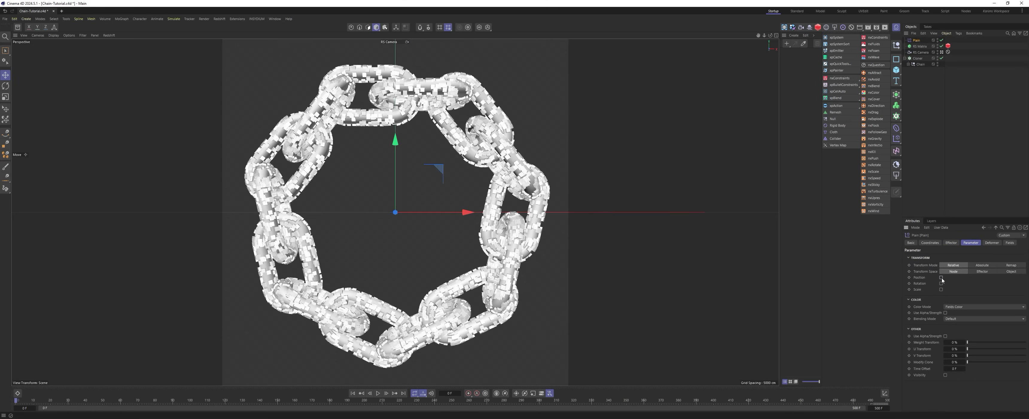
Enable uniform scale on the Plain effector and set its scale to -1.
{"action": "left_click", "coordinate": [941, 289]}
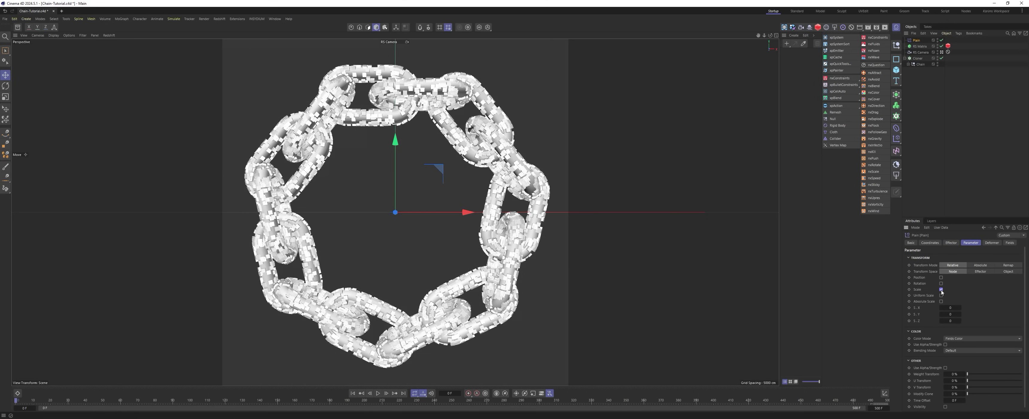
{"action": "left_click", "coordinate": [940, 296]}
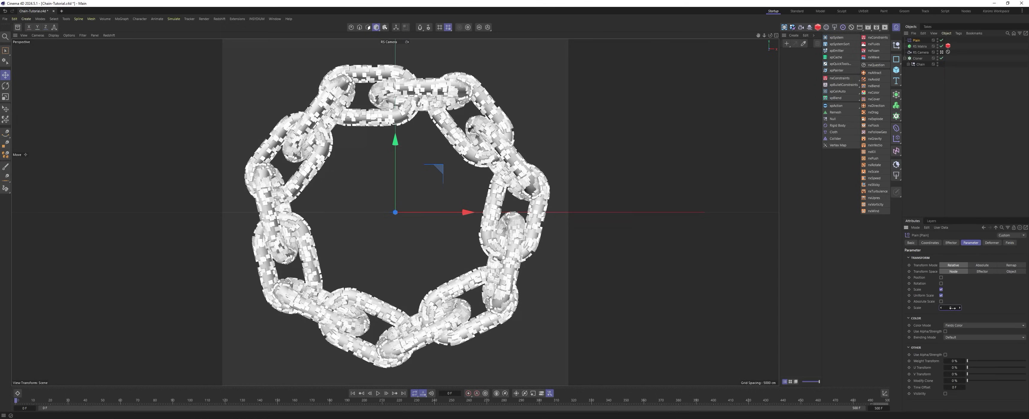
{"action": "type", "text": "-1"}
{"action": "key", "text": "Return"}
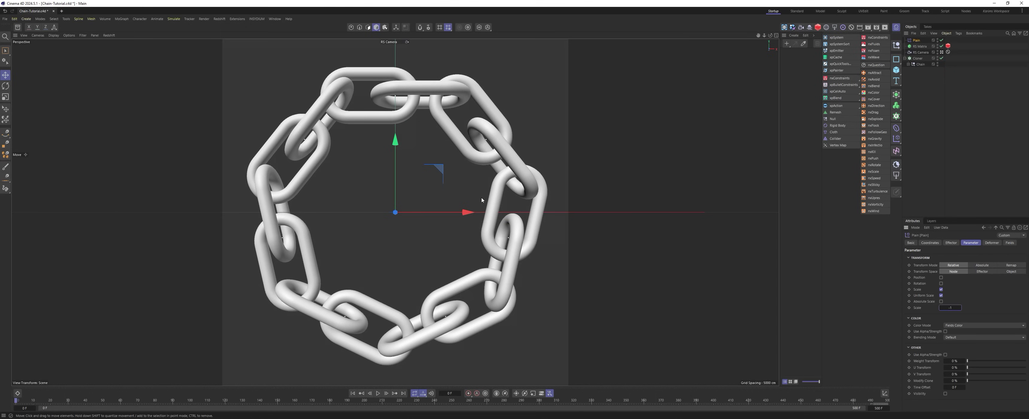
Add a Spherical Field to the Plain effector and move it along X onto the left side of the chain ring.
{"action": "left_click", "coordinate": [1009, 243]}
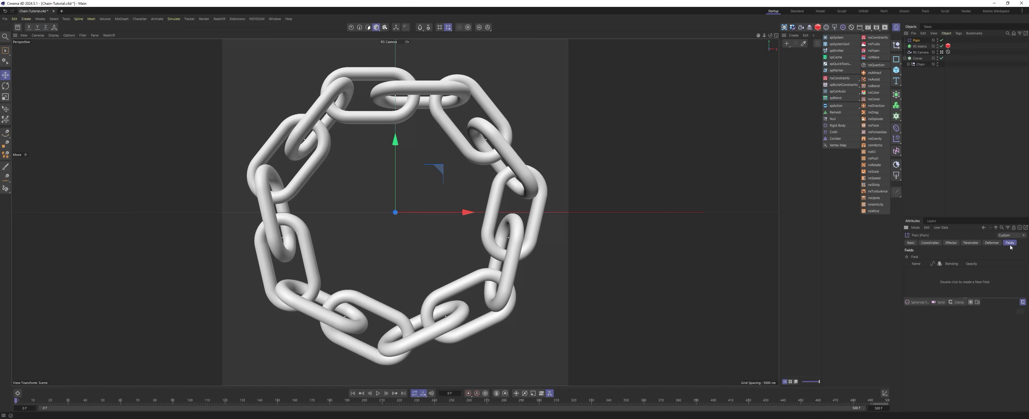
{"action": "left_click", "coordinate": [909, 302]}
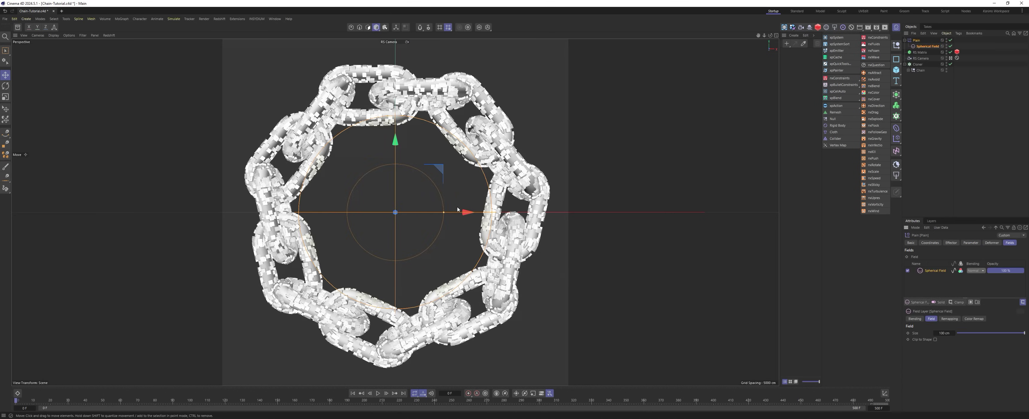
{"action": "left_click_drag", "start_coordinate": [468, 213], "coordinate": [332, 212]}
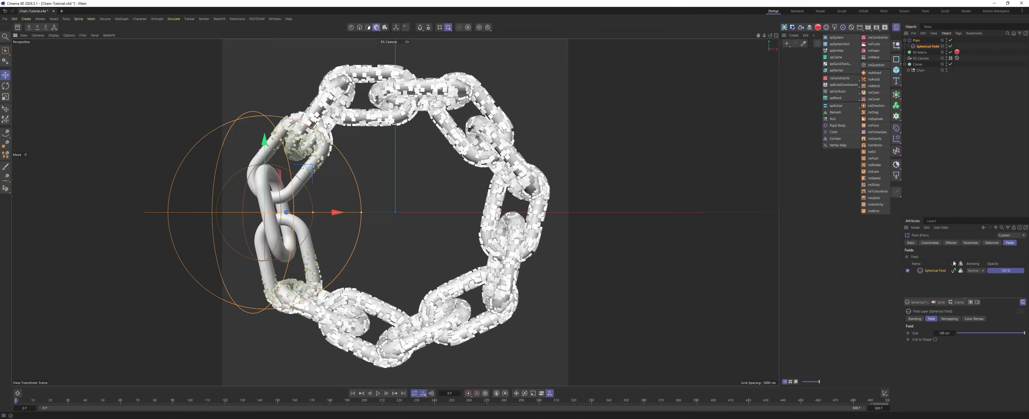
Invert the Spherical Field's remapping.
{"action": "left_click", "coordinate": [926, 47]}
{"action": "left_click", "coordinate": [967, 243]}
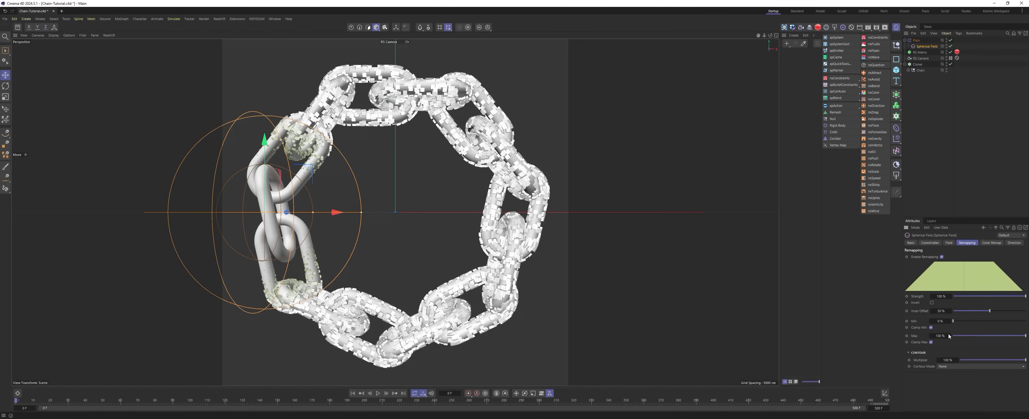
{"action": "left_click", "coordinate": [932, 302]}
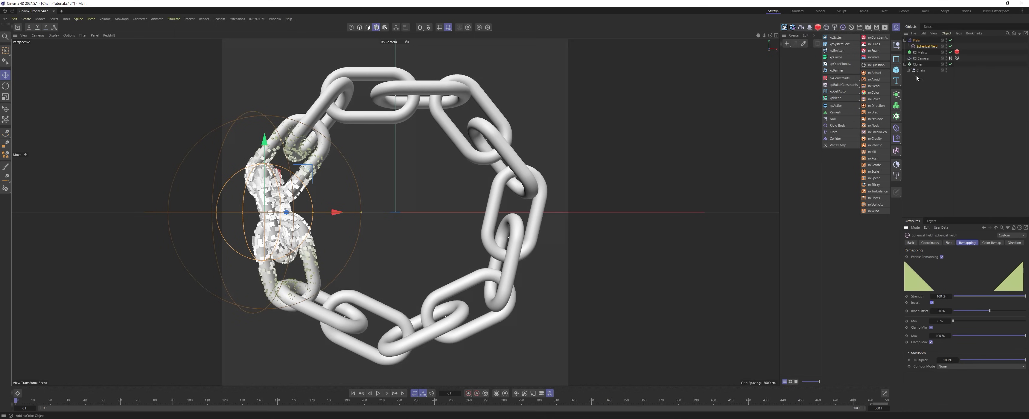
Enlarge the Spherical Field to about the ring's height and move it along X fully outside the ring's left side.
{"action": "left_click_drag", "start_coordinate": [337, 212], "coordinate": [370, 213]}
{"action": "key", "text": "t"}
{"action": "left_click_drag", "start_coordinate": [335, 316], "coordinate": [500, 118]}
{"action": "key", "text": "e"}
{"action": "left_click_drag", "start_coordinate": [337, 212], "coordinate": [428, 212]}
{"action": "key", "text": "t"}
{"action": "left_click_drag", "start_coordinate": [594, 301], "coordinate": [666, 211]}
{"action": "key", "text": "e"}
{"action": "left_click_drag", "start_coordinate": [422, 213], "coordinate": [0, 242]}
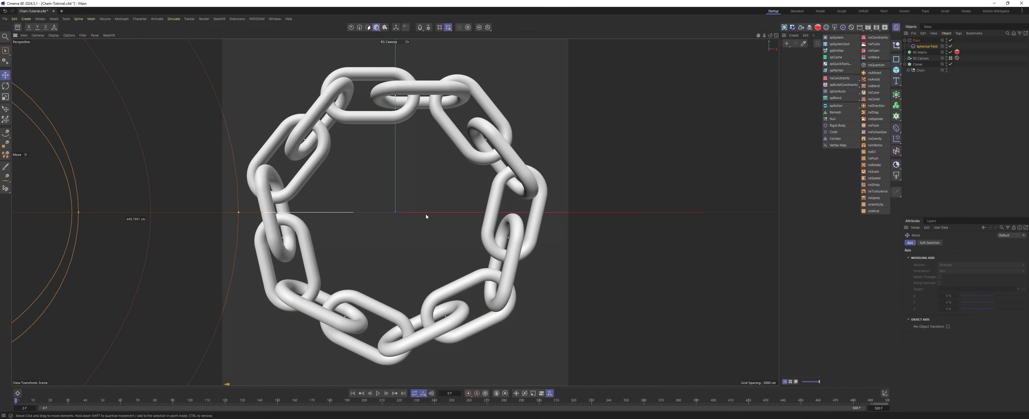
Keyframe the Spherical Field's X position at frame 0, and again at frame 500 with the field moved beyond the ring's right side.
{"action": "left_click", "coordinate": [926, 47]}
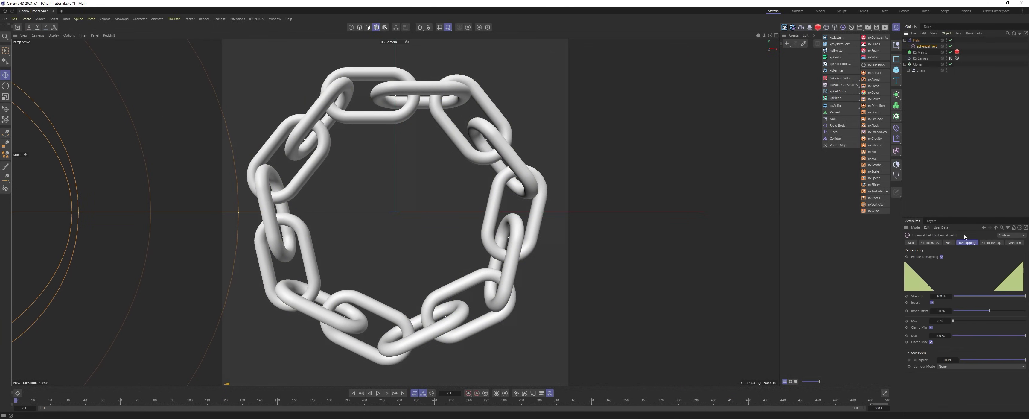
{"action": "left_click", "coordinate": [929, 243]}
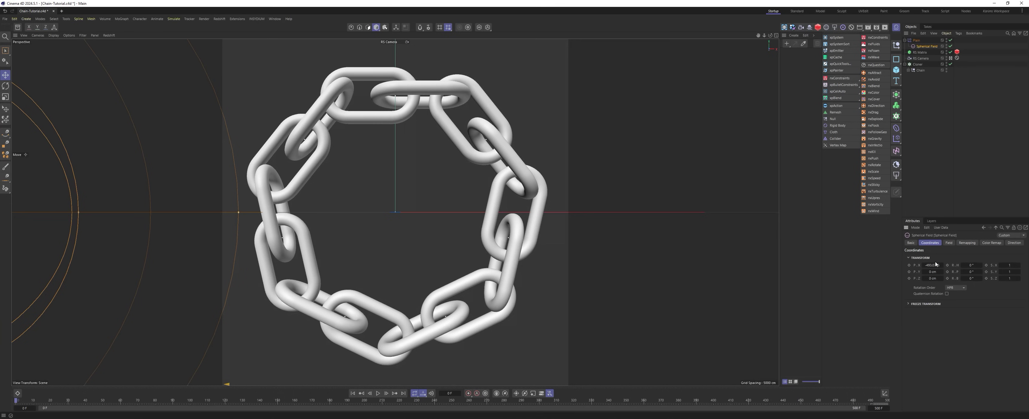
{"action": "left_click", "coordinate": [909, 265]}
{"action": "left_click", "coordinate": [887, 401]}
{"action": "left_click_drag", "start_coordinate": [932, 265], "coordinate": [966, 265]}
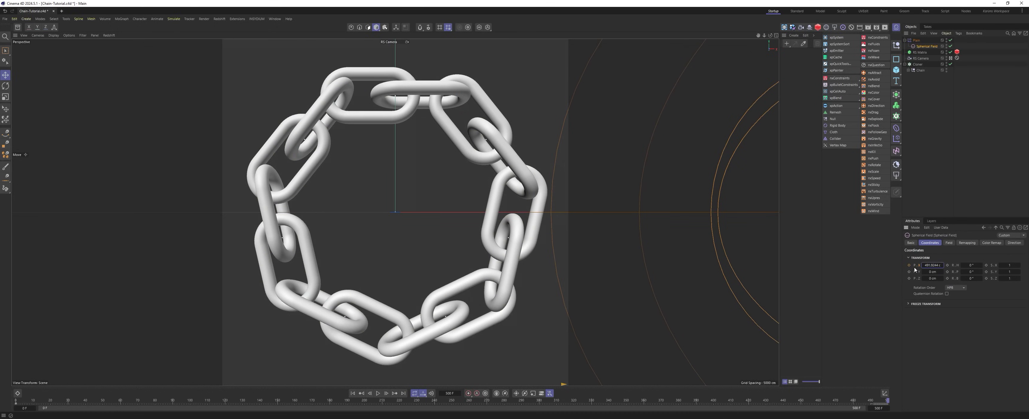
{"action": "left_click", "coordinate": [910, 266]}
Play the animation from the start and scrub it to check the field sweeping across the ring.
{"action": "left_click", "coordinate": [353, 393]}
{"action": "left_click", "coordinate": [377, 393]}
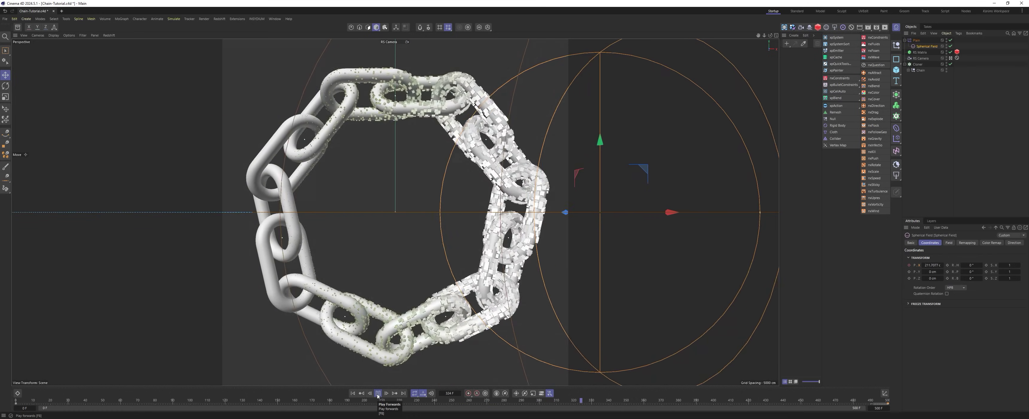
{"action": "left_click", "coordinate": [377, 394]}
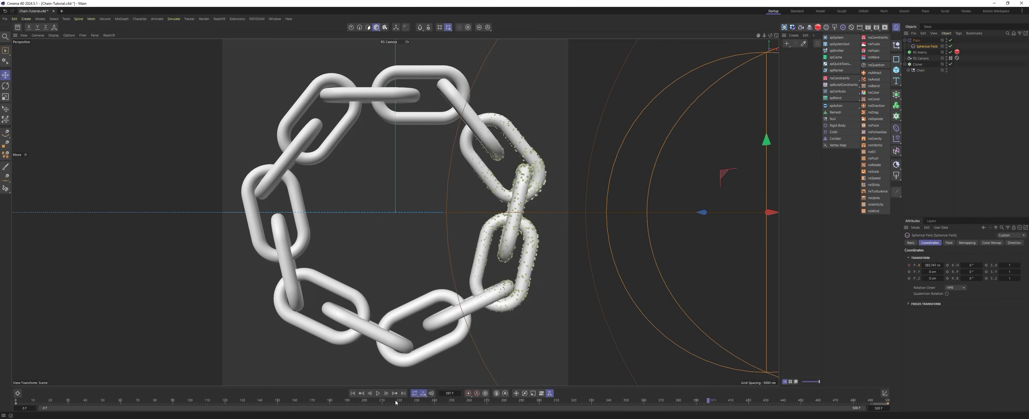
{"action": "mouse_move", "coordinate": [389, 399]}
{"action": "left_mouse_down"}
{"action": "mouse_move", "coordinate": [317, 399]}
{"action": "mouse_move", "coordinate": [374, 397]}
{"action": "left_mouse_up"}
Enable rotation on the Plain effector, set heading and pitch to 90°, and scrub the timeline to preview it.
{"action": "left_click", "coordinate": [917, 41]}
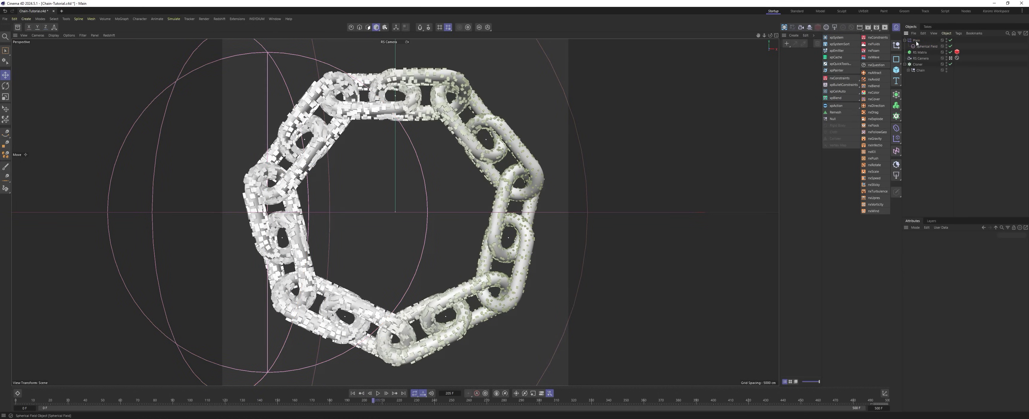
{"action": "left_click", "coordinate": [971, 242]}
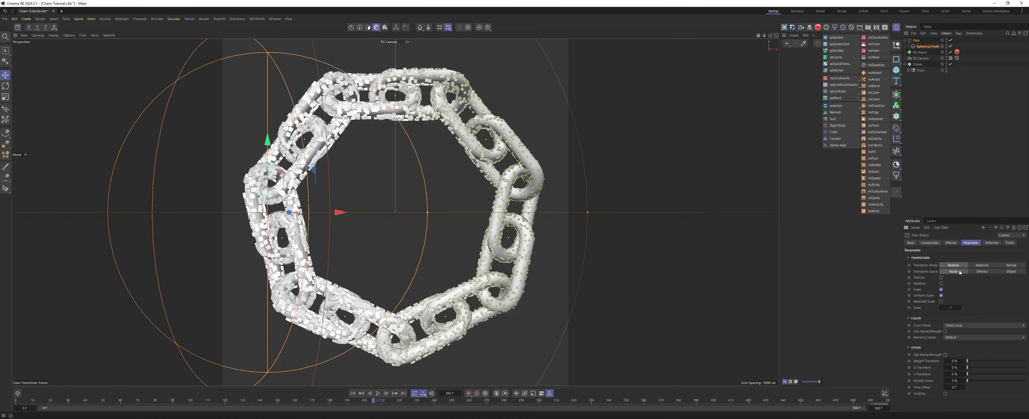
{"action": "left_click", "coordinate": [941, 283]}
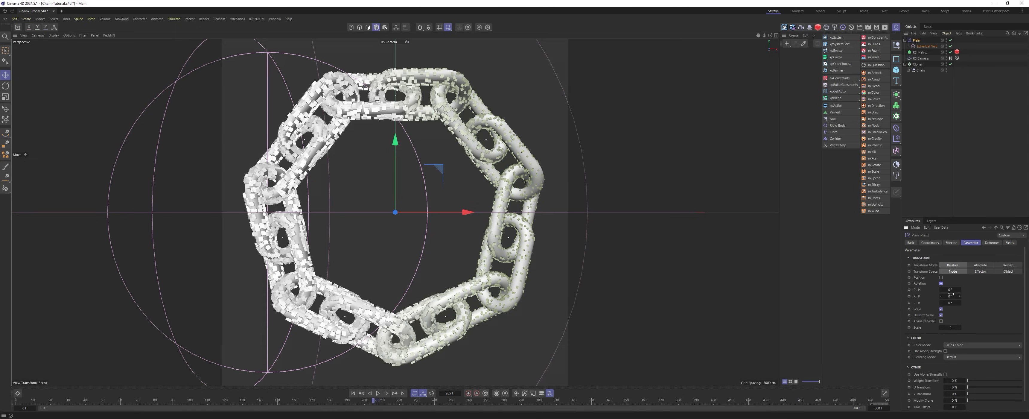
{"action": "type", "text": "90"}
{"action": "key", "text": "Tab"}
{"action": "type", "text": "90"}
{"action": "key", "text": "Return"}
{"action": "left_click_drag", "start_coordinate": [373, 400], "coordinate": [561, 345]}
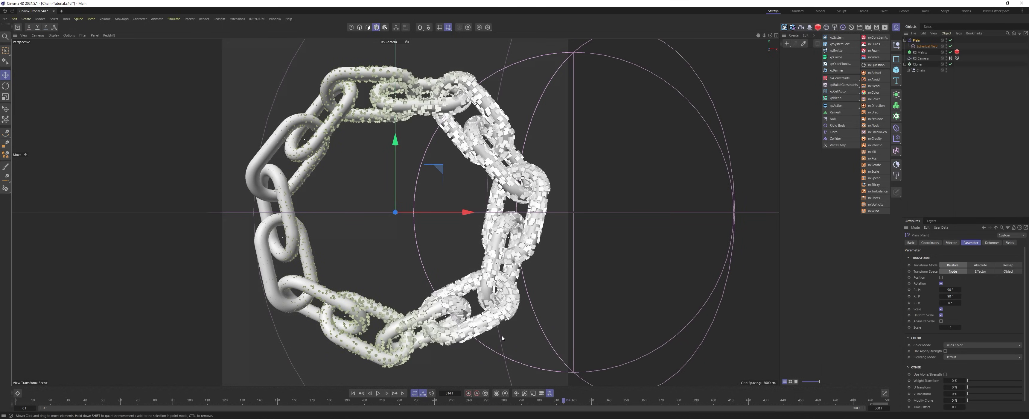
Collapse the Plain effector's hierarchy and add a Delay effector to the RS Matrix.
{"action": "left_click", "coordinate": [935, 86]}
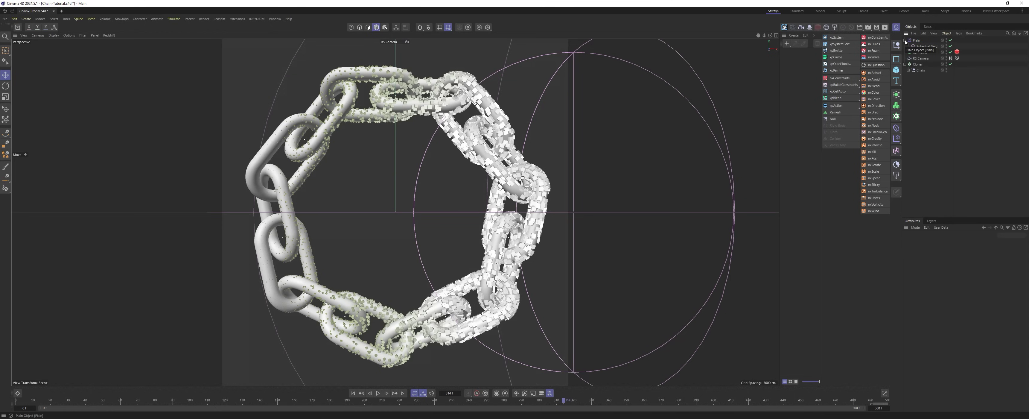
{"action": "left_click", "coordinate": [905, 40]}
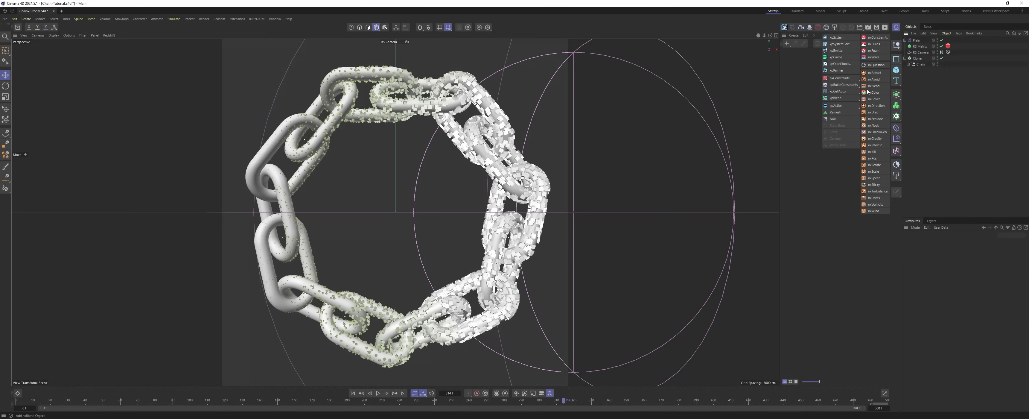
{"action": "left_click", "coordinate": [921, 47]}
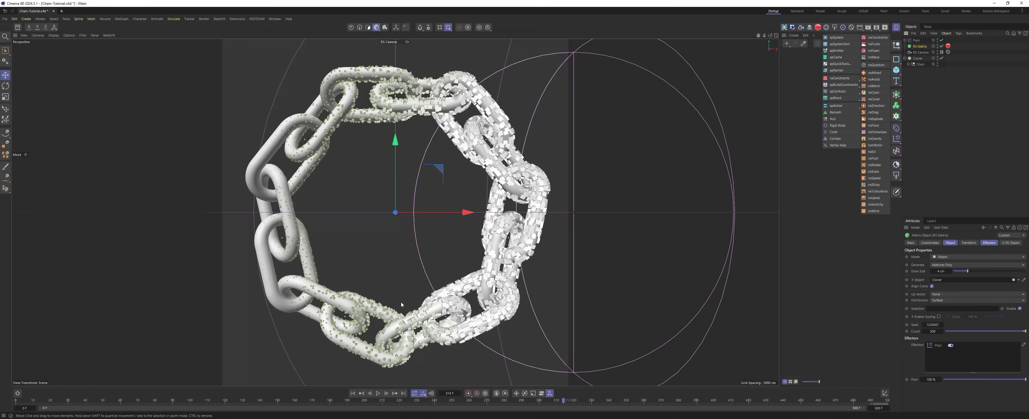
{"action": "left_click", "coordinate": [898, 139]}
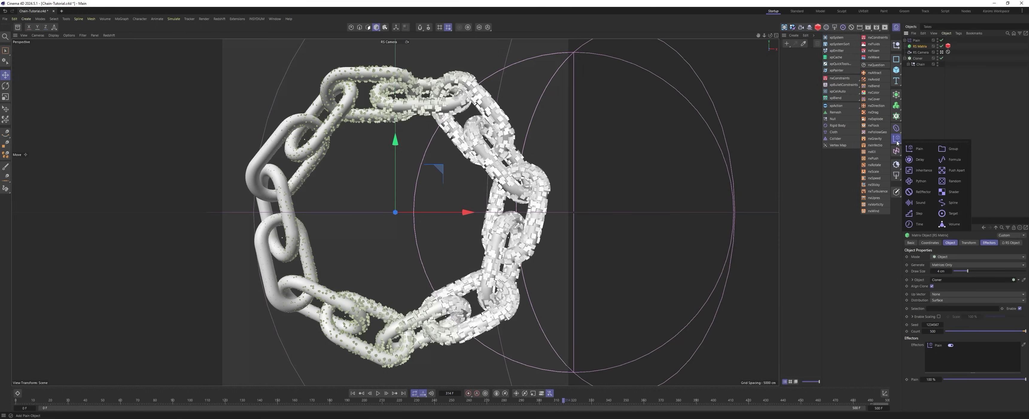
{"action": "left_click", "coordinate": [925, 163]}
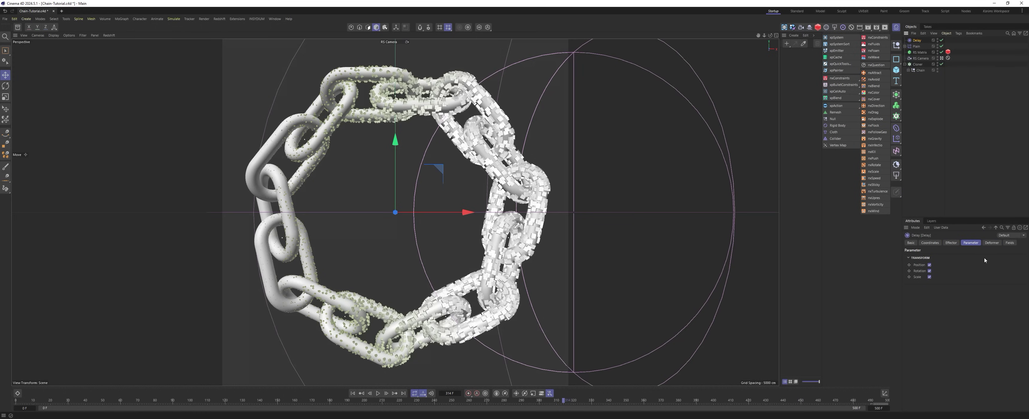
Set the Delay effector's strength to 80%, keeping its mode on Blend.
{"action": "left_click", "coordinate": [951, 243]}
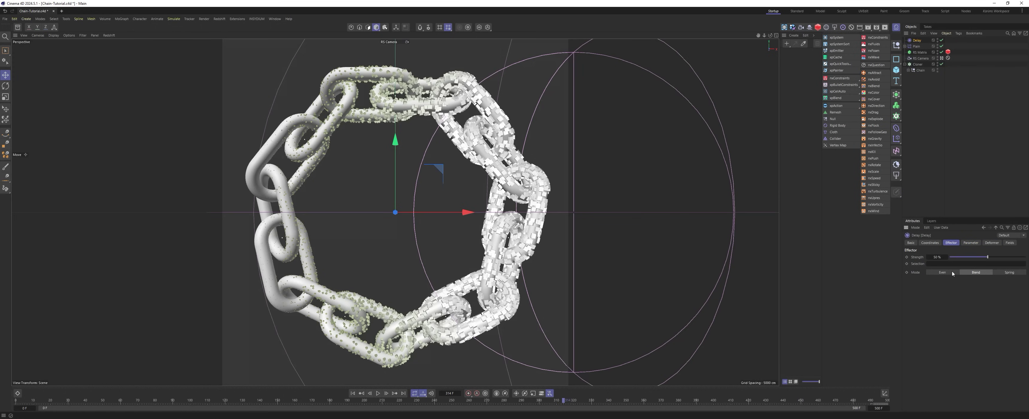
{"action": "left_click", "coordinate": [936, 257]}
{"action": "type", "text": "80"}
{"action": "key", "text": "Return"}
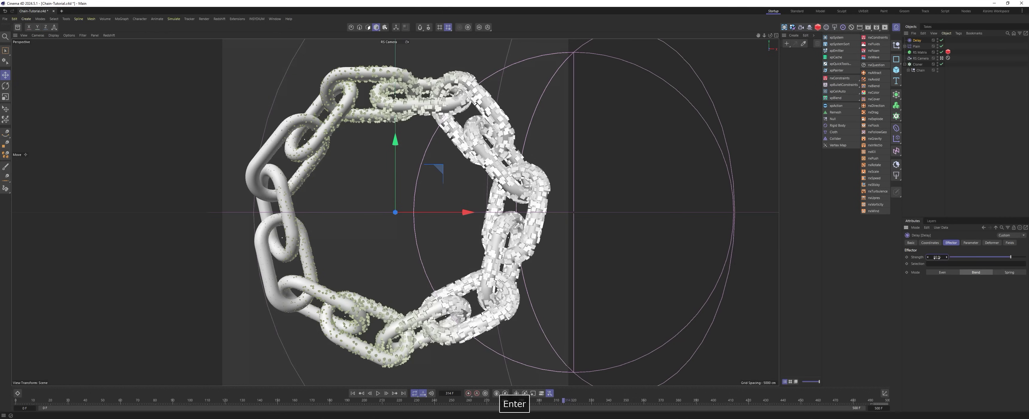
{"action": "left_click", "coordinate": [963, 125]}
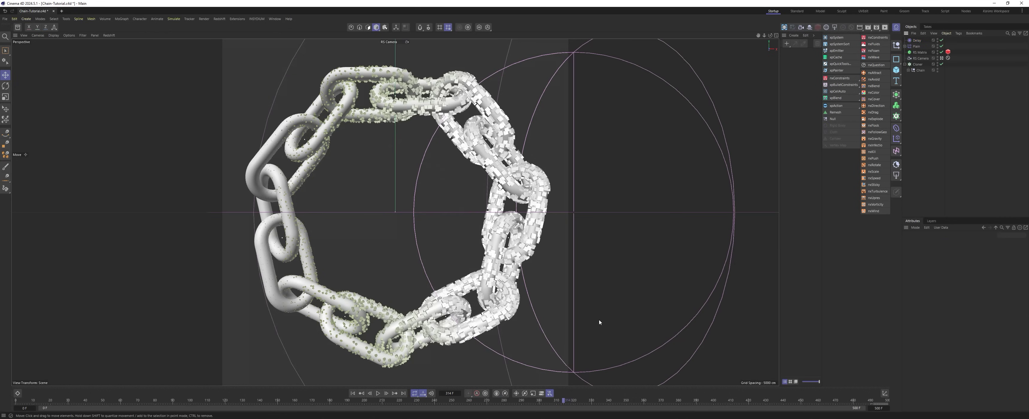
Play the animation from the start to check the delayed scaling of the matrix points.
{"action": "left_click", "coordinate": [353, 393]}
{"action": "left_click", "coordinate": [377, 393]}
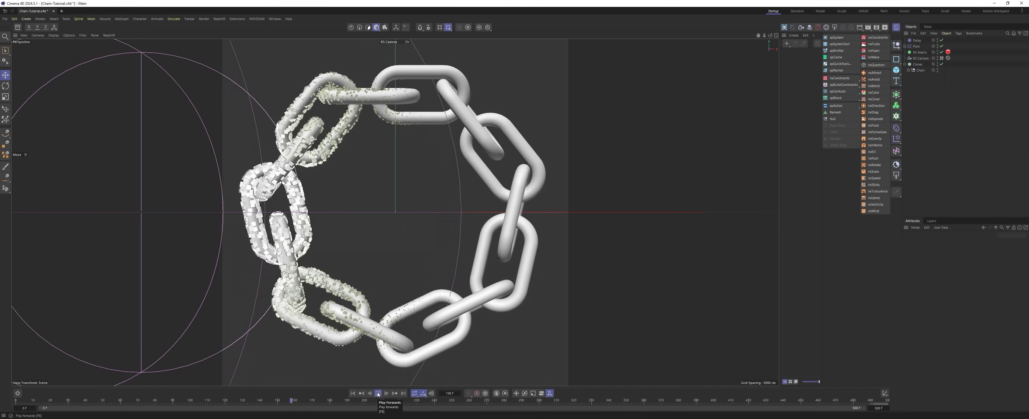
{"action": "left_click", "coordinate": [378, 394]}
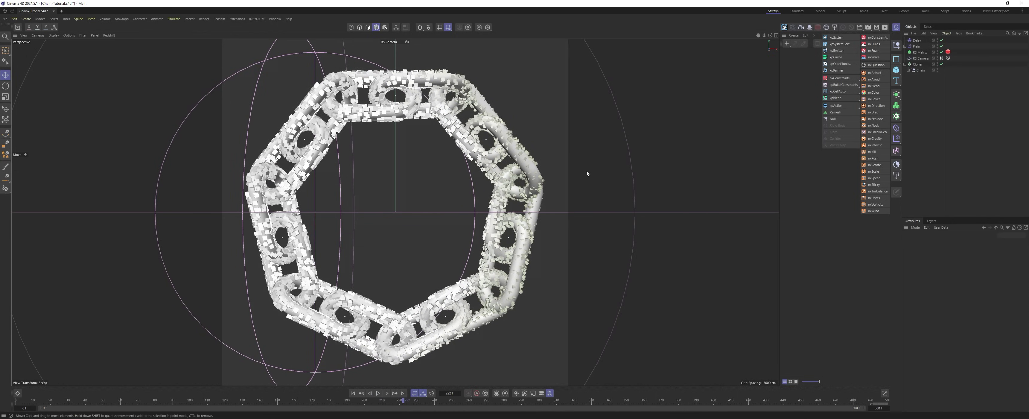
Add a Random effector to the RS Matrix and disable its Position parameter.
{"action": "left_click", "coordinate": [920, 53]}
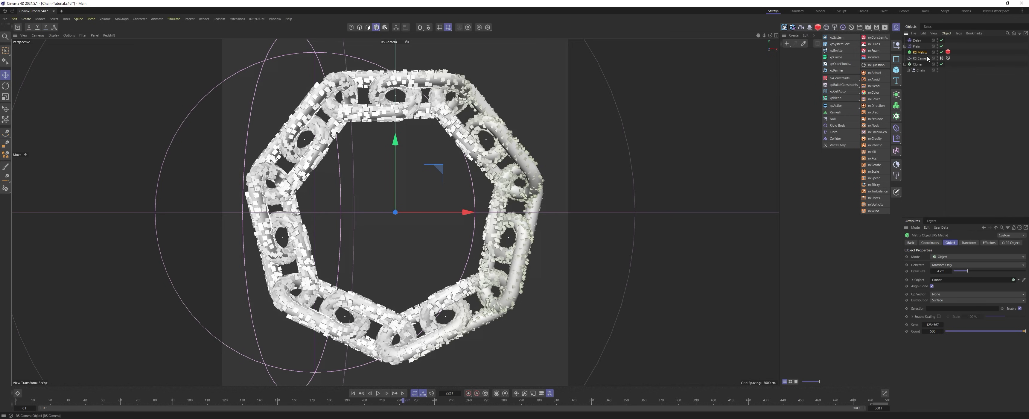
{"action": "left_click", "coordinate": [897, 138]}
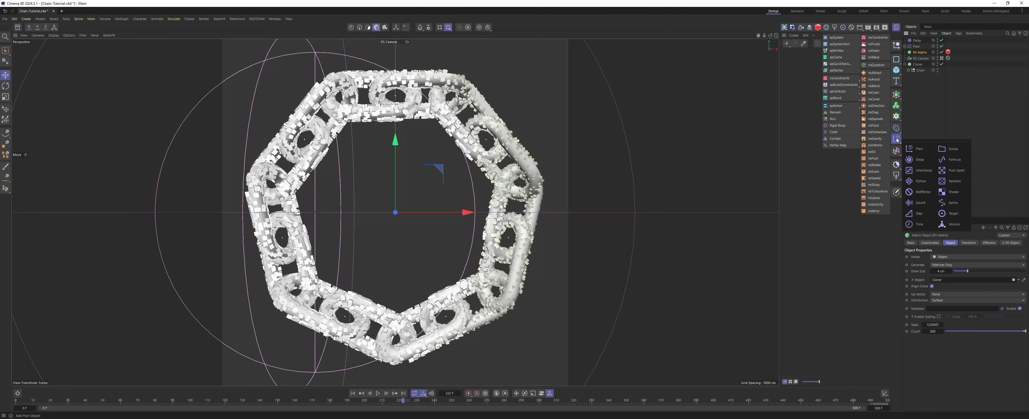
{"action": "left_click", "coordinate": [955, 181]}
{"action": "left_click", "coordinate": [970, 243]}
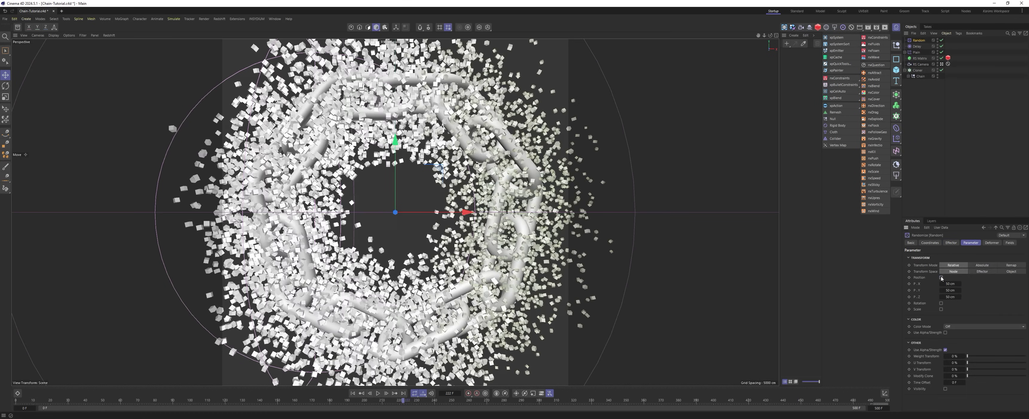
{"action": "left_click", "coordinate": [941, 277]}
Enable rotation on the Random effector and set heading, pitch and bank to 360° each.
{"action": "left_click", "coordinate": [941, 283]}
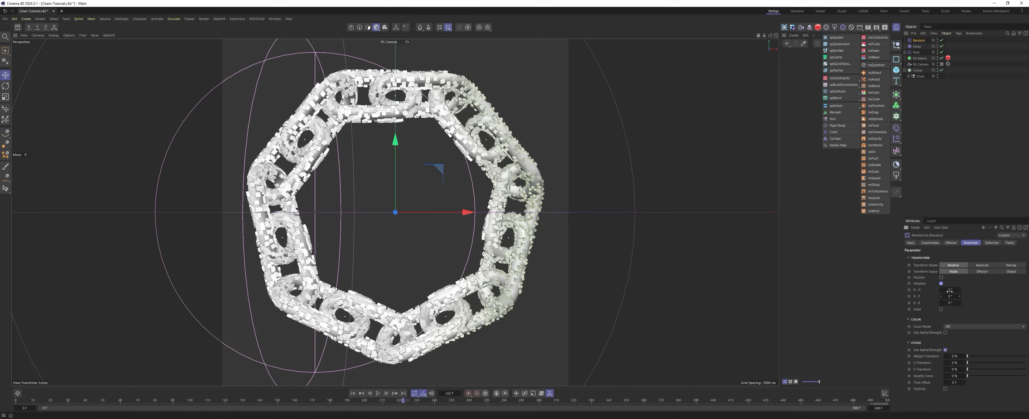
{"action": "type", "text": "360"}
{"action": "key", "text": "Tab"}
{"action": "type", "text": "360"}
{"action": "key", "text": "Tab"}
{"action": "type", "text": "360"}
{"action": "key", "text": "Return"}
Enable uniform scale on the Random effector, set it to 0.5, and play the animation from the start.
{"action": "left_click", "coordinate": [942, 309]}
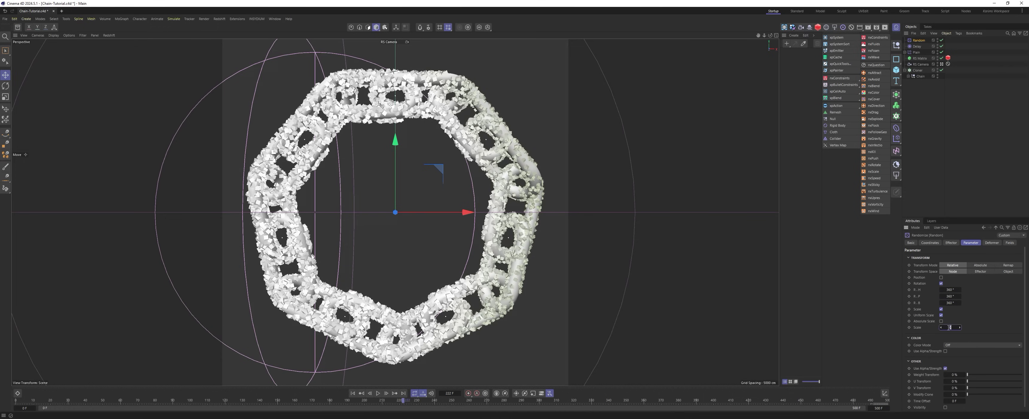
{"action": "key", "text": "Return"}
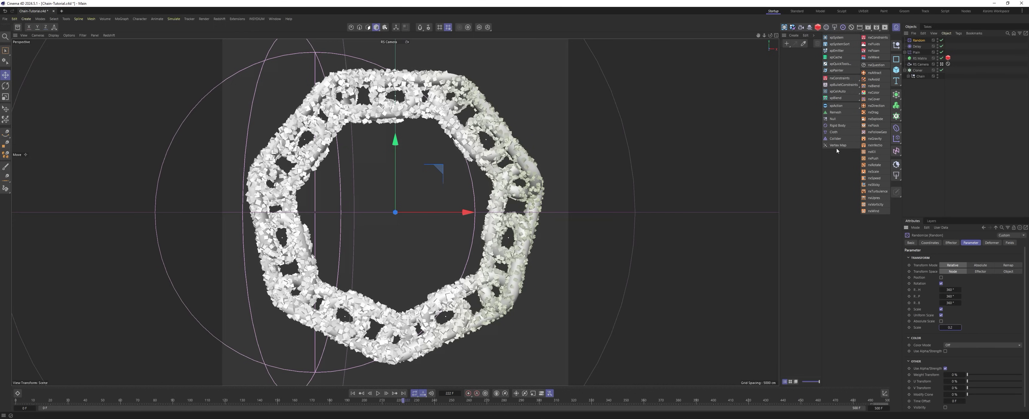
{"action": "left_click", "coordinate": [353, 393]}
{"action": "left_click", "coordinate": [378, 393]}
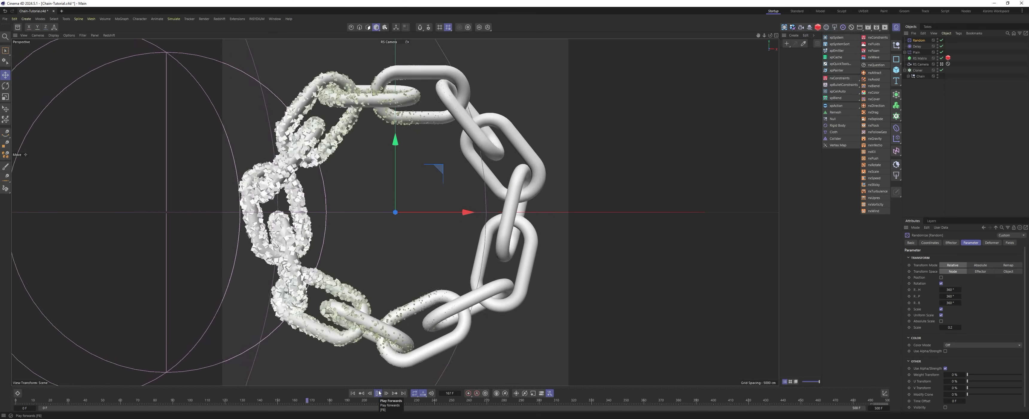
Start a live render in the Redshift RenderView beside the viewport and play the animation on to a different frame.
{"action": "left_click", "coordinate": [379, 392]}
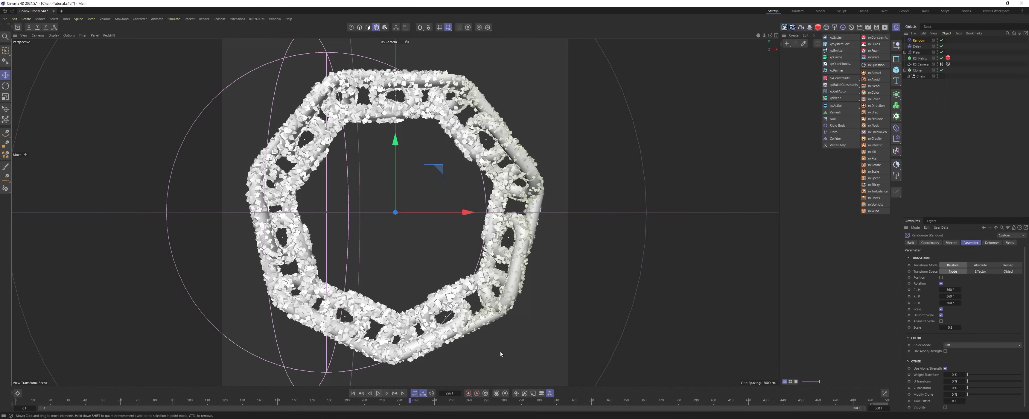
{"action": "left_click", "coordinate": [885, 28]}
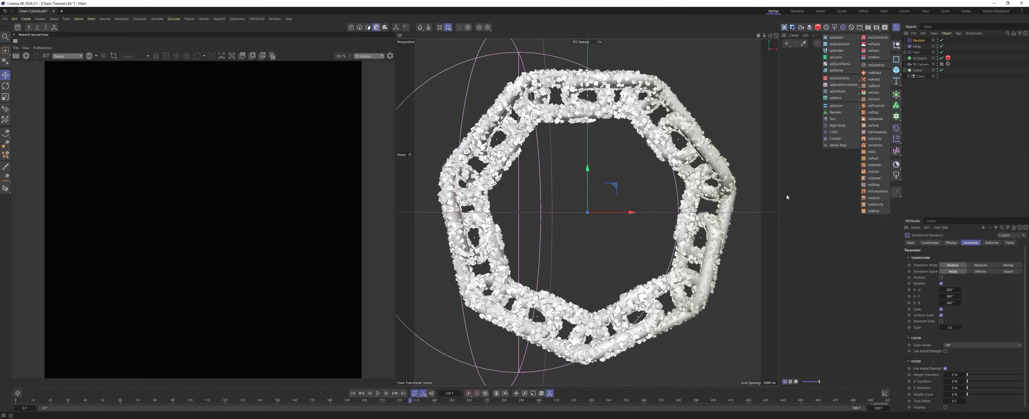
{"action": "left_click", "coordinate": [26, 56]}
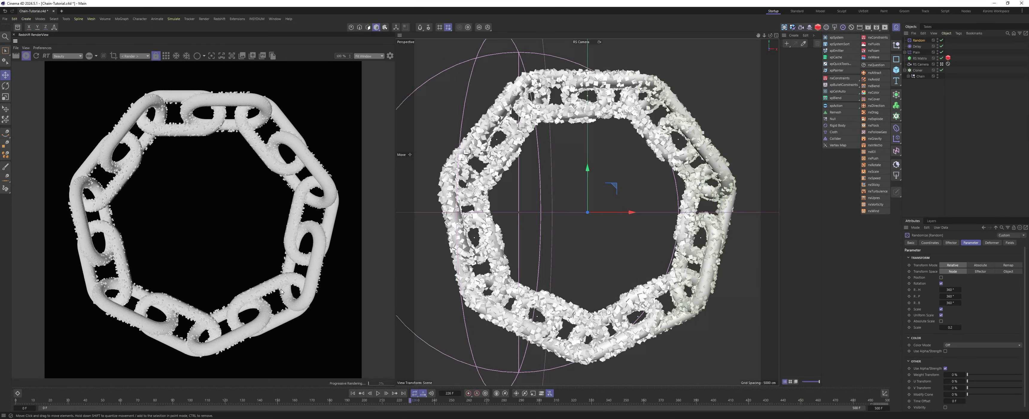
{"action": "left_click", "coordinate": [377, 392]}
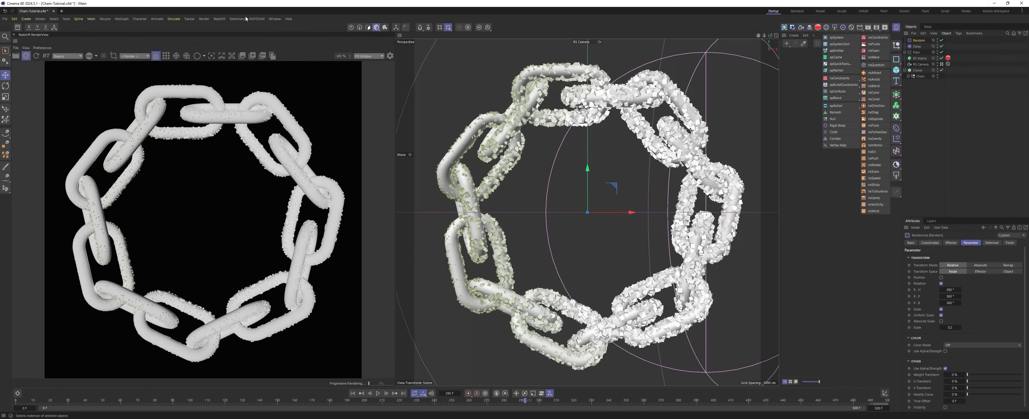
Add the Stone 03 rock model from the asset library to the scene and delete its material tag.
{"action": "left_click", "coordinate": [17, 27]}
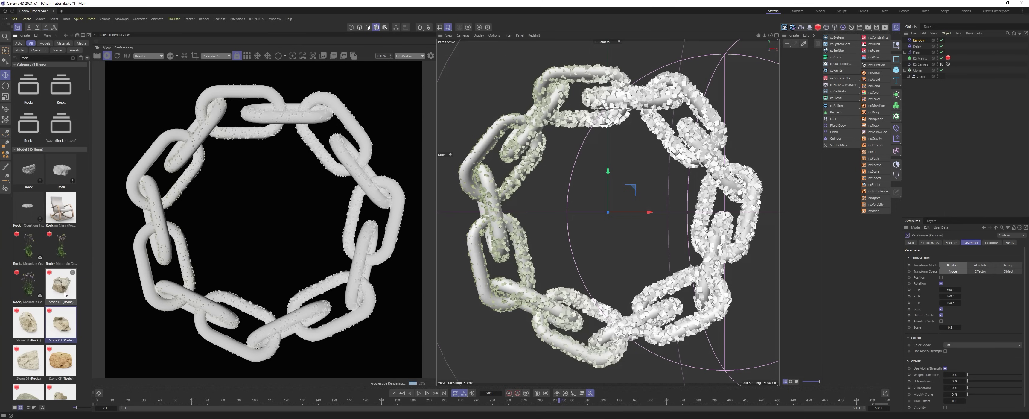
{"action": "double_click", "coordinate": [60, 326]}
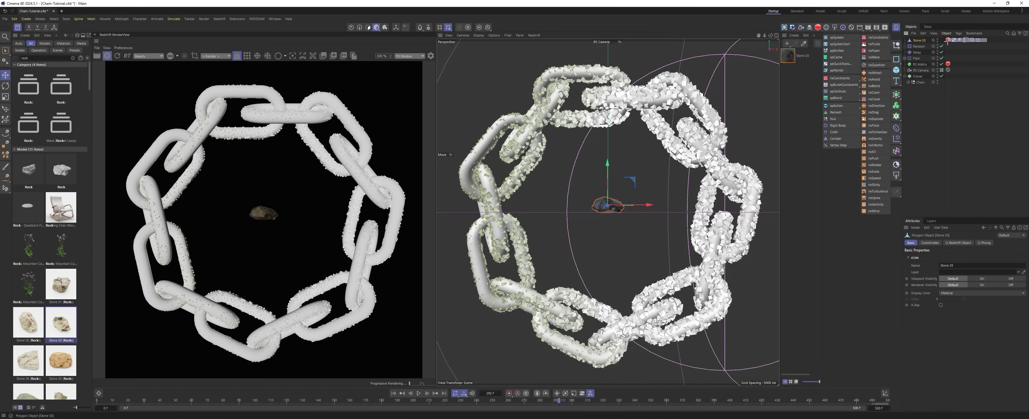
{"action": "key", "text": "BackSpace"}
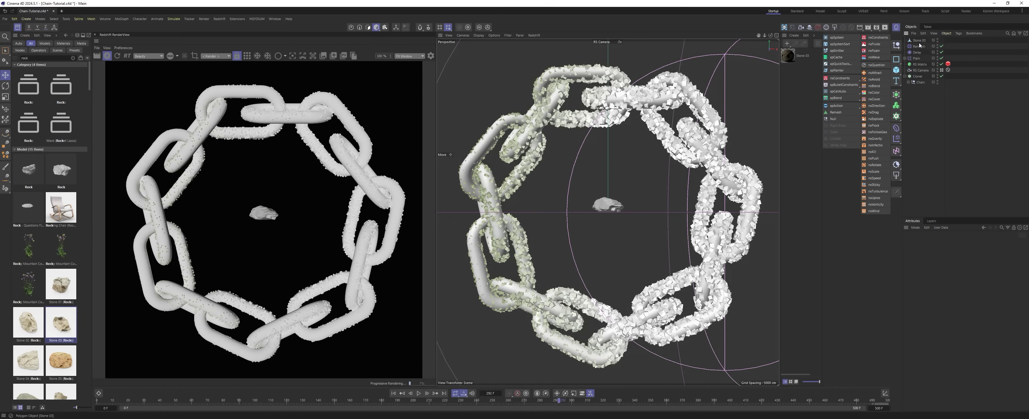
Set the RS Matrix's Redshift Object particle mode to Custom Objects and assign Stone 03 as the custom object.
{"action": "left_click", "coordinate": [948, 64]}
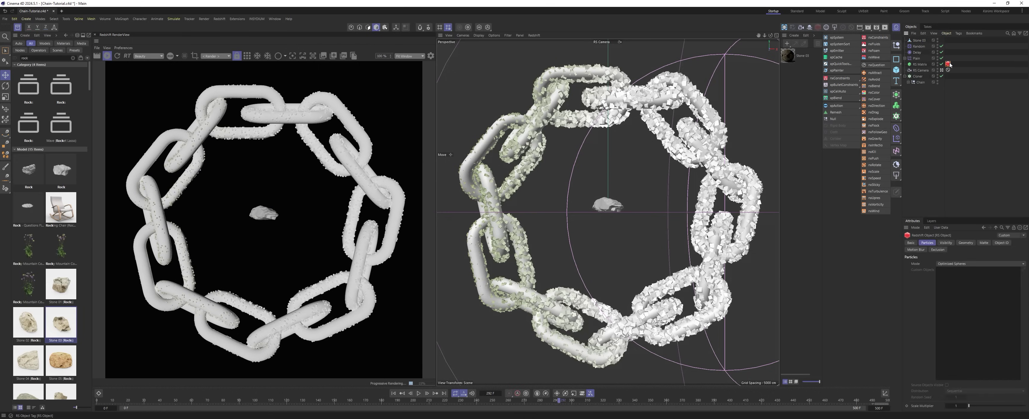
{"action": "left_click", "coordinate": [960, 265]}
{"action": "left_click", "coordinate": [962, 299]}
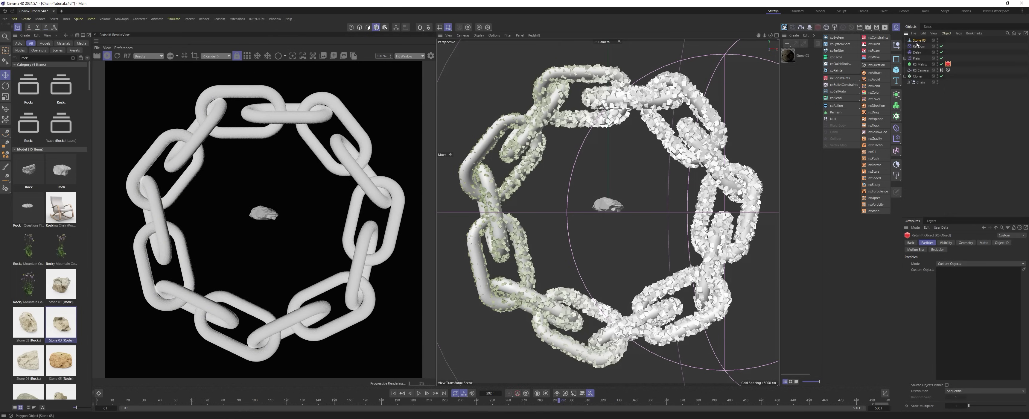
{"action": "left_click_drag", "start_coordinate": [971, 296], "coordinate": [971, 296]}
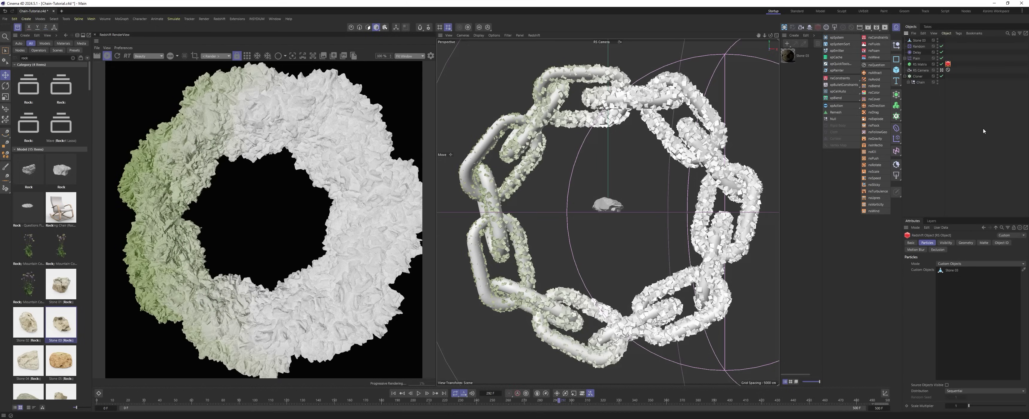
{"action": "left_click", "coordinate": [976, 143]}
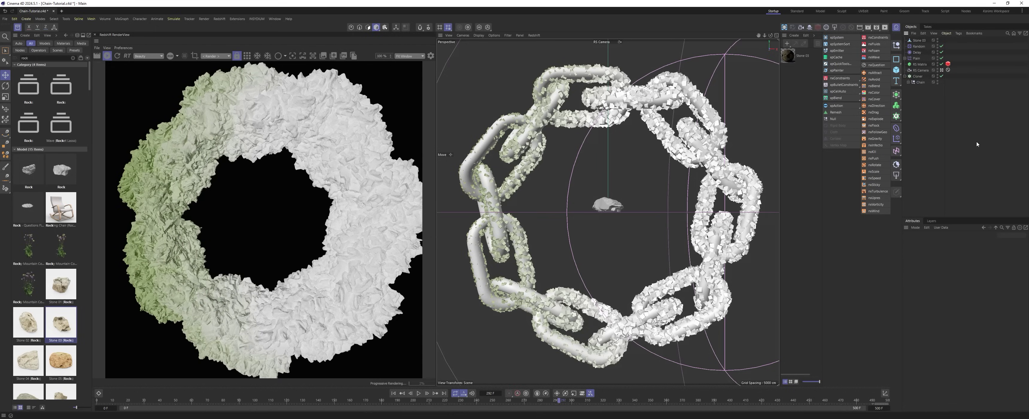
Scale the stone down uniformly to shrink its scattered copies on the links, and check the result by playing the animation.
{"action": "left_click", "coordinate": [918, 40]}
{"action": "key", "text": "t"}
{"action": "left_click_drag", "start_coordinate": [677, 202], "coordinate": [646, 219]}
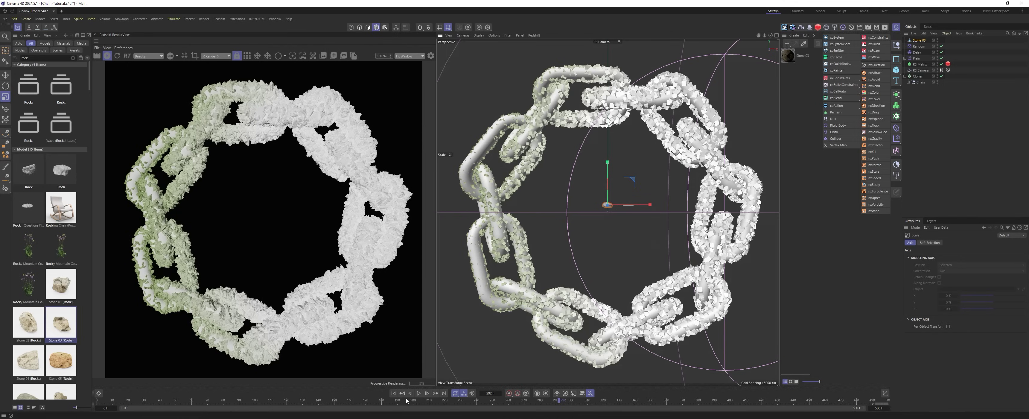
{"action": "left_click", "coordinate": [418, 394]}
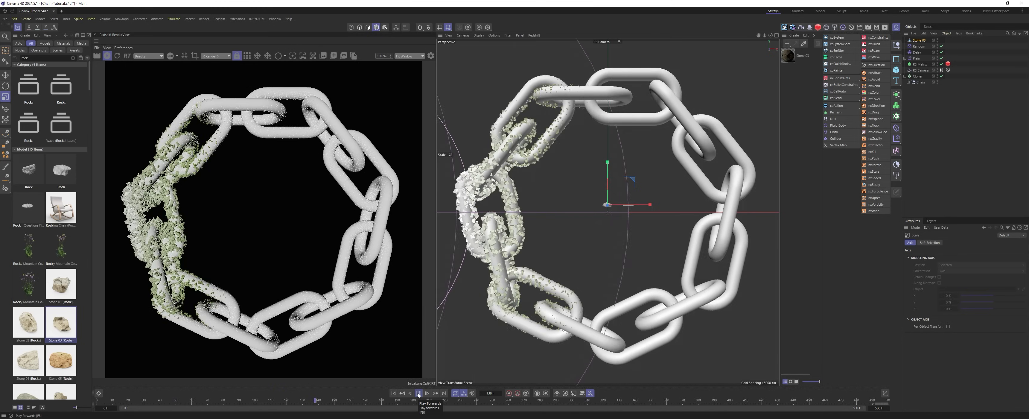
{"action": "left_click", "coordinate": [418, 393]}
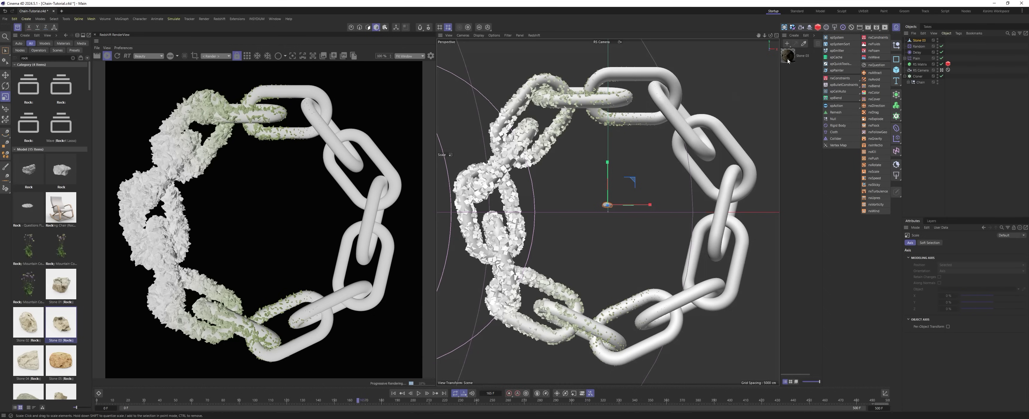
Group the Random, Delay and Plain effectors under a null and name it Effectors.
{"action": "left_click", "coordinate": [905, 59]}
{"action": "left_click", "coordinate": [905, 59]}
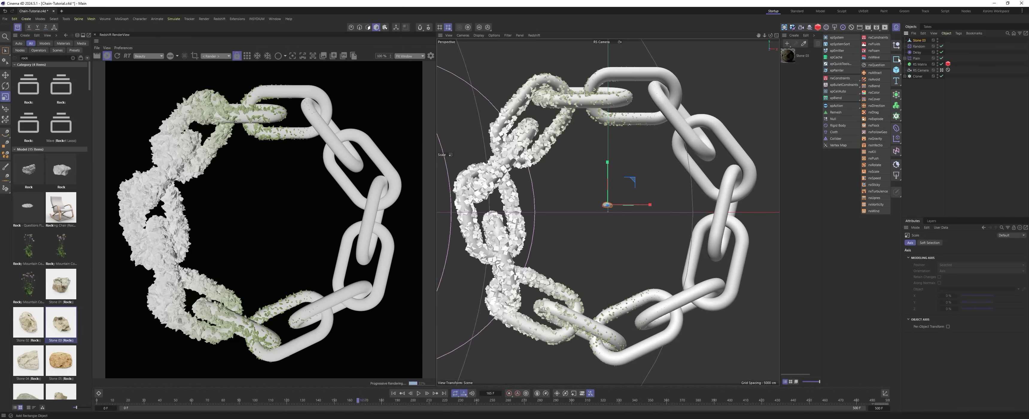
{"action": "left_click", "coordinate": [916, 58]}
{"action": "left_click", "coordinate": [918, 47], "text": "shift"}
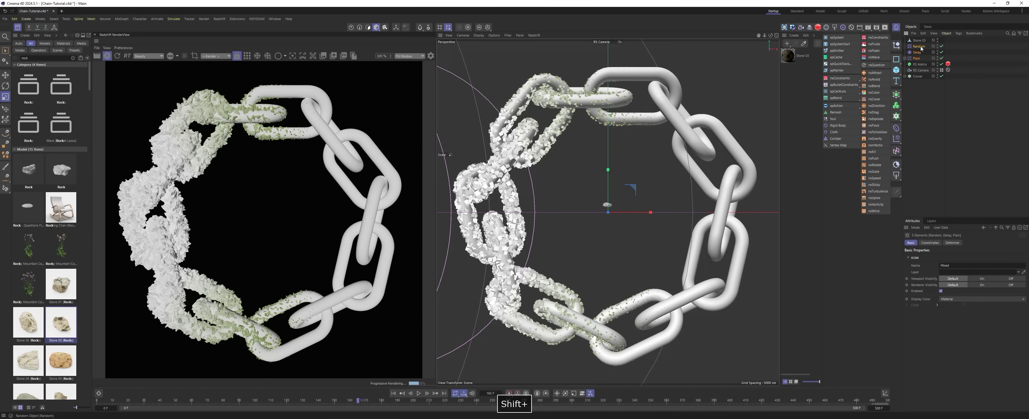
{"action": "key", "text": "alt+g"}
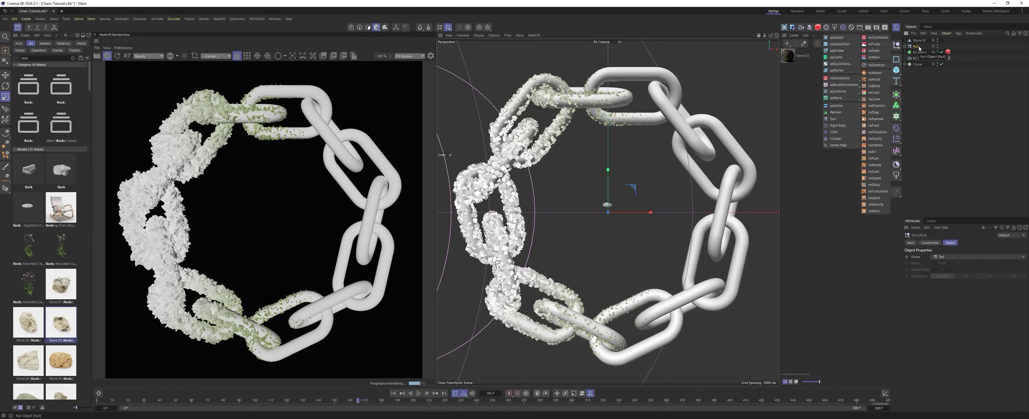
{"action": "left_click", "coordinate": [905, 46]}
{"action": "double_click", "coordinate": [916, 47]}
{"action": "type", "text": "actors"}
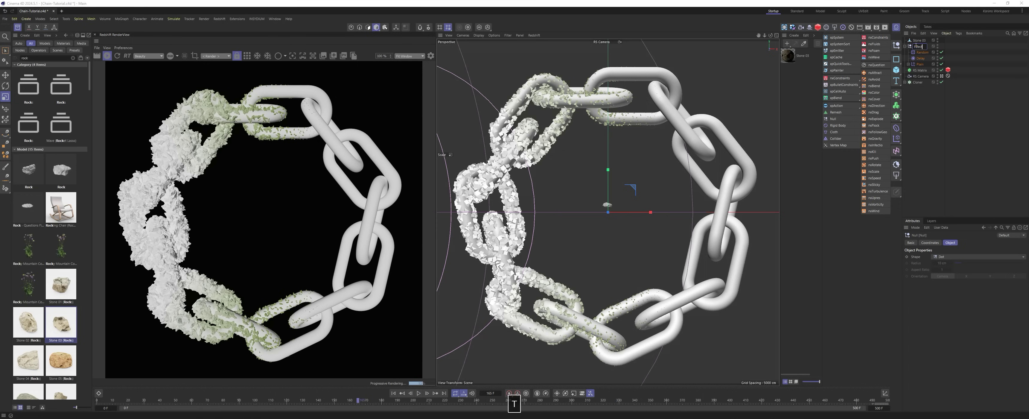
{"action": "key", "text": "BackSpace"}
{"action": "key", "text": "Return"}
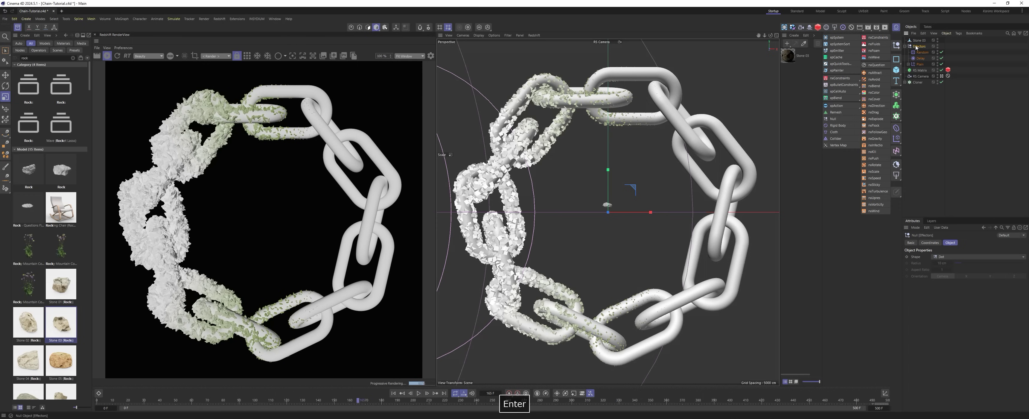
Move the Spherical Field from under the Plain effector to the first place inside the Effectors group, and collapse the group.
{"action": "left_click", "coordinate": [908, 64]}
{"action": "left_click", "coordinate": [925, 71]}
{"action": "left_click_drag", "start_coordinate": [927, 73], "coordinate": [917, 56]}
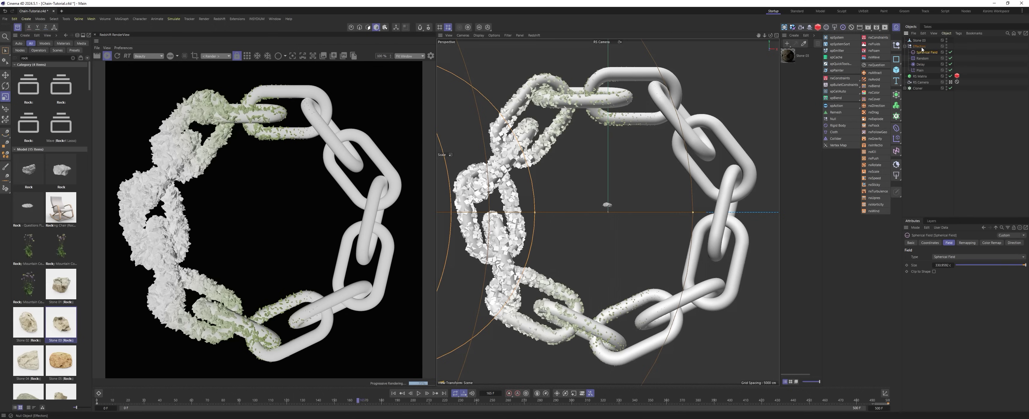
{"action": "left_click", "coordinate": [905, 47]}
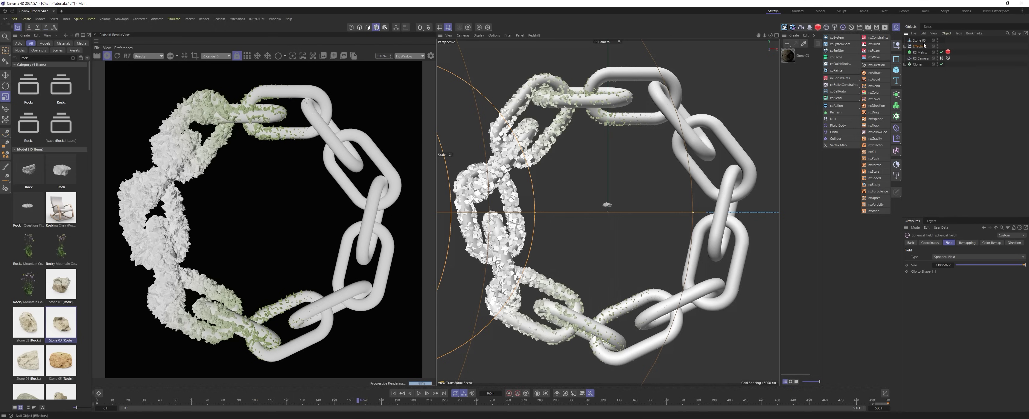
Place the Cloner directly above the Effectors group in the object hierarchy and close the asset browser.
{"action": "left_click", "coordinate": [926, 72]}
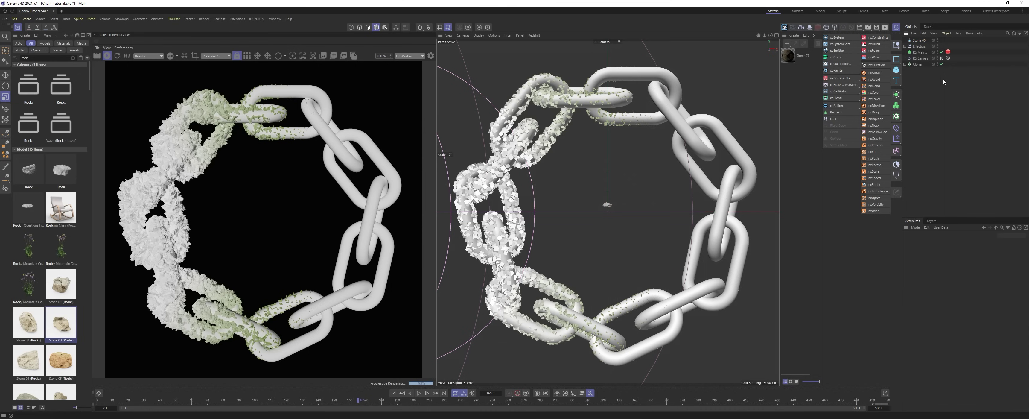
{"action": "left_click_drag", "start_coordinate": [914, 67], "coordinate": [916, 45]}
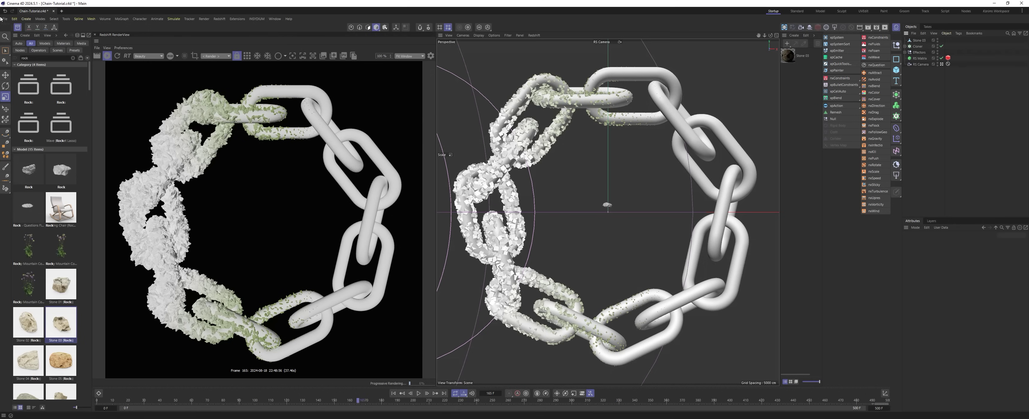
{"action": "left_click", "coordinate": [18, 28]}
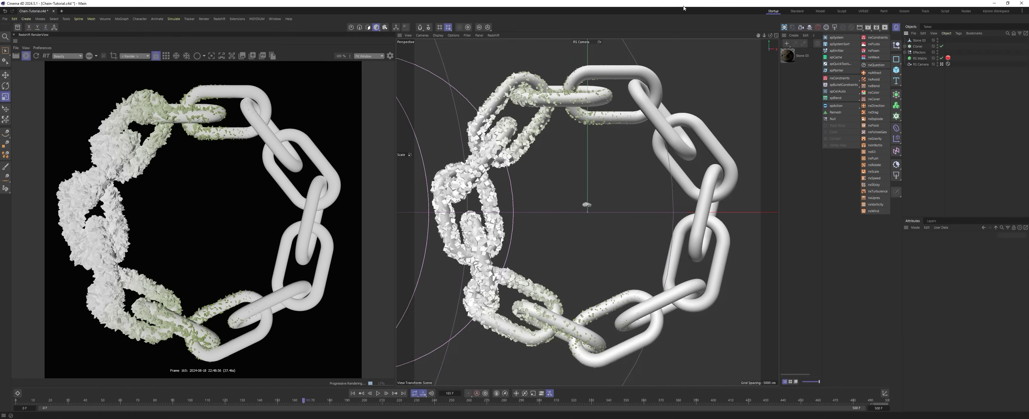
Add a Redshift dome light and set its colour to a neutral mid grey with about 53% brightness.
{"action": "left_click", "coordinate": [826, 27]}
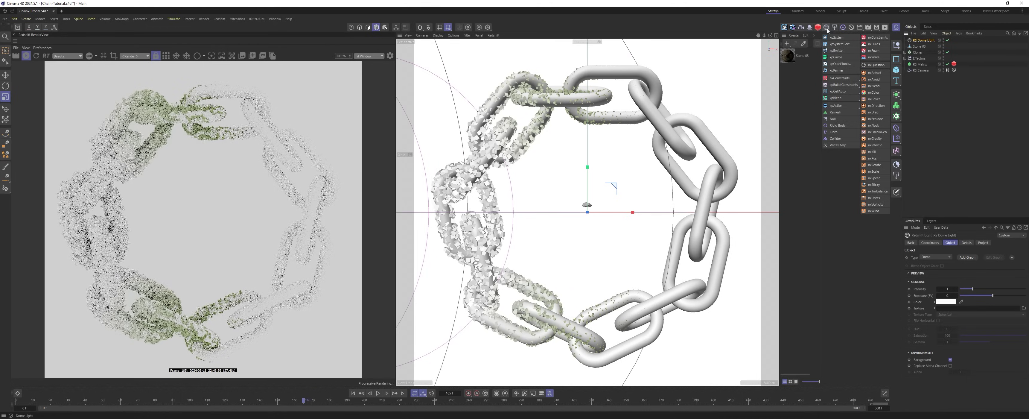
{"action": "left_click", "coordinate": [946, 302]}
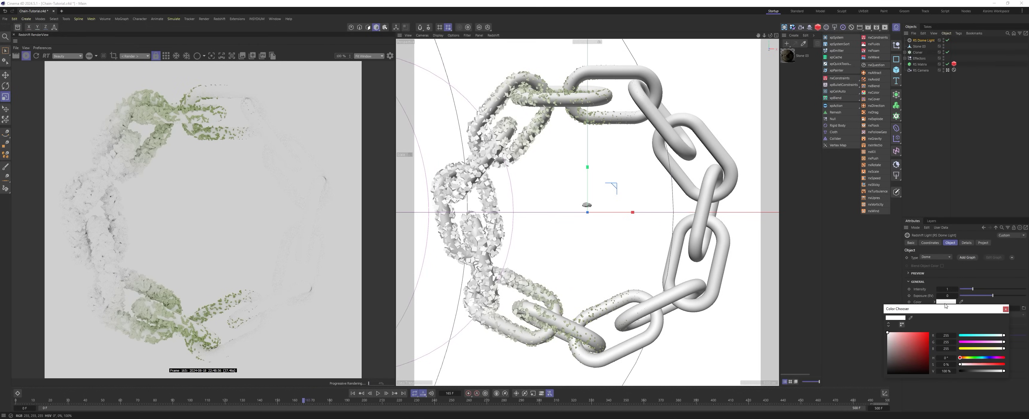
{"action": "left_click", "coordinate": [887, 355]}
{"action": "left_click_drag", "start_coordinate": [887, 356], "coordinate": [887, 352]}
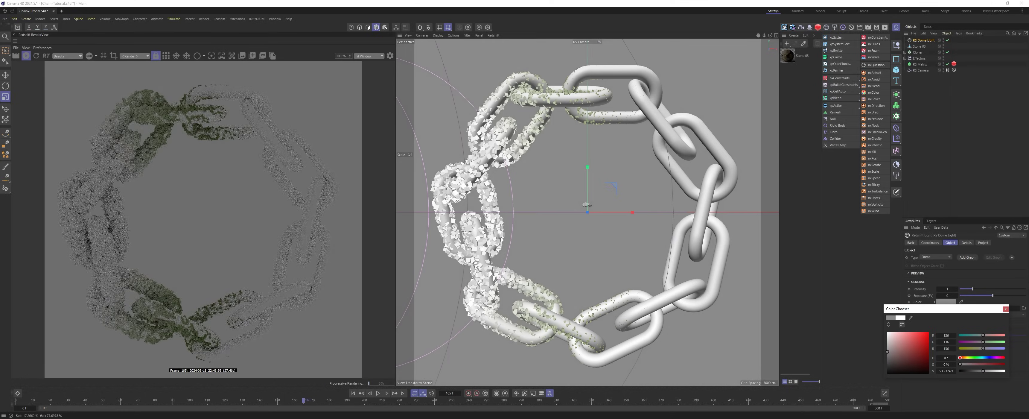
{"action": "left_click", "coordinate": [421, 77]}
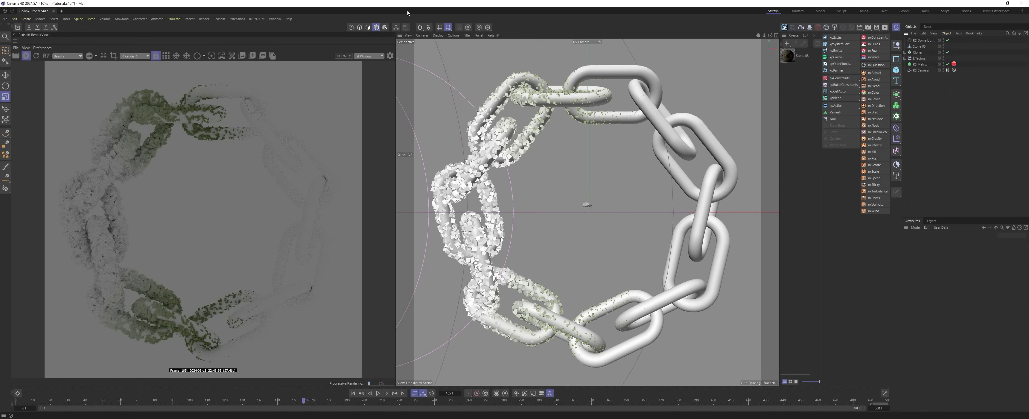
Add a Redshift area light with a target tag and set the Cloner as its target object.
{"action": "left_click", "coordinate": [834, 27]}
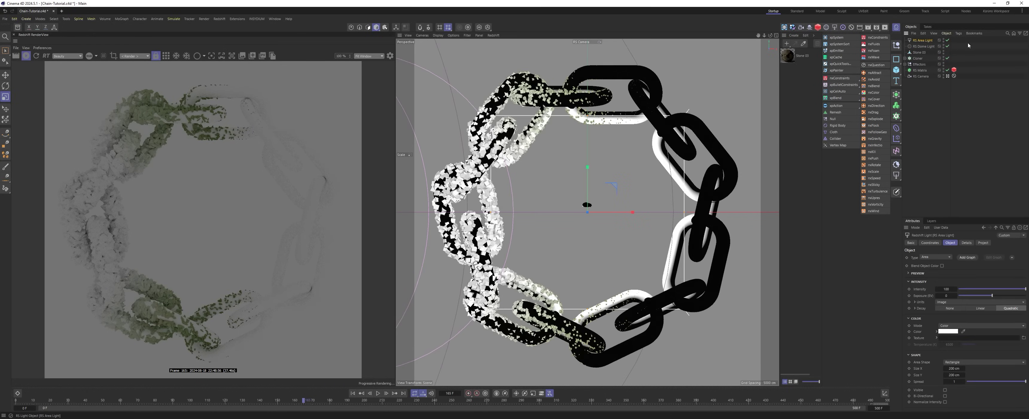
{"action": "left_click", "coordinate": [1011, 258]}
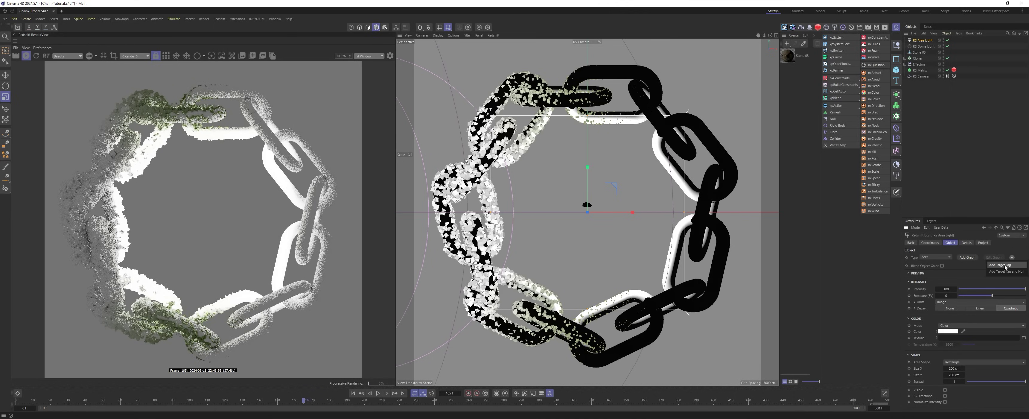
{"action": "left_click", "coordinate": [1007, 264]}
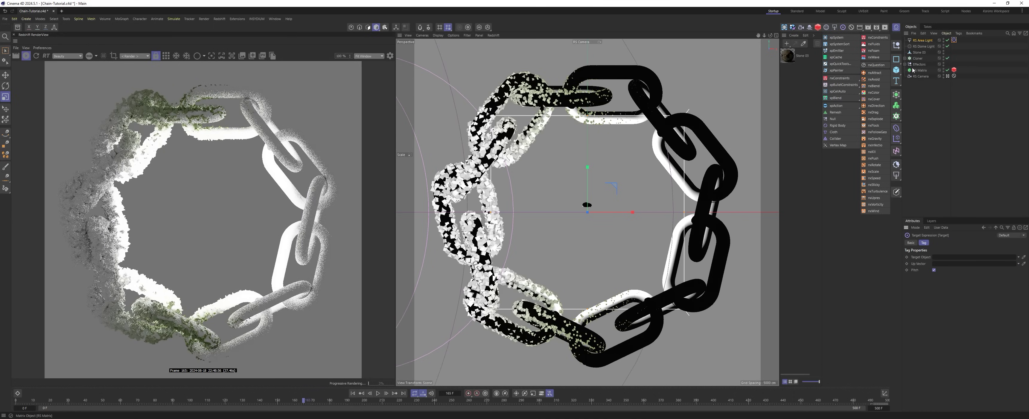
{"action": "left_click_drag", "start_coordinate": [918, 60], "coordinate": [951, 258]}
{"action": "left_click", "coordinate": [978, 124]}
Using the four-view layout, move the area light diagonally out to the camera's right side and raise it above the camera.
{"action": "middle_click", "coordinate": [650, 156]}
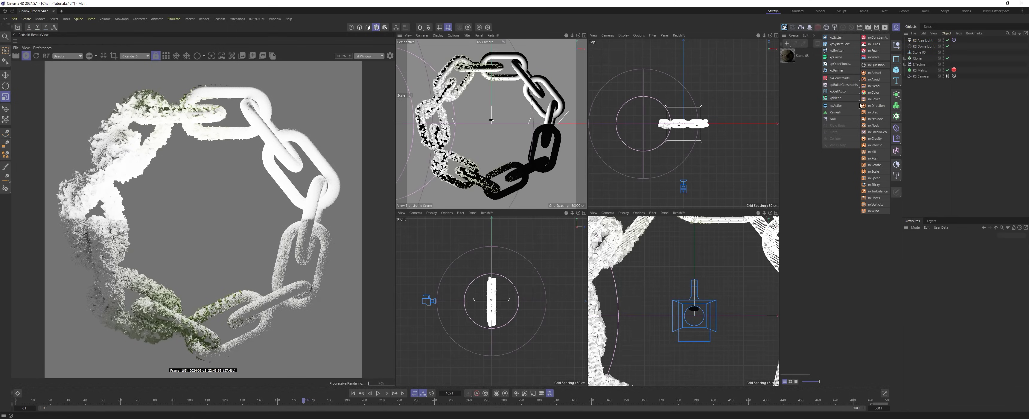
{"action": "left_click", "coordinate": [919, 40]}
{"action": "key", "text": "e"}
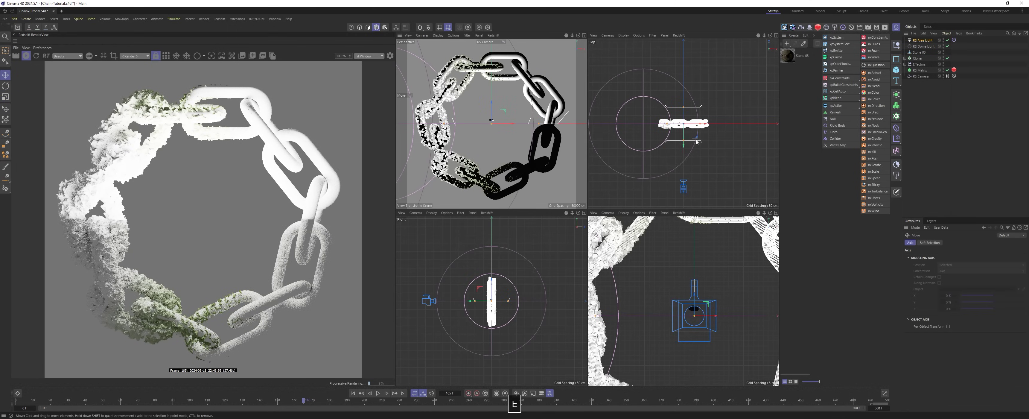
{"action": "left_click_drag", "start_coordinate": [697, 139], "coordinate": [752, 198]}
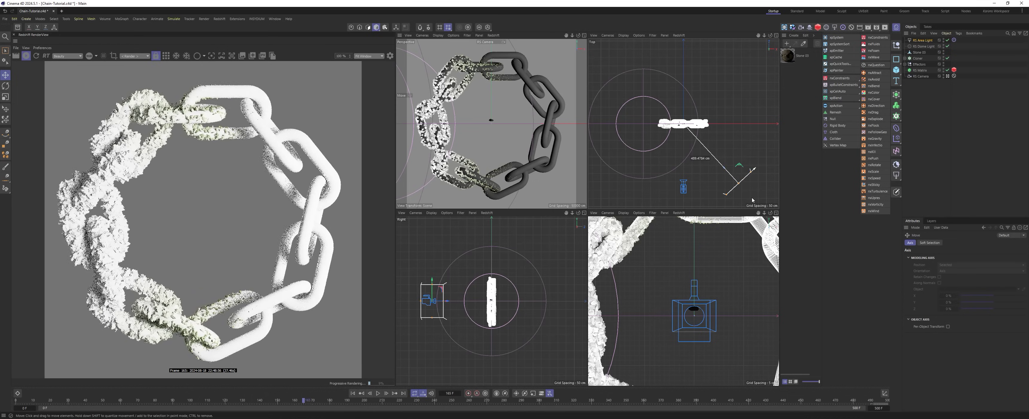
{"action": "left_click_drag", "start_coordinate": [444, 290], "coordinate": [436, 255]}
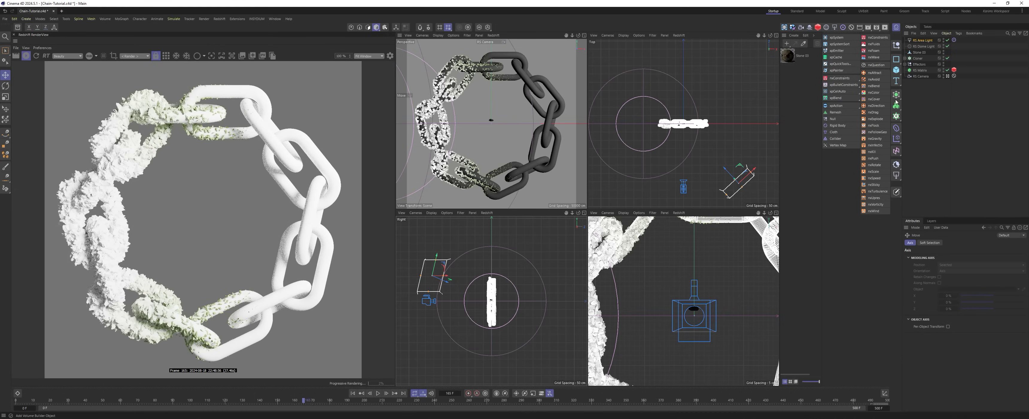
Add a plane and rotate it upright so that it faces the camera.
{"action": "left_click_drag", "start_coordinate": [894, 73], "coordinate": [919, 91]}
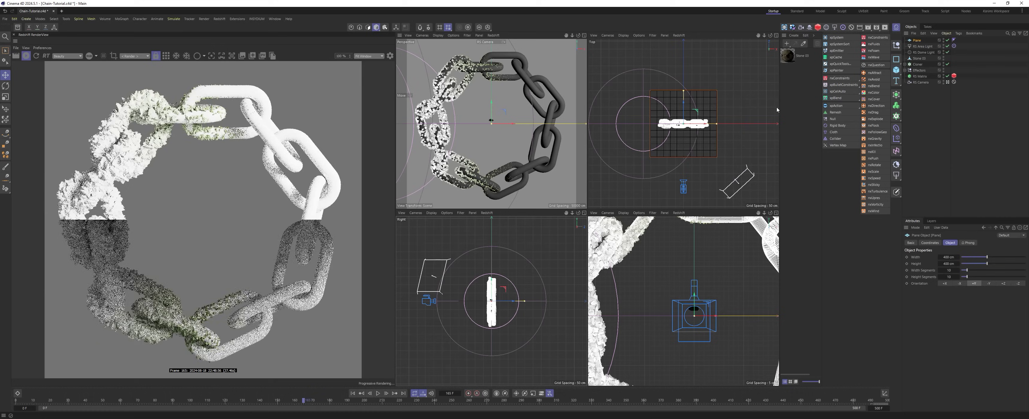
{"action": "key", "text": "r"}
{"action": "left_click_drag", "start_coordinate": [684, 128], "coordinate": [689, 180]}
{"action": "key", "text": "e"}
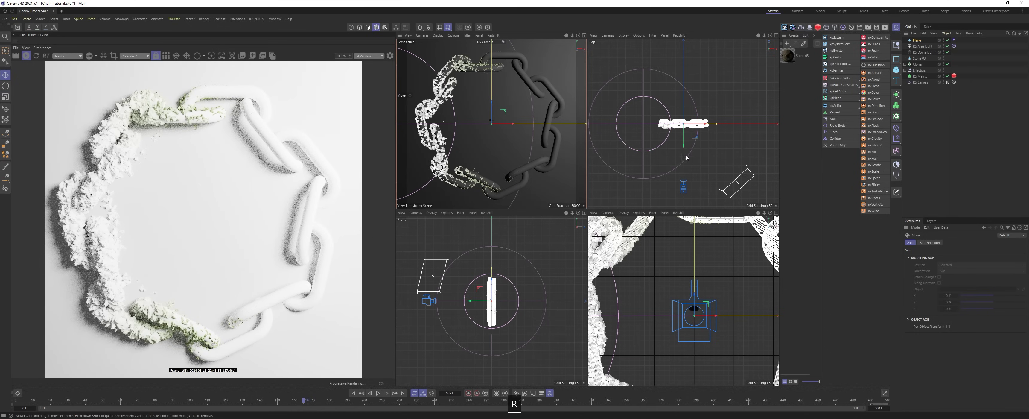
Move the plane back behind the chain ring and scale it up to about 1877 cm square so it fills the background.
{"action": "left_click_drag", "start_coordinate": [684, 148], "coordinate": [682, 98]}
{"action": "key", "text": "t"}
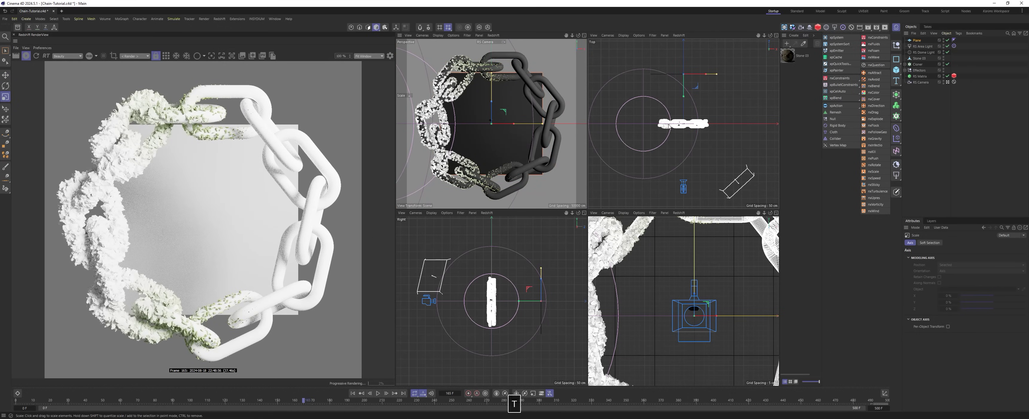
{"action": "left_click_drag", "start_coordinate": [675, 135], "coordinate": [649, 178]}
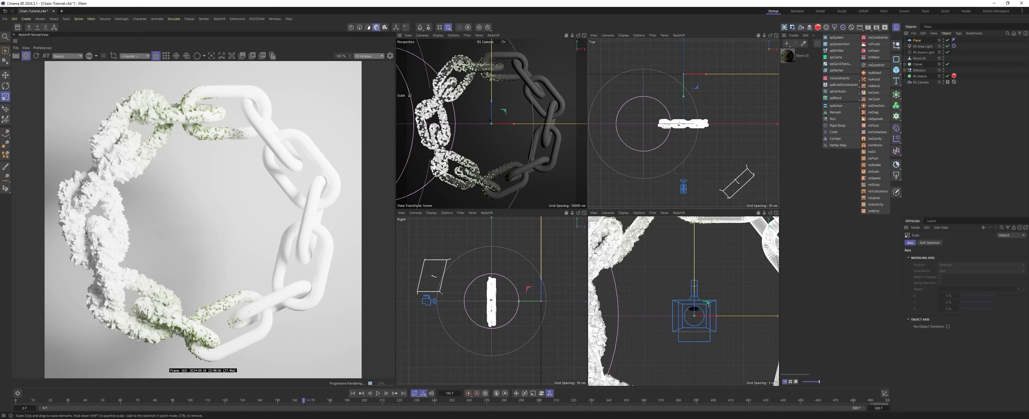
{"action": "left_click", "coordinate": [937, 41]}
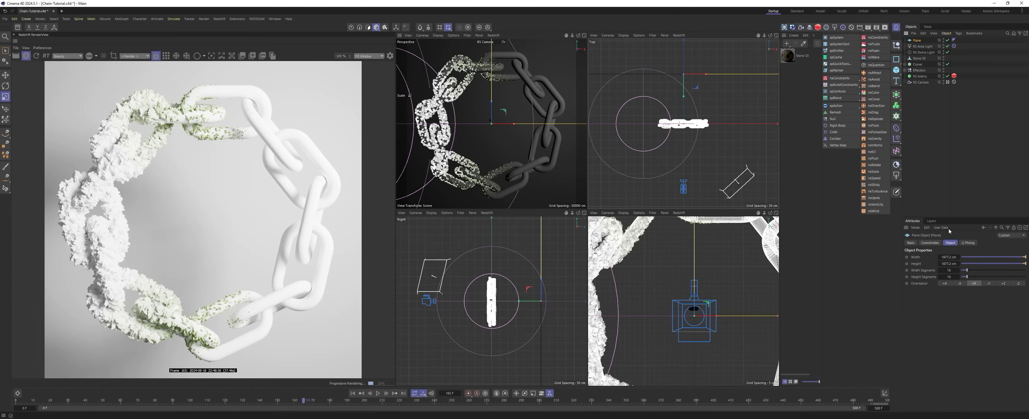
{"action": "left_click", "coordinate": [930, 120]}
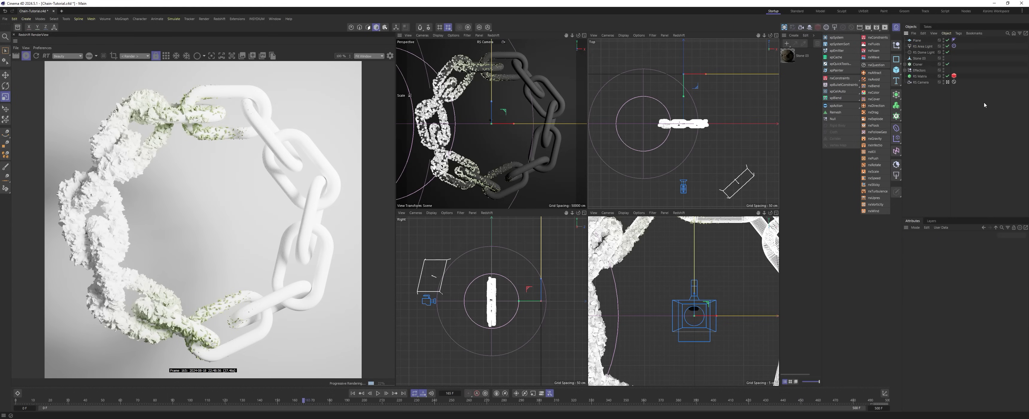
Set the Redshift area light's intensity to 40.
{"action": "left_click", "coordinate": [918, 46]}
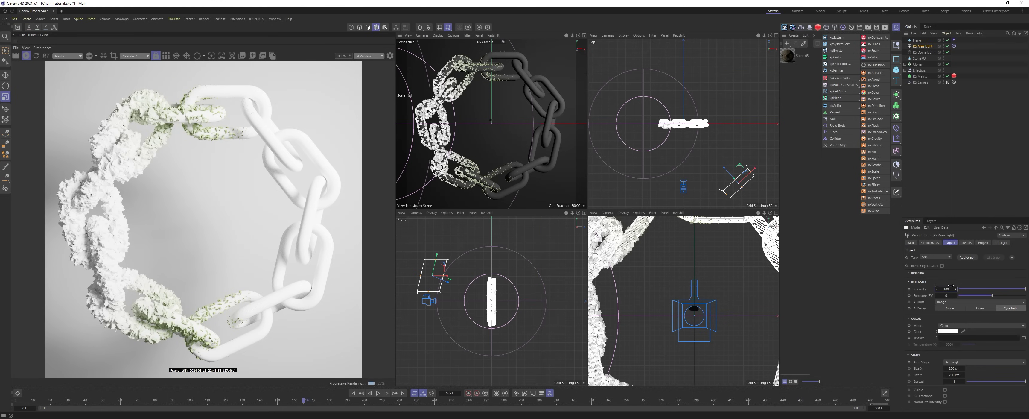
{"action": "key", "text": "0"}
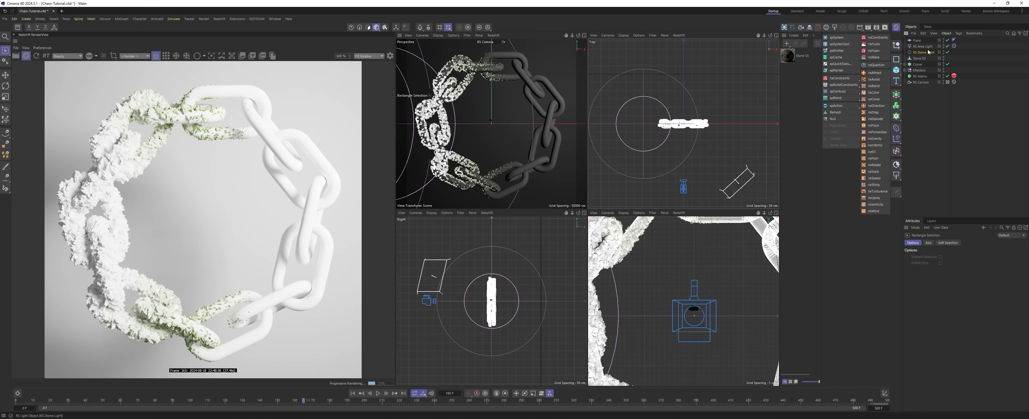
{"action": "left_click", "coordinate": [926, 46]}
{"action": "left_click", "coordinate": [946, 289]}
{"action": "type", "text": "4"}
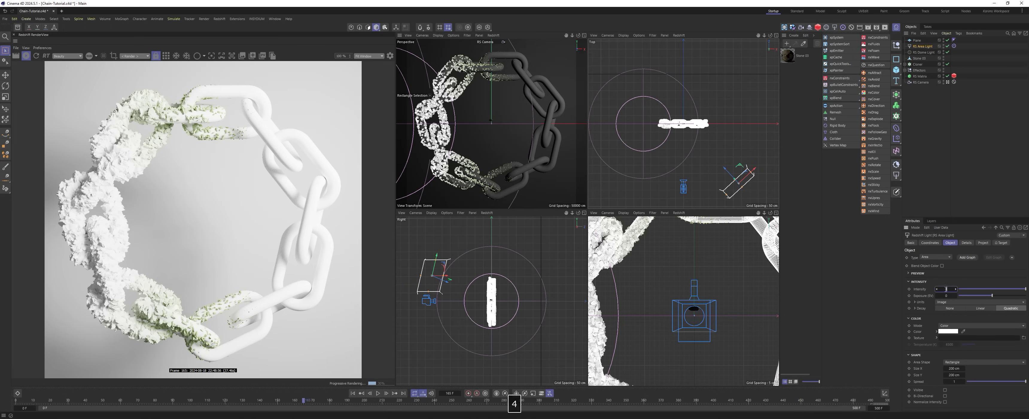
{"action": "type", "text": "0"}
{"action": "key", "text": "Return"}
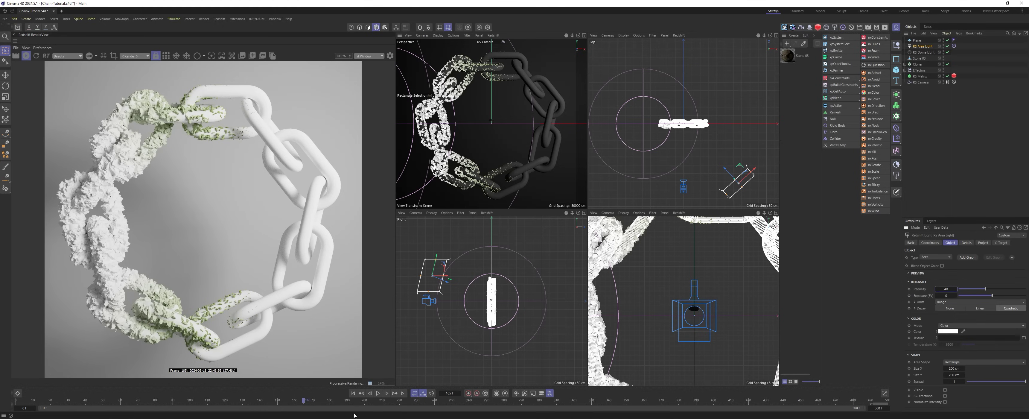
Switch to Greyscalegorilla Studio and copy the dark streaked Lines gobo texture from Favorites for use in the scene.
{"action": "mouse_move", "coordinate": [299, 416]}
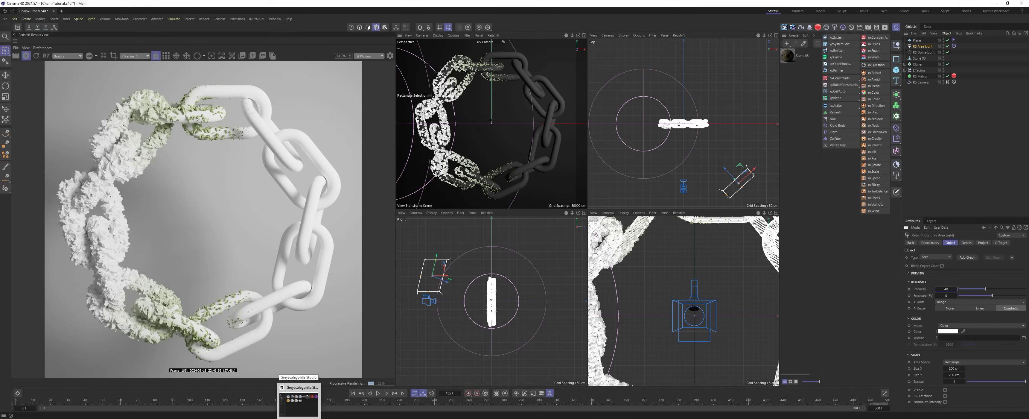
{"action": "left_click", "coordinate": [299, 404]}
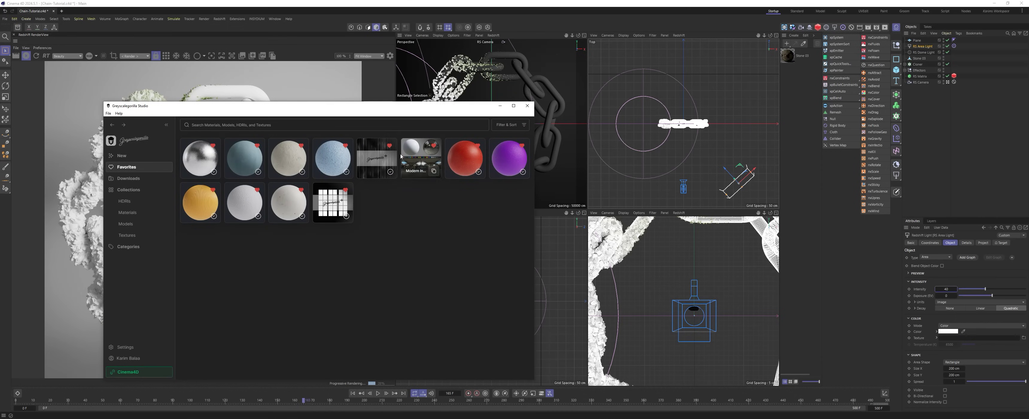
{"action": "left_click", "coordinate": [389, 171]}
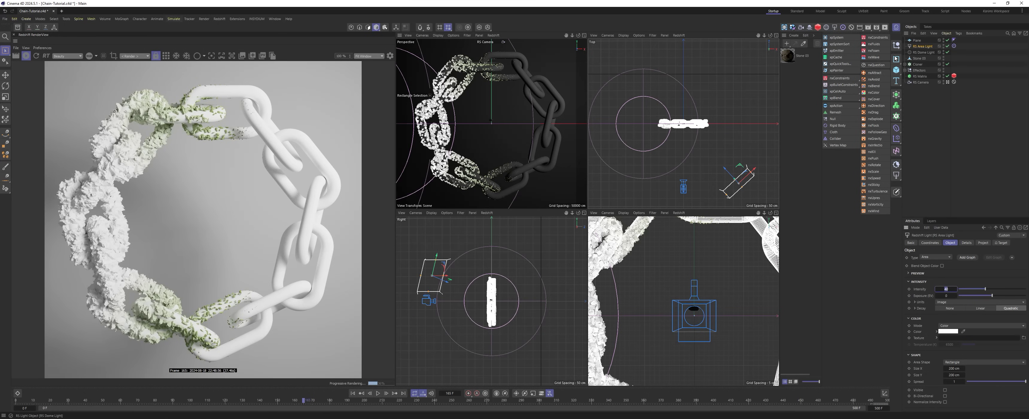
{"action": "left_click", "coordinate": [926, 151]}
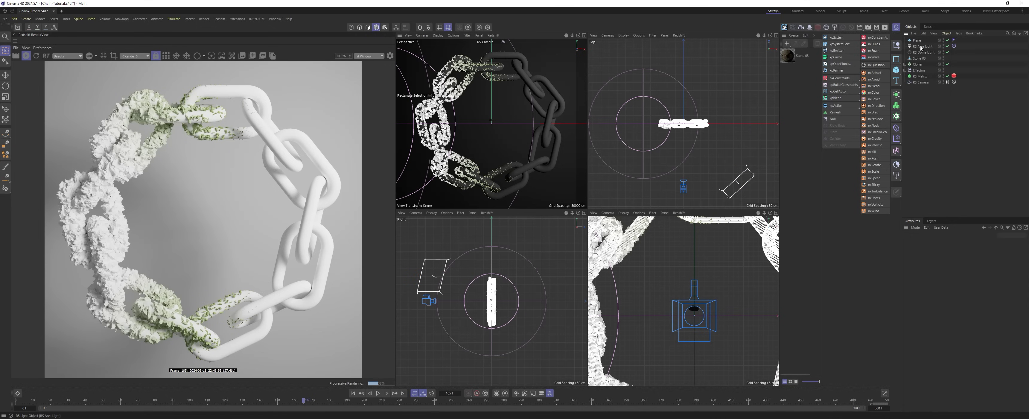
Duplicate the area light, change the copy's type to Spot and paste the Lines gobo file path as its texture.
{"action": "left_click_drag", "start_coordinate": [923, 47], "coordinate": [924, 43], "text": "ctrl"}
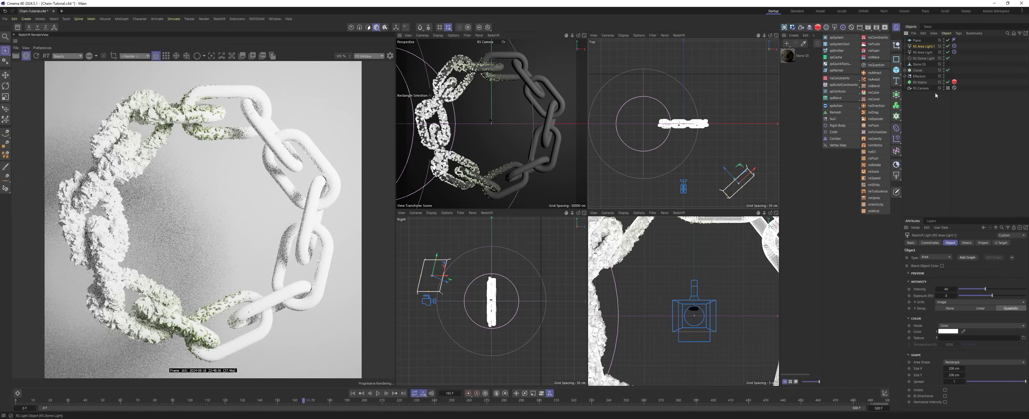
{"action": "left_click", "coordinate": [937, 257]}
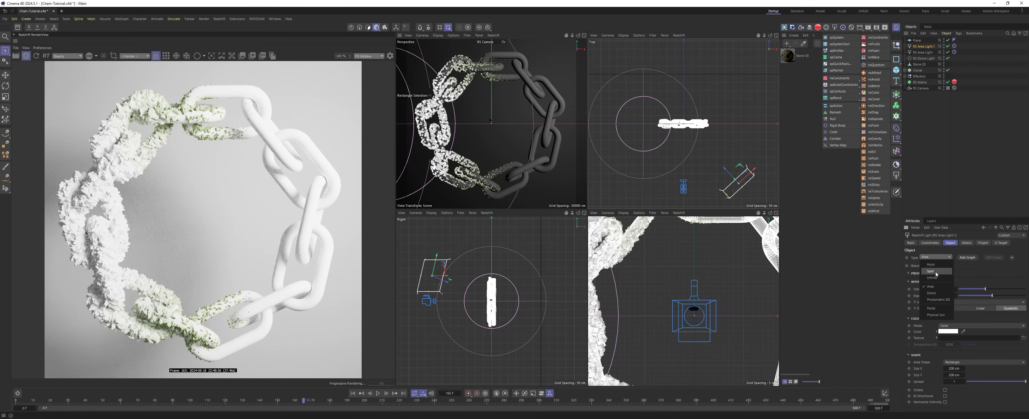
{"action": "left_click", "coordinate": [936, 271]}
{"action": "left_click", "coordinate": [952, 338]}
{"action": "key", "text": "ctrl+v"}
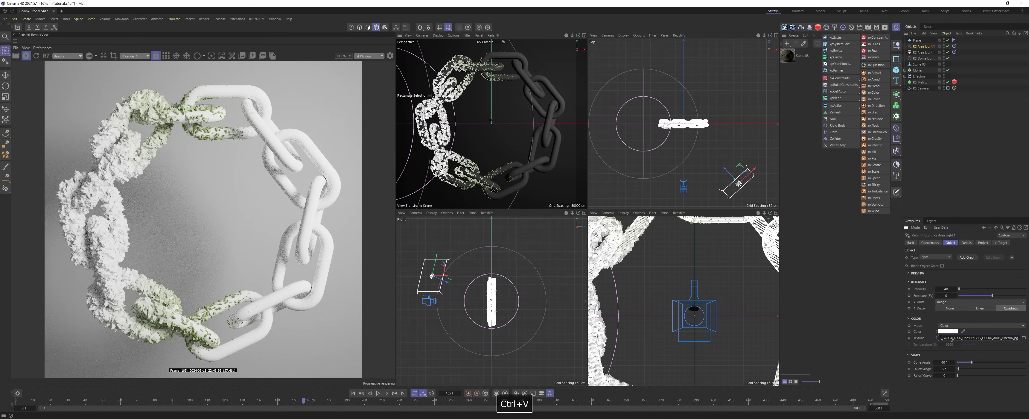
{"action": "left_click", "coordinate": [985, 283]}
Disable the original area light and the dome light to isolate the spot light.
{"action": "left_click", "coordinate": [947, 289]}
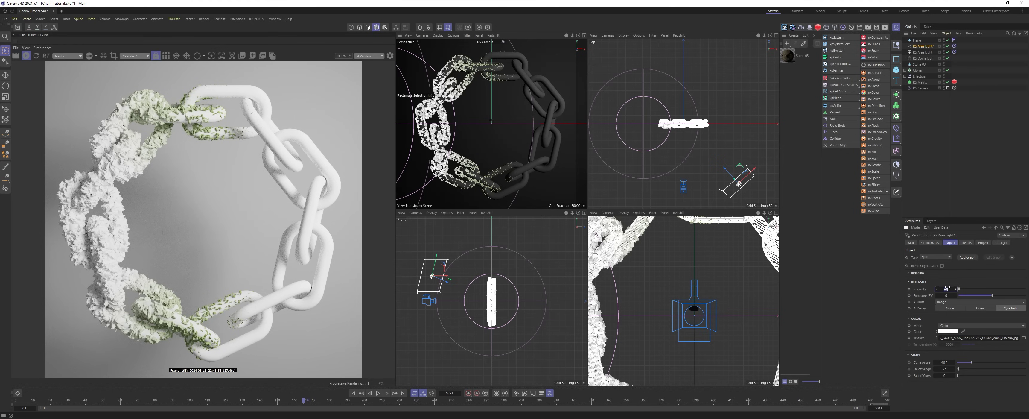
{"action": "left_click", "coordinate": [947, 52]}
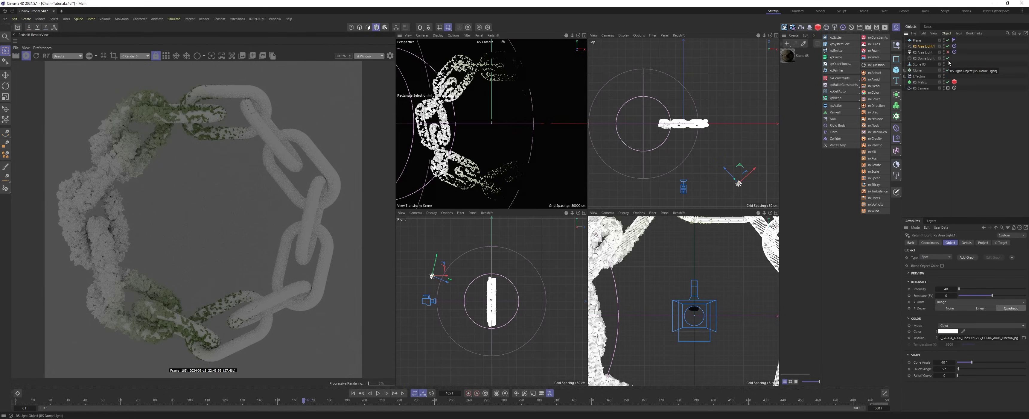
{"action": "left_click", "coordinate": [948, 59]}
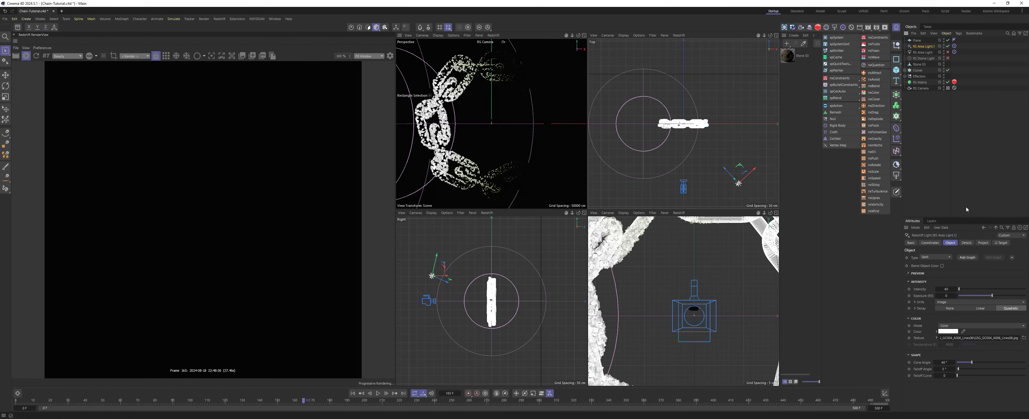
Try much stronger intensities of 400000 and 500000 on the gobo spot light.
{"action": "left_click_drag", "start_coordinate": [953, 289], "coordinate": [1019, 293]}
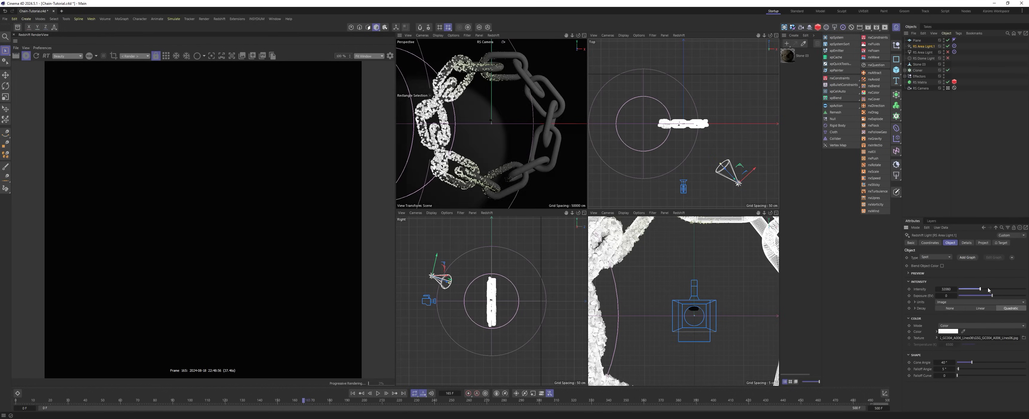
{"action": "double_click", "coordinate": [946, 288]}
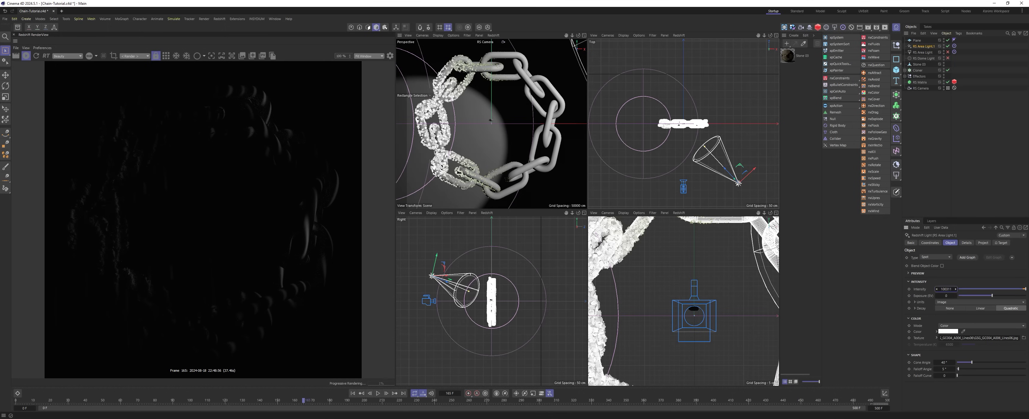
{"action": "key", "text": "Left"}
{"action": "key", "text": "shift+Right"}
{"action": "type", "text": "4"}
{"action": "key", "text": "Return"}
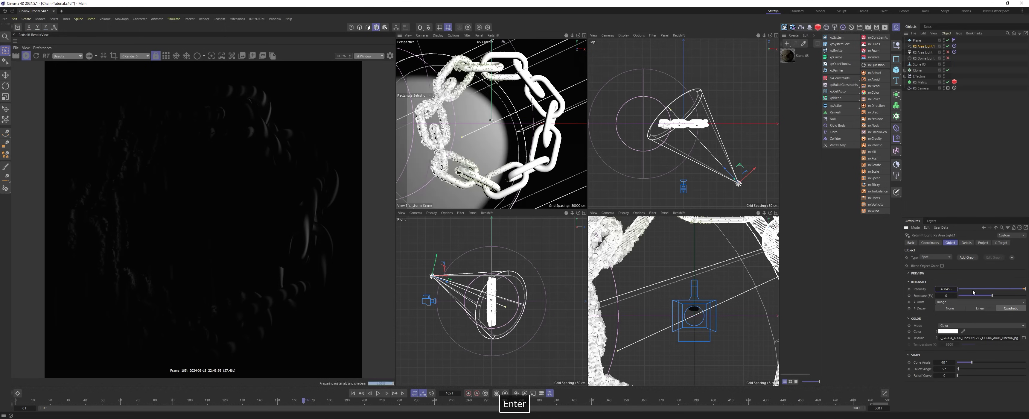
{"action": "double_click", "coordinate": [949, 289]}
{"action": "key", "text": "Left"}
{"action": "key", "text": "shift+Right"}
{"action": "type", "text": "5"}
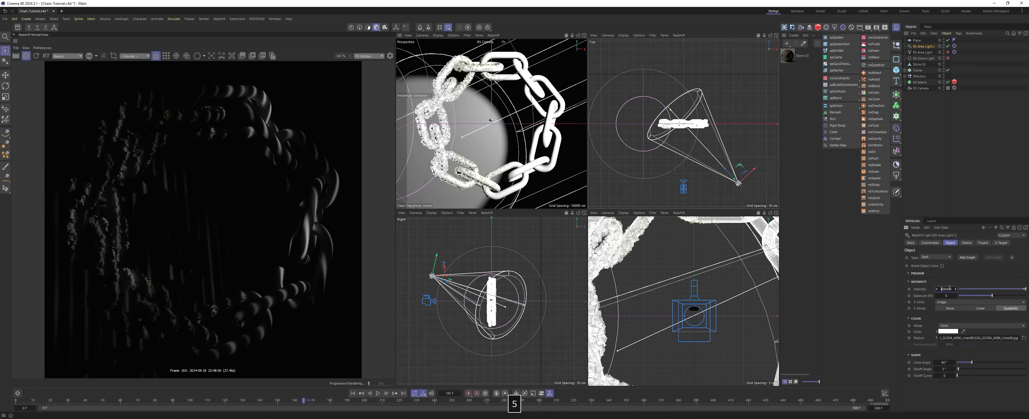
{"action": "key", "text": "Return"}
Set the gobo spot light's intensity to 800000.
{"action": "double_click", "coordinate": [949, 288]}
{"action": "left_click", "coordinate": [943, 289]}
{"action": "key", "text": "shift+Left"}
{"action": "type", "text": "8"}
{"action": "key", "text": "Return"}
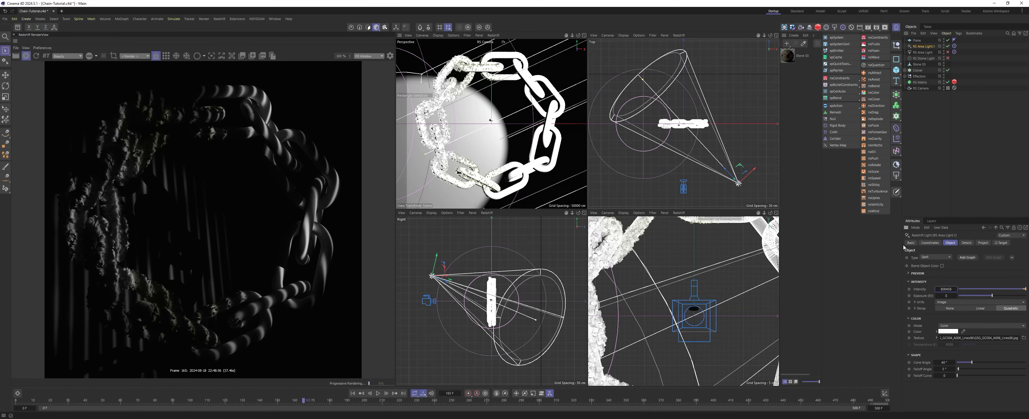
Re-enable the area light and the dome light, and set the dome light's intensity to 0.4.
{"action": "left_click", "coordinate": [948, 53]}
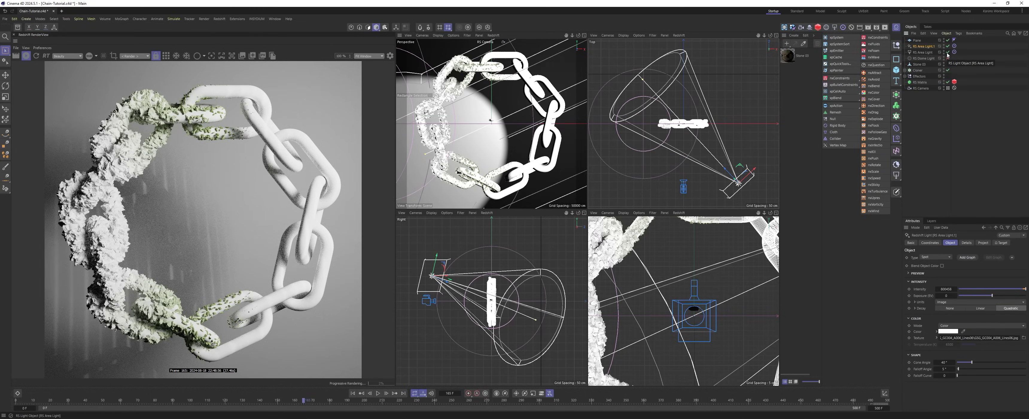
{"action": "left_click", "coordinate": [948, 59]}
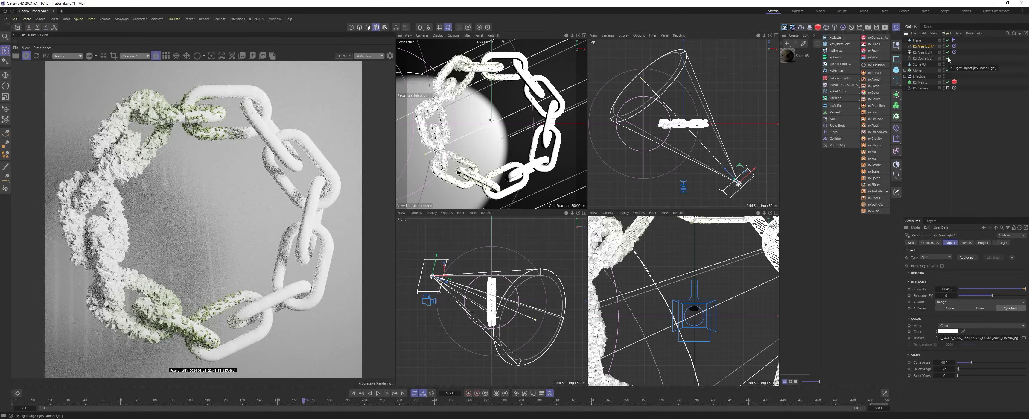
{"action": "left_click", "coordinate": [923, 58]}
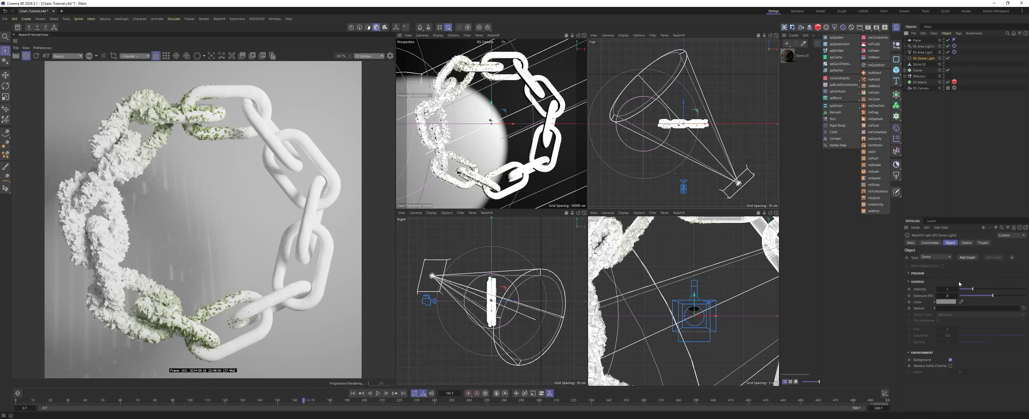
{"action": "left_click", "coordinate": [951, 288]}
{"action": "type", "text": "40"}
{"action": "key", "text": "BackSpace"}
{"action": "key", "text": "BackSpace"}
{"action": "type", "text": ".4"}
{"action": "key", "text": "Return"}
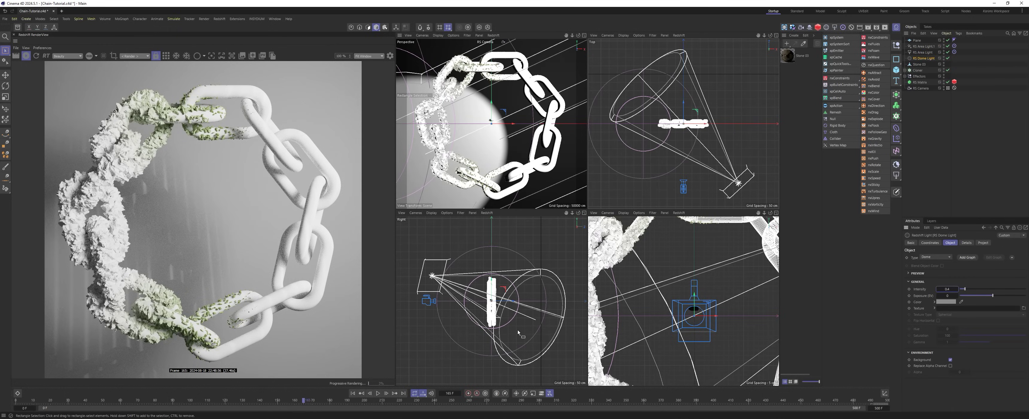
{"action": "left_click", "coordinate": [1002, 83]}
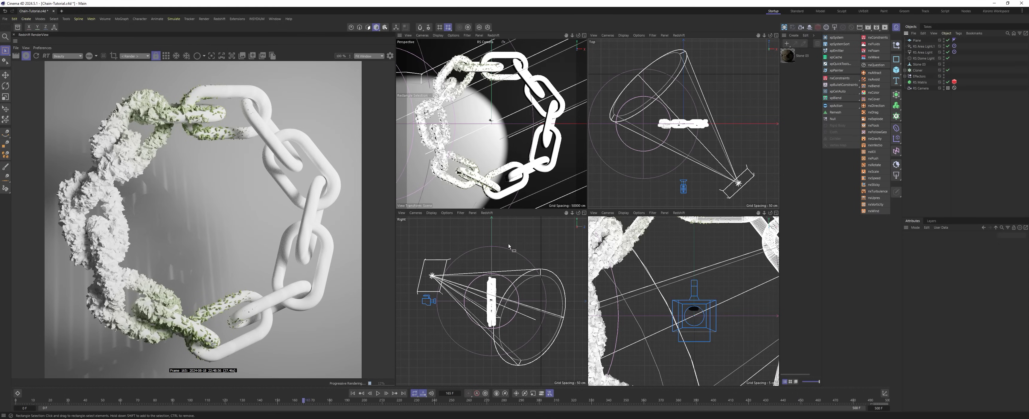
Import the Aluminum Damaged material from Greyscalegorilla Studio and apply it to the Cloner of chain links.
{"action": "left_click", "coordinate": [315, 418]}
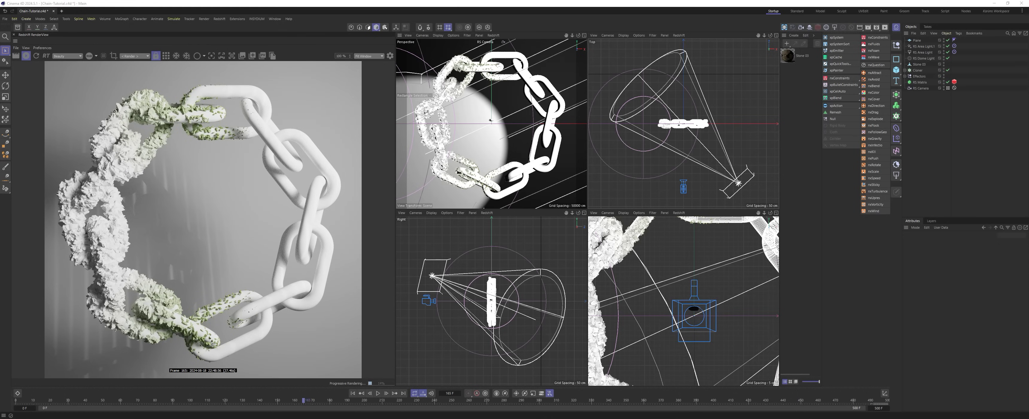
{"action": "left_click", "coordinate": [212, 172]}
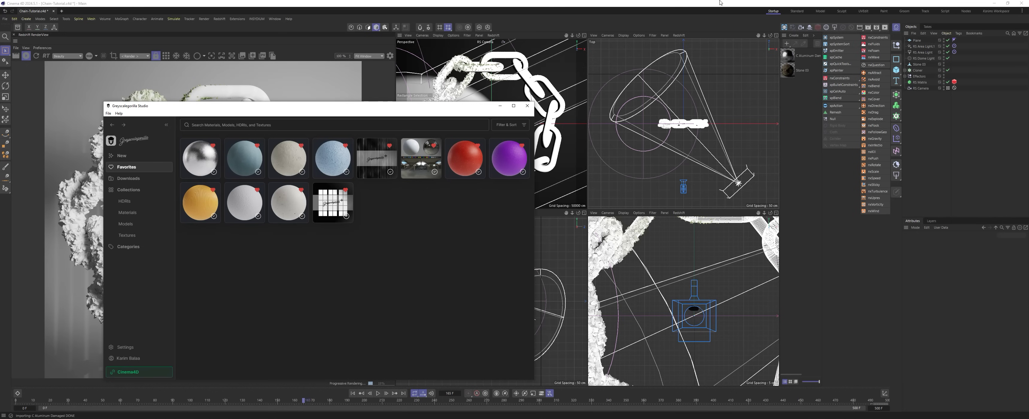
{"action": "left_click", "coordinate": [762, 6]}
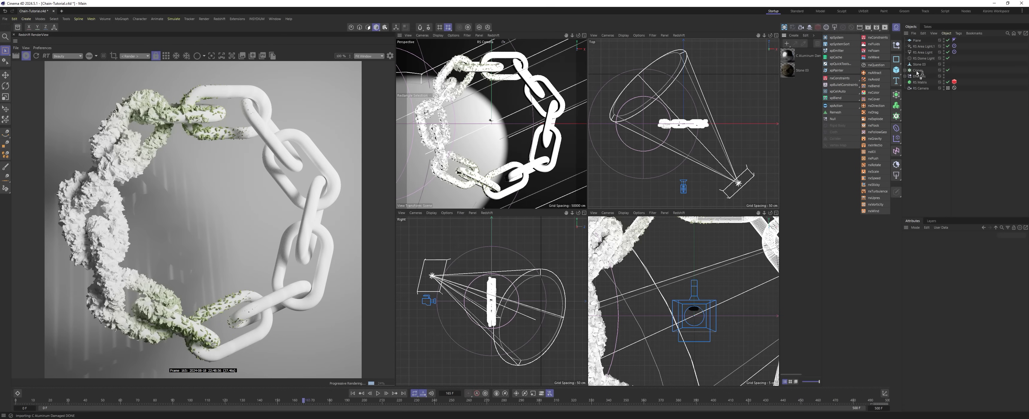
{"action": "left_click_drag", "start_coordinate": [917, 73], "coordinate": [916, 70]}
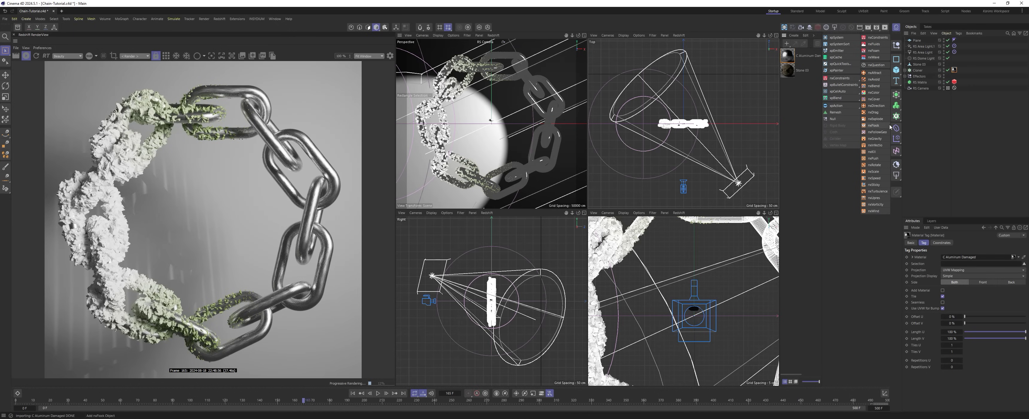
Scale down the stone polygon object that is scattered over the chain.
{"action": "left_click", "coordinate": [920, 64]}
{"action": "key", "text": "t"}
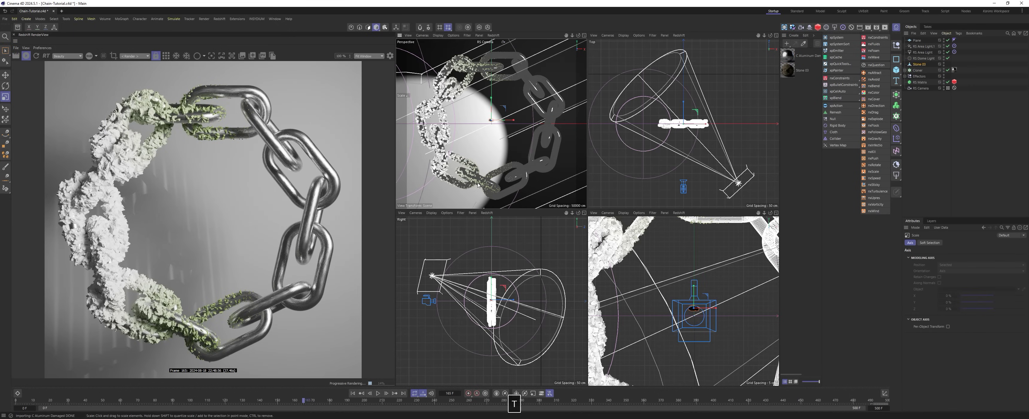
{"action": "left_click_drag", "start_coordinate": [526, 147], "coordinate": [498, 174]}
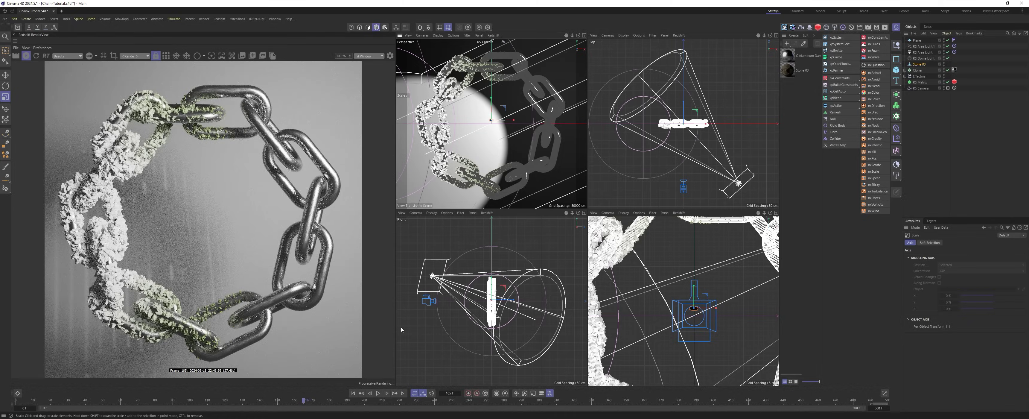
{"action": "left_click_drag", "start_coordinate": [522, 175], "coordinate": [501, 184]}
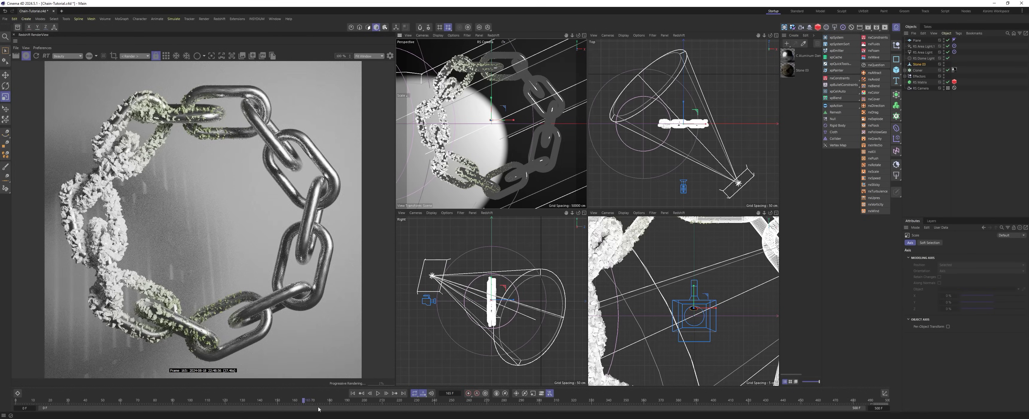
Import the Crater Foam Blue material from the Greyscalegorilla Studio favorites and apply it to the stone object.
{"action": "key", "text": "alt+Tab"}
{"action": "left_click", "coordinate": [346, 172]}
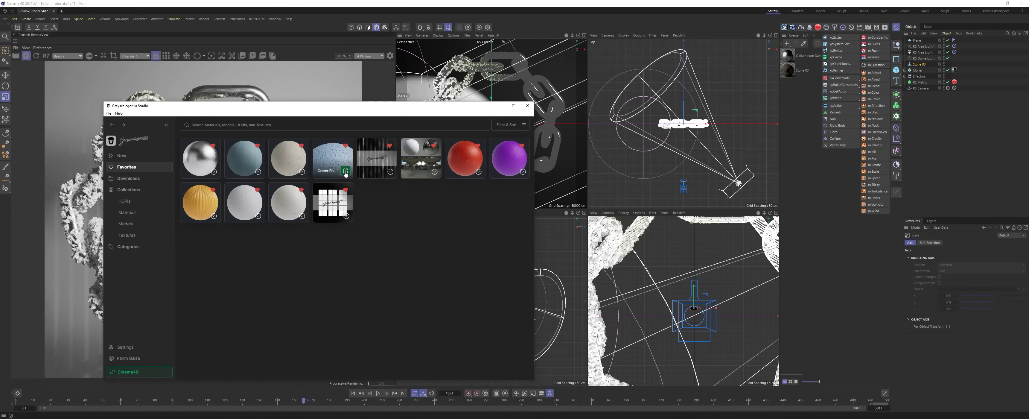
{"action": "left_click", "coordinate": [555, 8]}
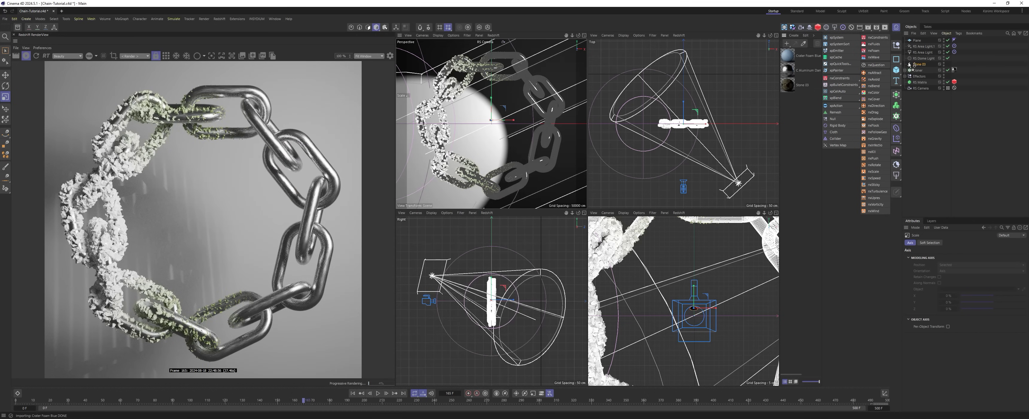
{"action": "left_click_drag", "start_coordinate": [921, 67], "coordinate": [919, 66]}
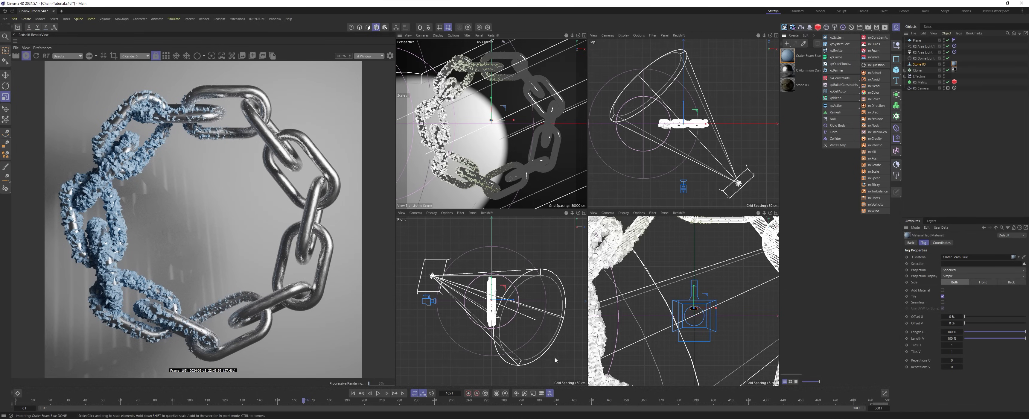
Play the animation from the first frame to review the blue stones growing over the metal chain.
{"action": "left_click", "coordinate": [353, 393]}
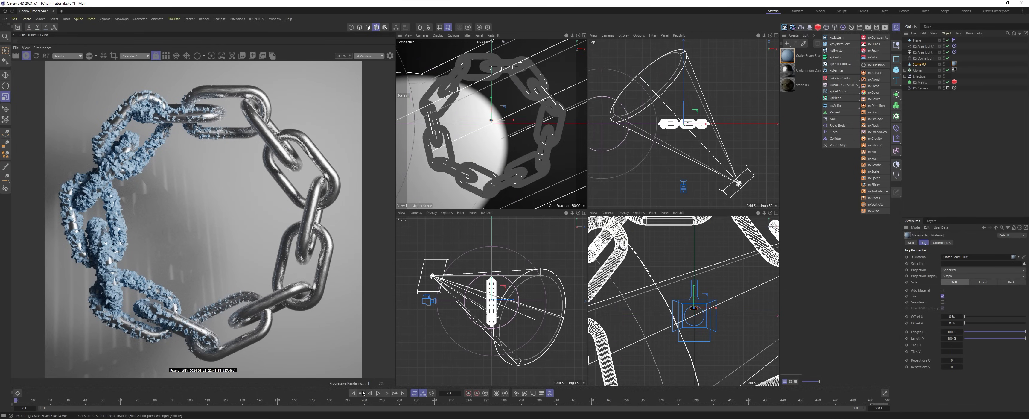
{"action": "left_click", "coordinate": [378, 393]}
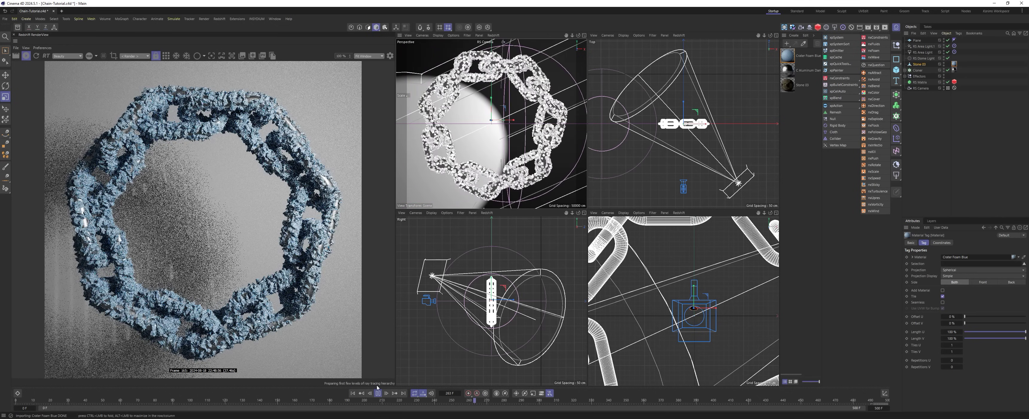
{"action": "left_click", "coordinate": [378, 393]}
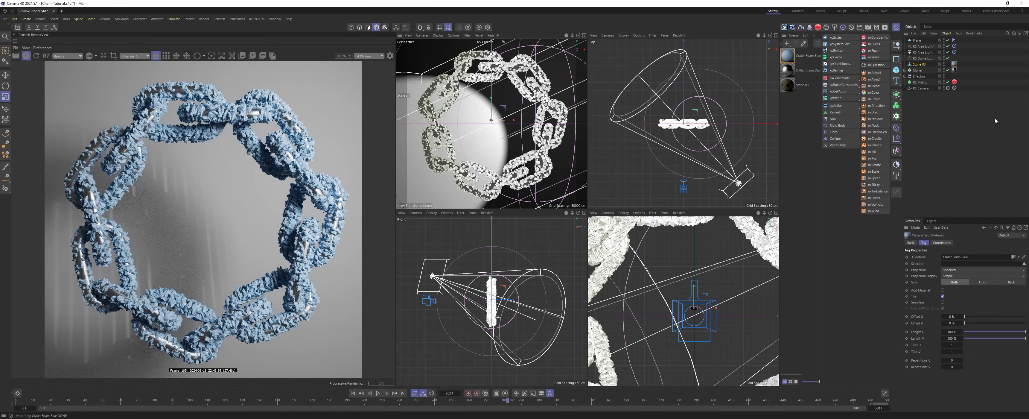
In the RS Matrix's Redshift Object tag, try a particle scale multiplier of 0.7 and settle on 0.8.
{"action": "left_click", "coordinate": [983, 126]}
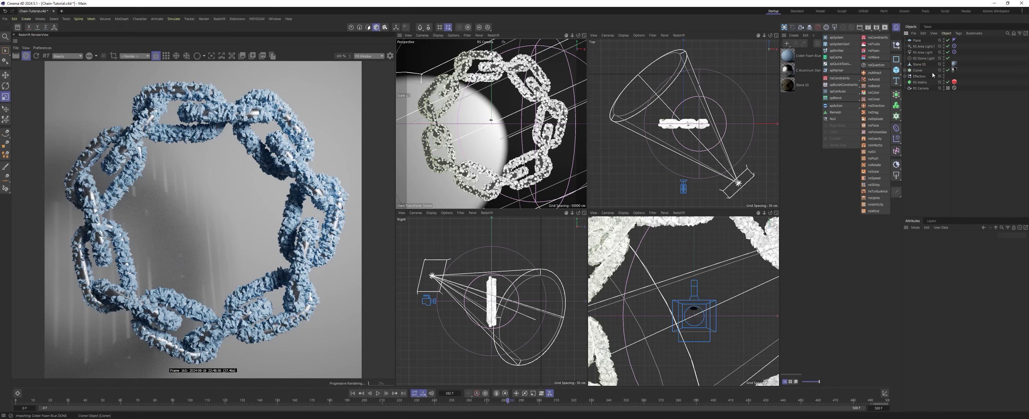
{"action": "left_click", "coordinate": [918, 82]}
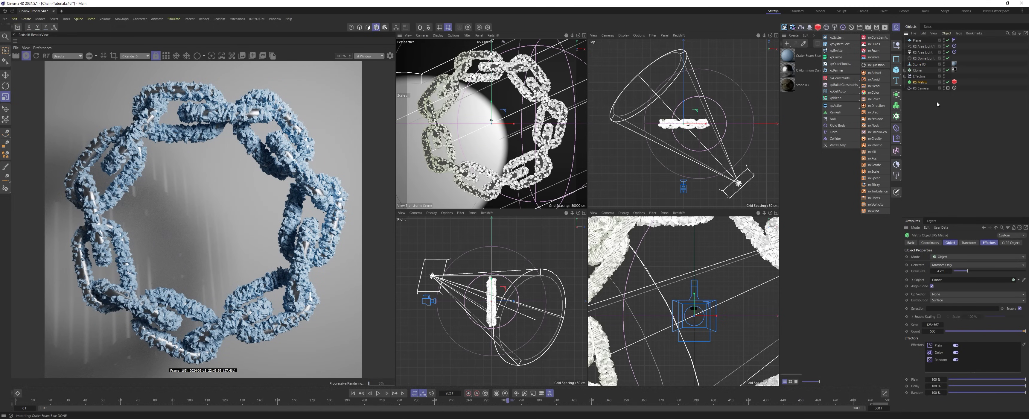
{"action": "left_click", "coordinate": [961, 91]}
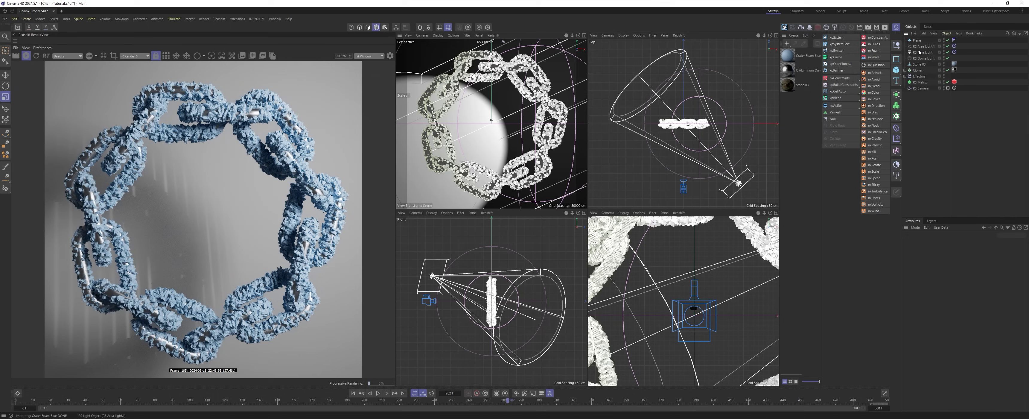
{"action": "left_click", "coordinate": [920, 64]}
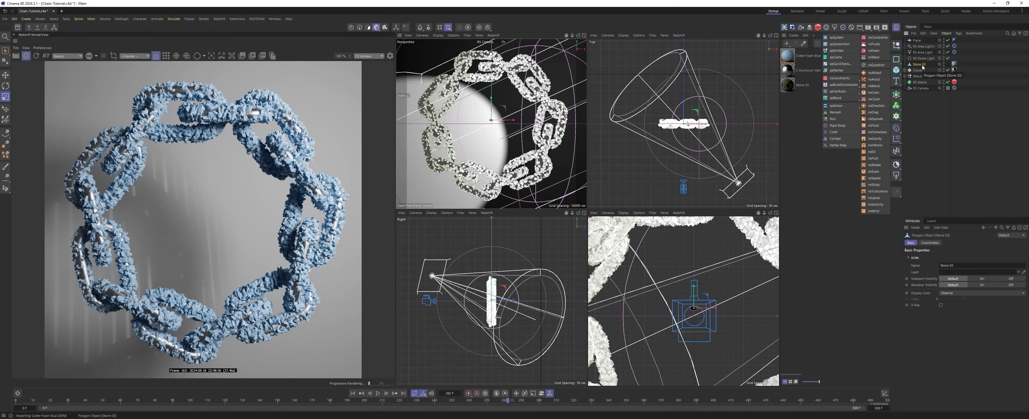
{"action": "left_click", "coordinate": [954, 83]}
{"action": "left_click", "coordinate": [954, 83]}
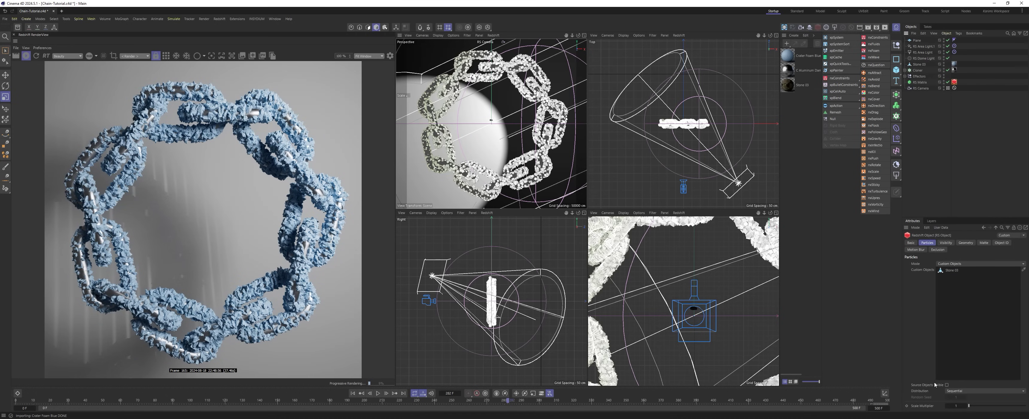
{"action": "type", "text": ".7"}
{"action": "key", "text": "Return"}
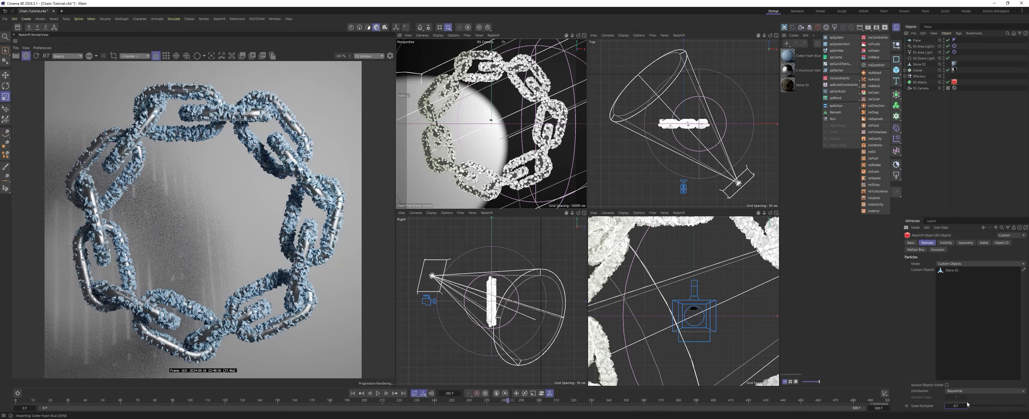
{"action": "double_click", "coordinate": [956, 405]}
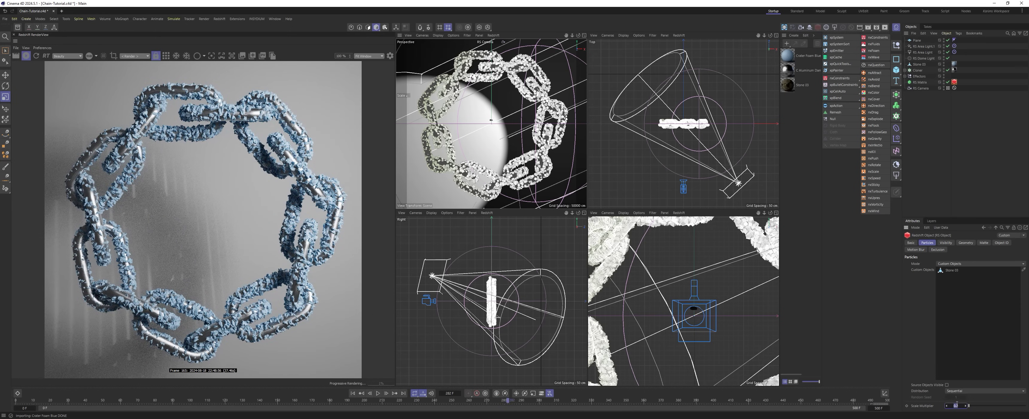
{"action": "type", "text": "8"}
{"action": "key", "text": "Return"}
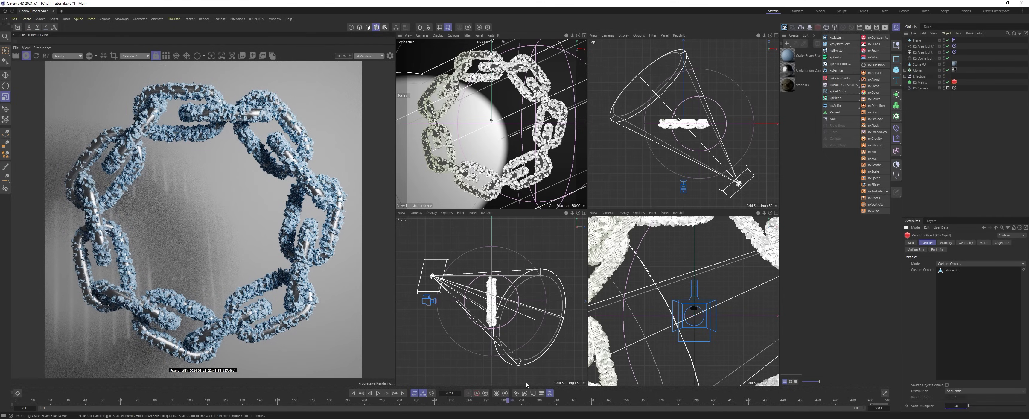
Play the animation to review the resized stones and return to the first frame.
{"action": "left_click", "coordinate": [378, 393]}
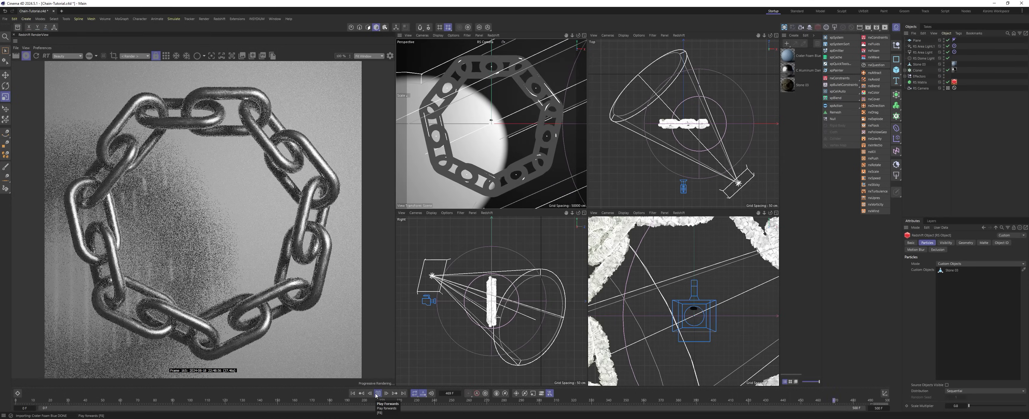
{"action": "left_click", "coordinate": [377, 393]}
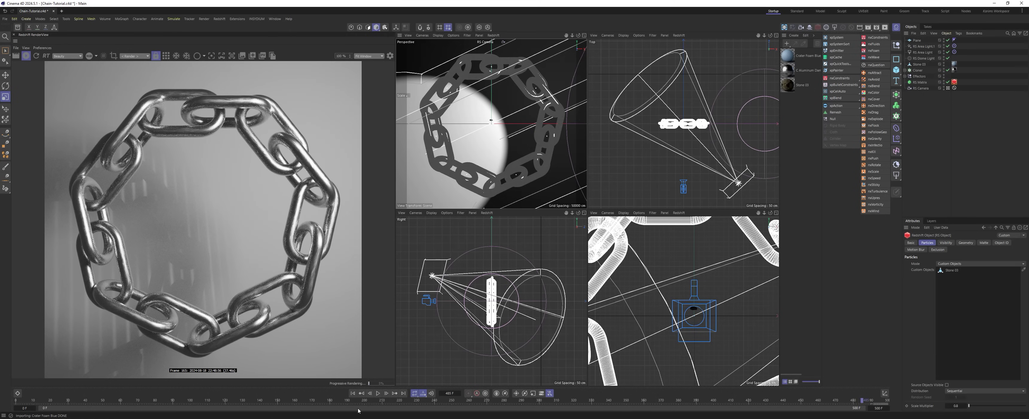
{"action": "left_click", "coordinate": [353, 393]}
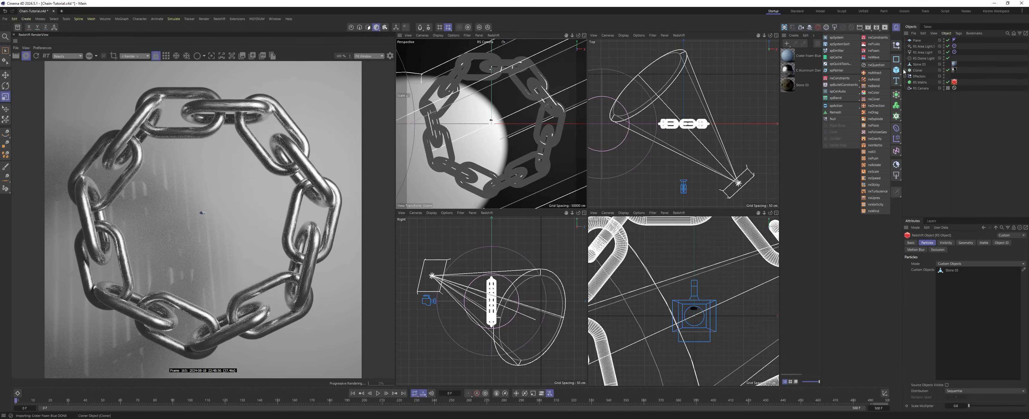
Duplicate the Spherical Field inside the Effectors group and change the copy's type to Linear Field.
{"action": "left_click", "coordinate": [918, 77]}
{"action": "left_click", "coordinate": [924, 82]}
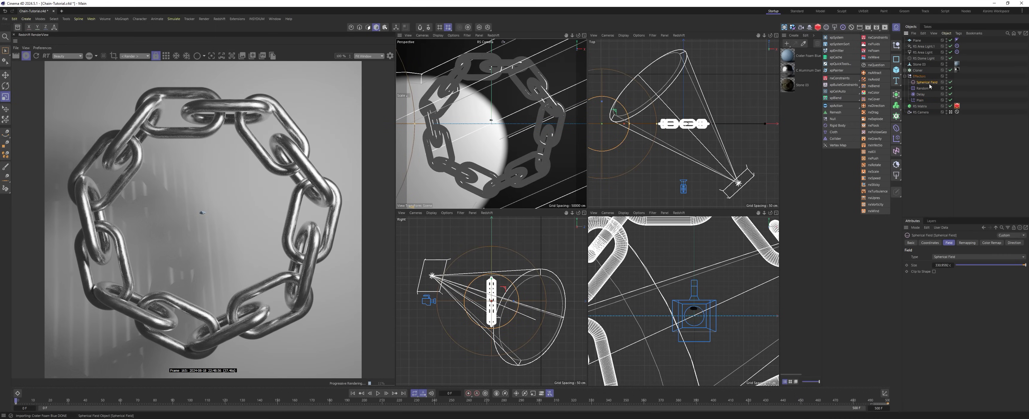
{"action": "left_click_drag", "start_coordinate": [925, 83], "coordinate": [926, 79], "text": "ctrl"}
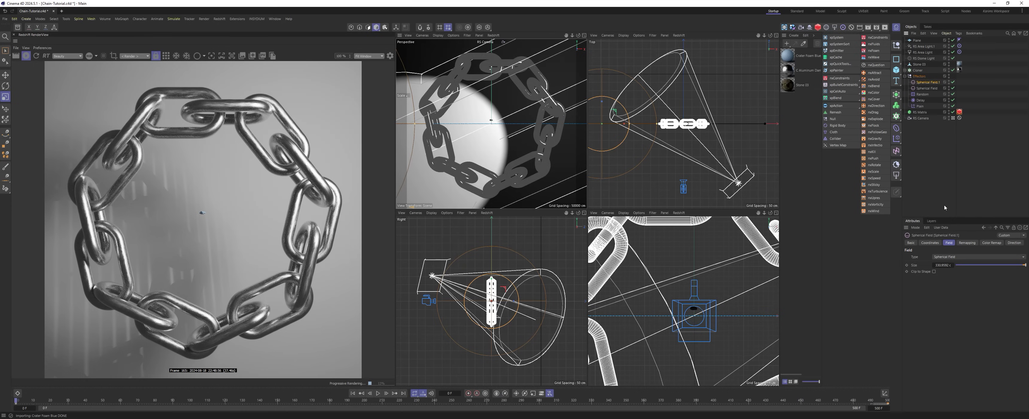
{"action": "left_click", "coordinate": [953, 258]}
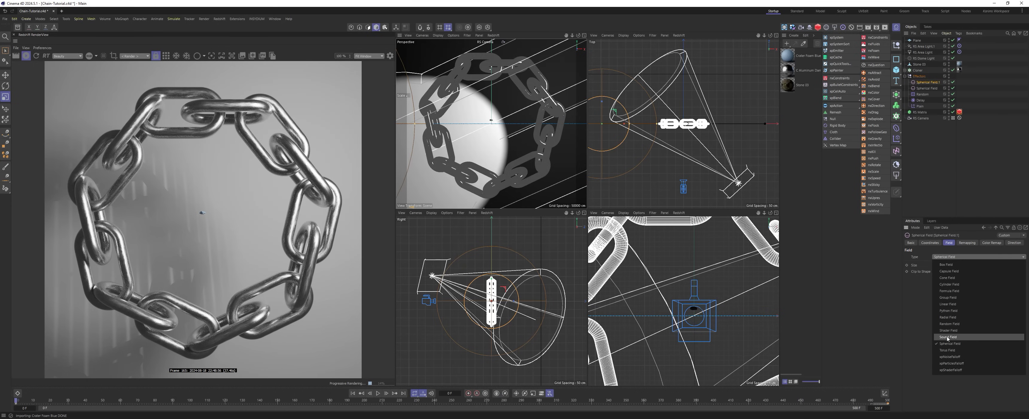
{"action": "left_click", "coordinate": [955, 304]}
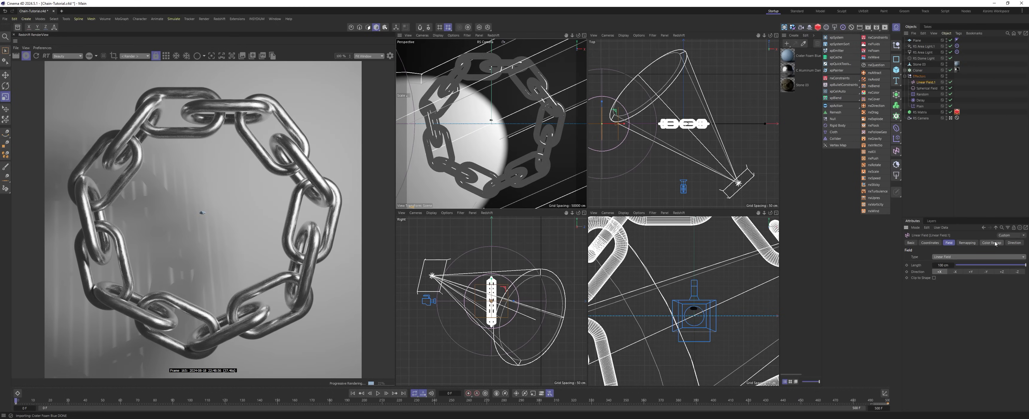
Play the animation in the maximized top view with the Spherical Field disabled and re-enabled, and return to the first frame.
{"action": "middle_click", "coordinate": [640, 124]}
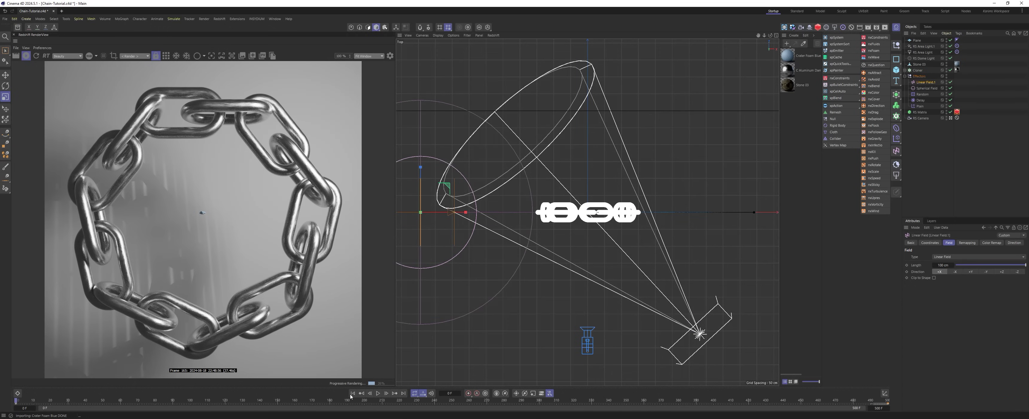
{"action": "left_click", "coordinate": [377, 394]}
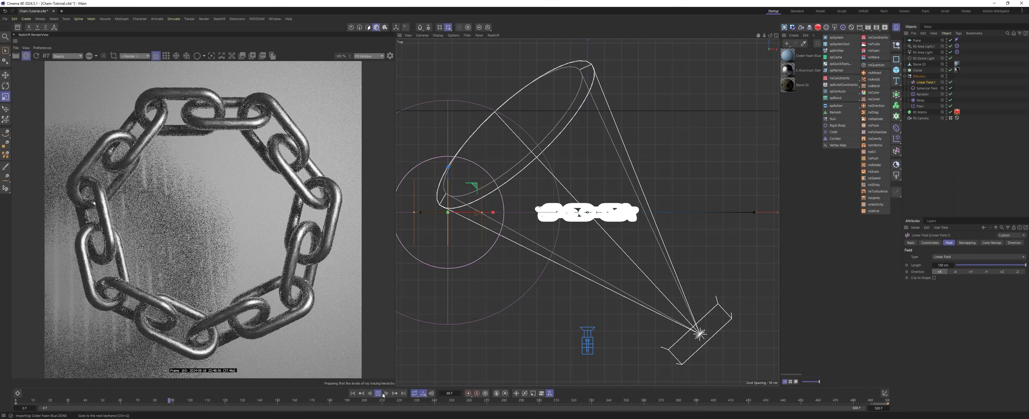
{"action": "key", "text": "F8"}
{"action": "left_click", "coordinate": [950, 88]}
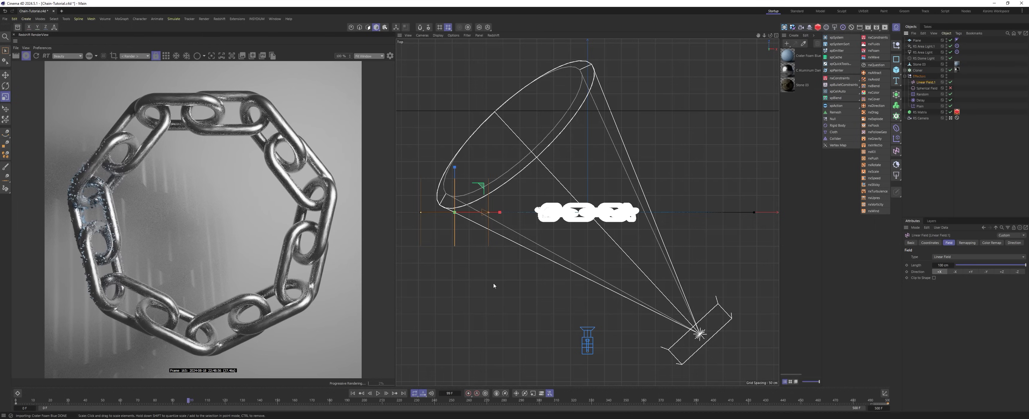
{"action": "left_click", "coordinate": [377, 393]}
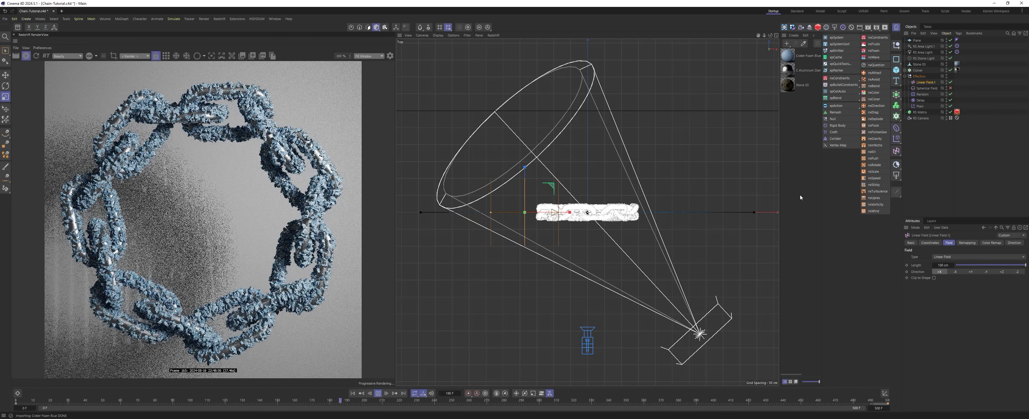
{"action": "left_click", "coordinate": [950, 88]}
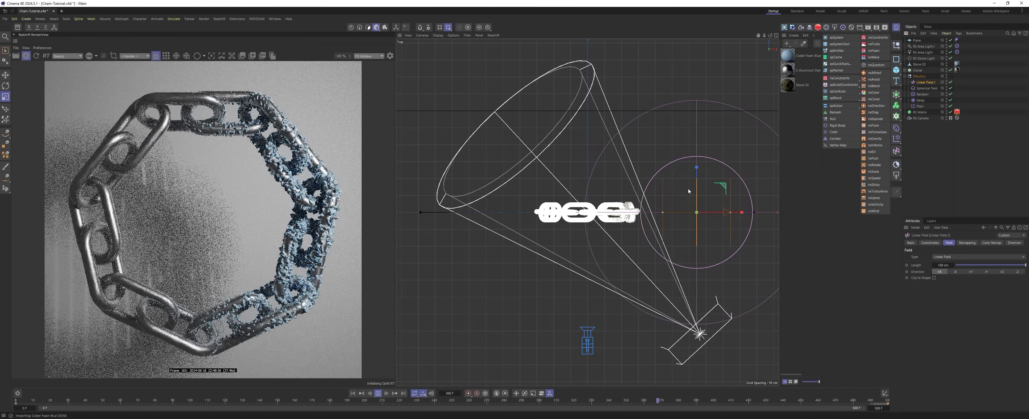
{"action": "key", "text": "F8"}
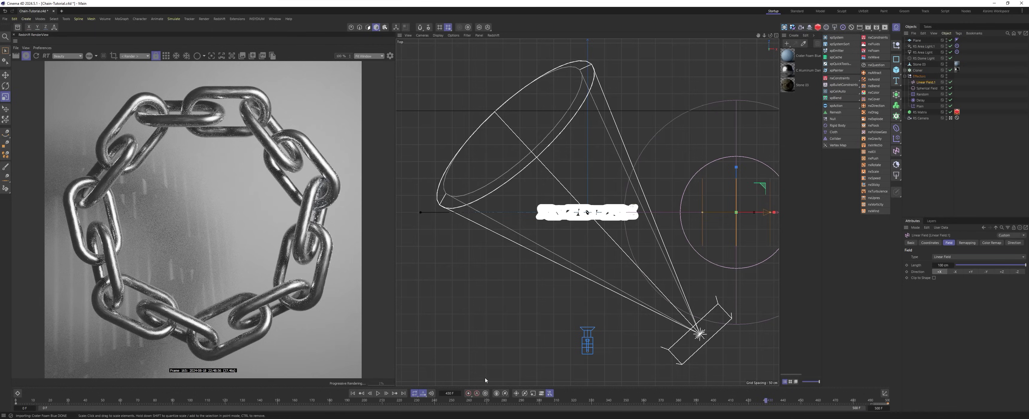
{"action": "left_click", "coordinate": [353, 393]}
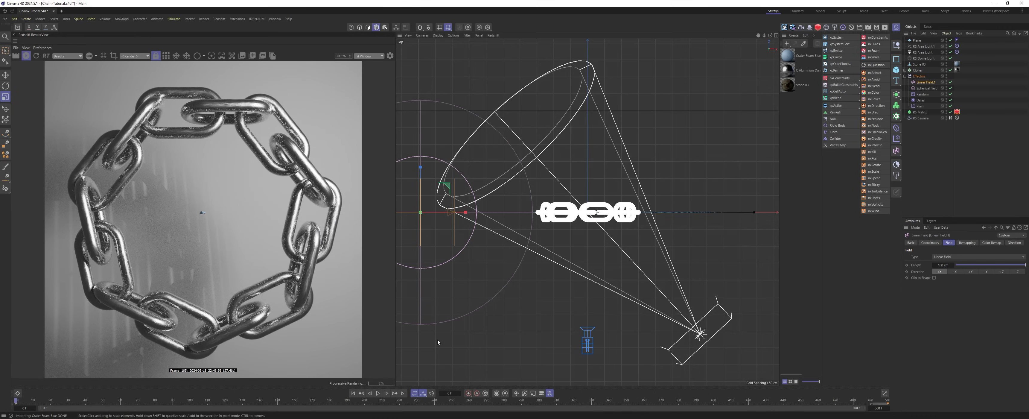
Add a Vertex Map tag to the Cloner and put the Linear Field from the Effectors group into its fields.
{"action": "left_click", "coordinate": [958, 146]}
{"action": "left_click", "coordinate": [905, 77]}
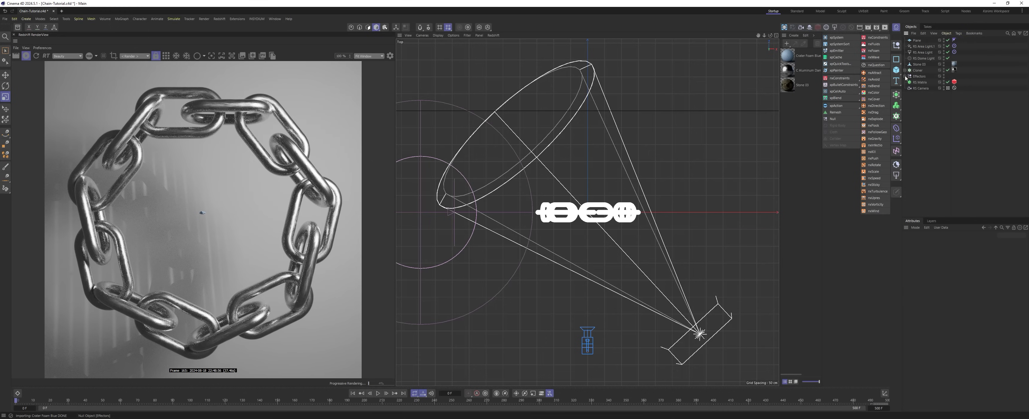
{"action": "left_click", "coordinate": [912, 71]}
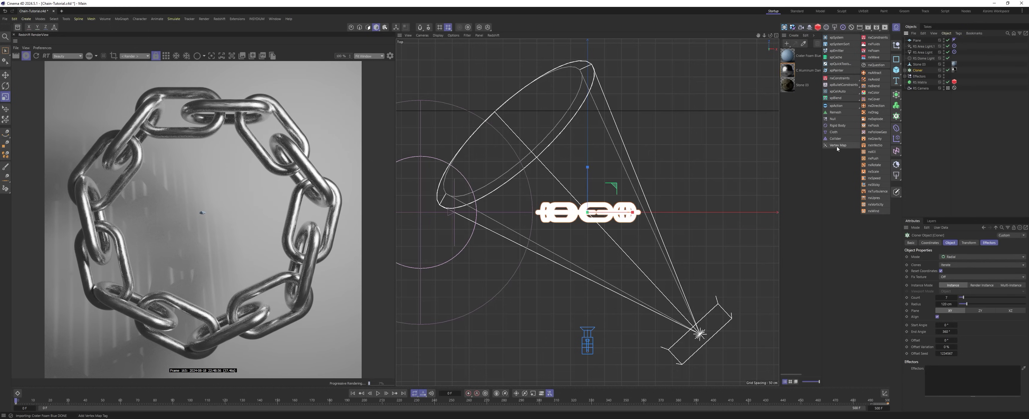
{"action": "key", "text": "shift+c"}
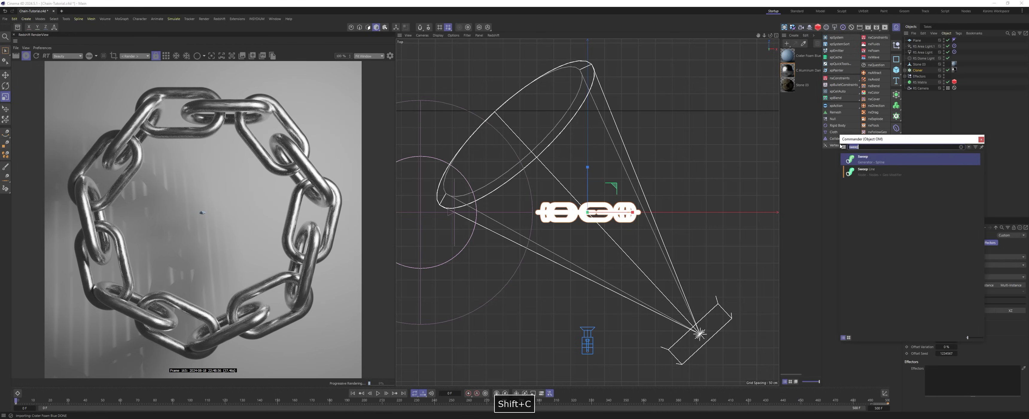
{"action": "type", "text": "vertex"}
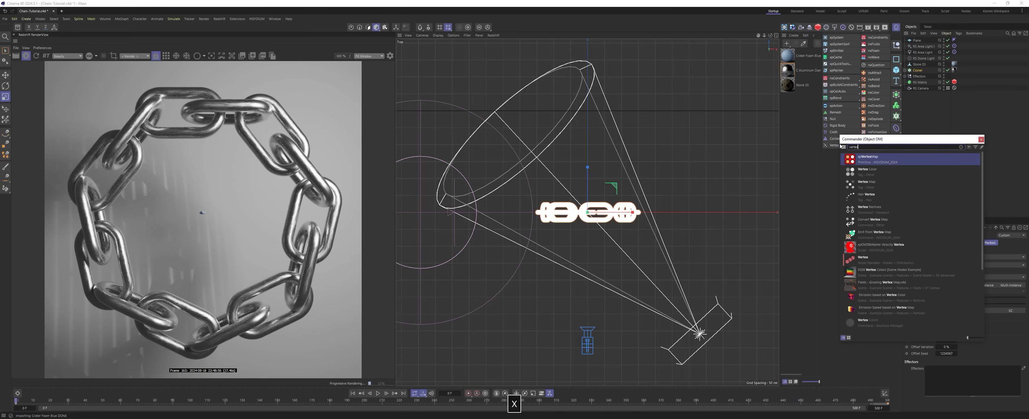
{"action": "left_click", "coordinate": [878, 185]}
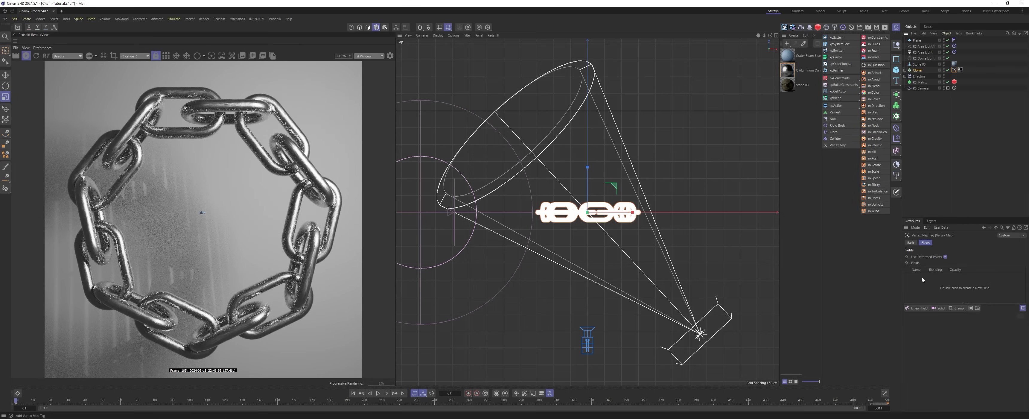
{"action": "left_click", "coordinate": [905, 76]}
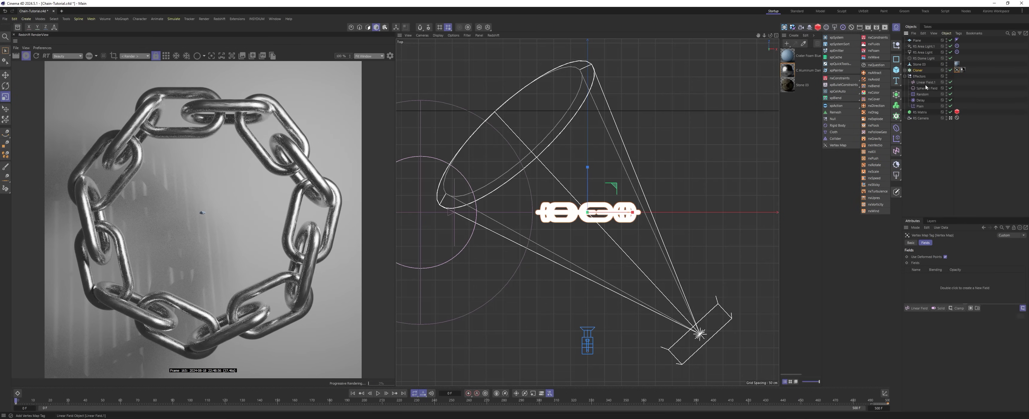
{"action": "left_click_drag", "start_coordinate": [930, 98], "coordinate": [963, 280]}
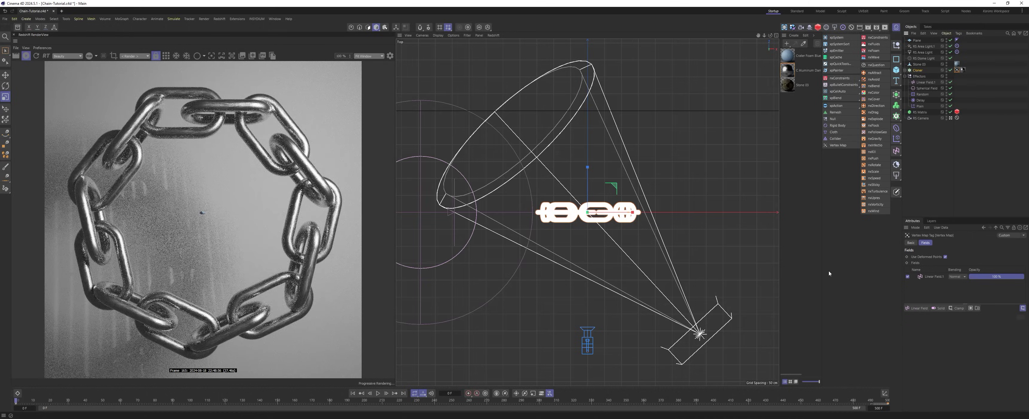
Play the animation in the maximized perspective view to review how the Linear Field drives the vertex map.
{"action": "middle_click", "coordinate": [575, 152]}
{"action": "middle_click", "coordinate": [559, 152]}
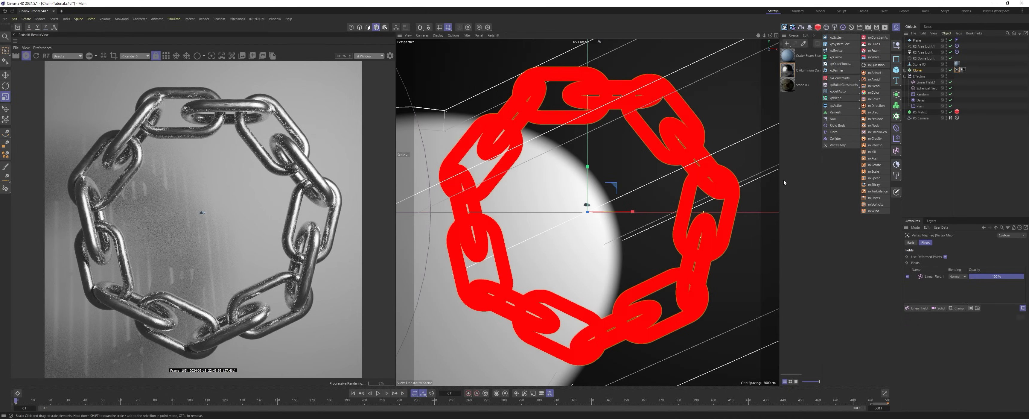
{"action": "left_click", "coordinate": [378, 393]}
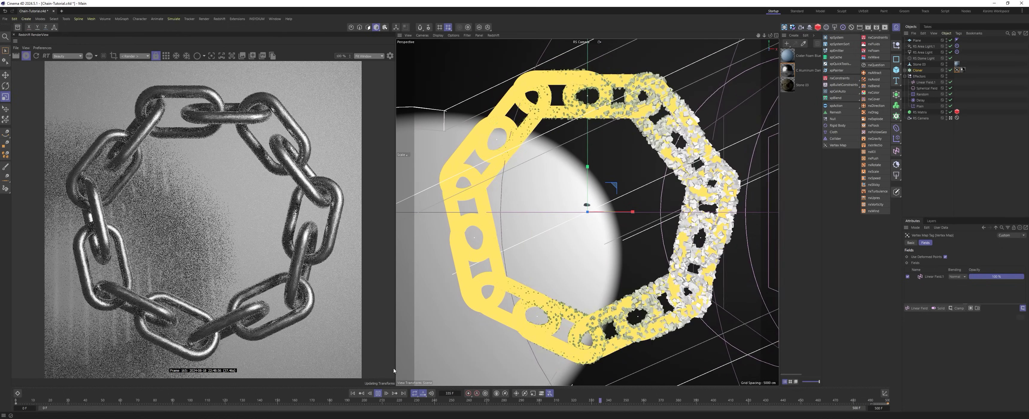
{"action": "left_click", "coordinate": [378, 393]}
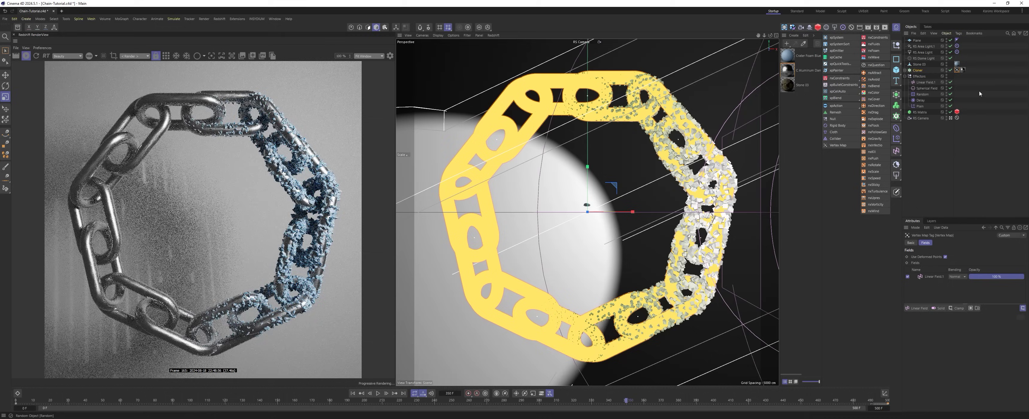
Shorten the Linear Field's length to about 41 cm.
{"action": "left_click", "coordinate": [925, 82]}
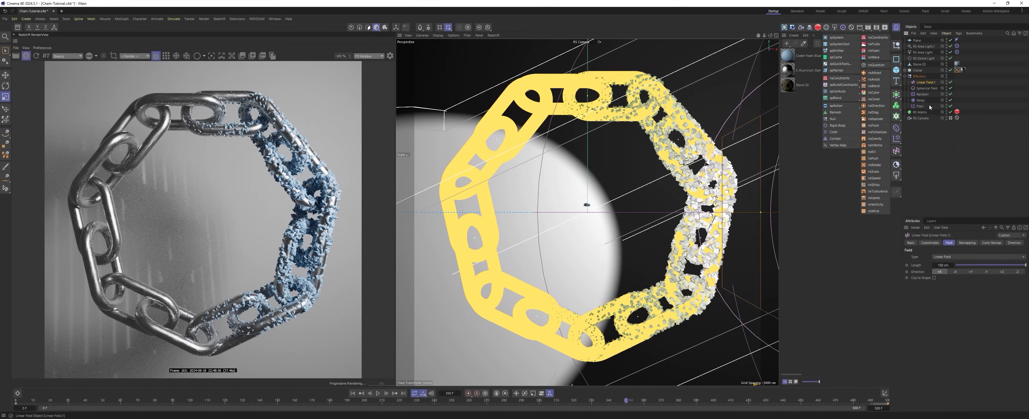
{"action": "left_click", "coordinate": [942, 265]}
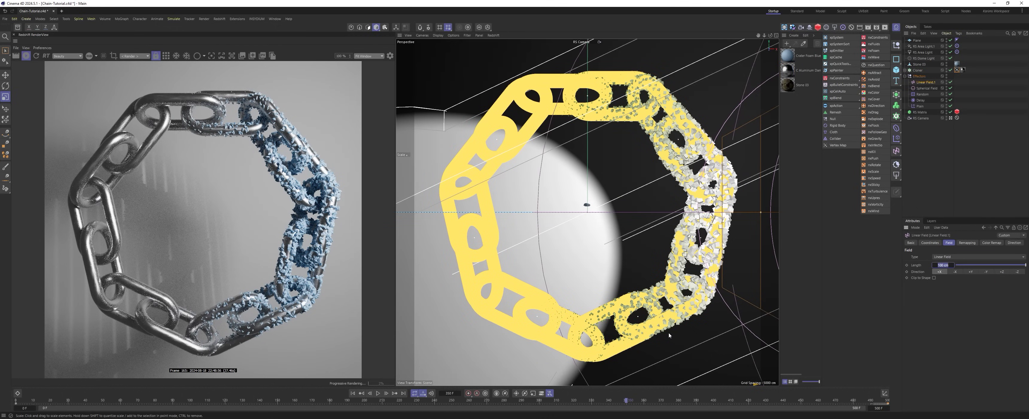
{"action": "left_click_drag", "start_coordinate": [460, 400], "coordinate": [369, 383]}
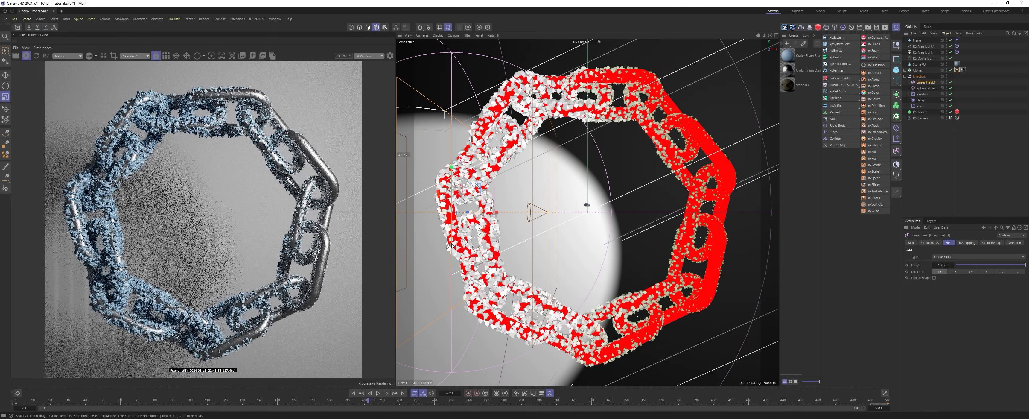
{"action": "left_click_drag", "start_coordinate": [1024, 268], "coordinate": [985, 271]}
Play the animation from the first frame to review the vertex map's tighter falloff, and return to the start.
{"action": "left_click", "coordinate": [352, 393]}
{"action": "left_click", "coordinate": [377, 393]}
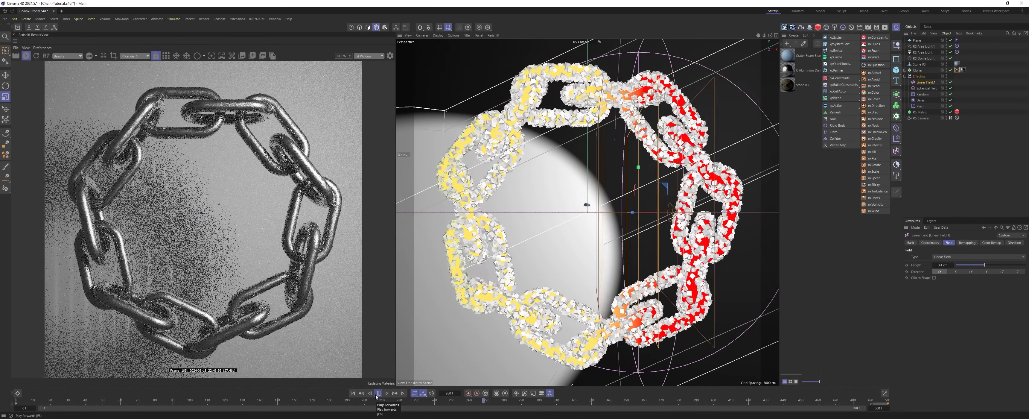
{"action": "left_click", "coordinate": [377, 393]}
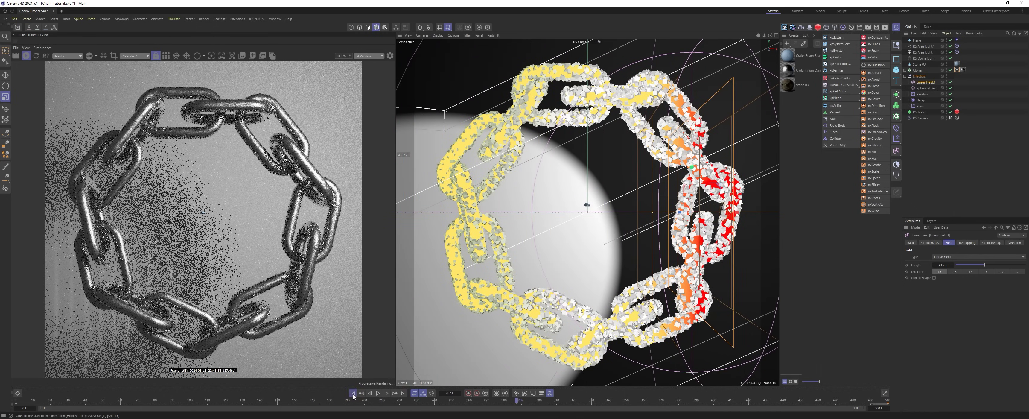
{"action": "left_click", "coordinate": [352, 394]}
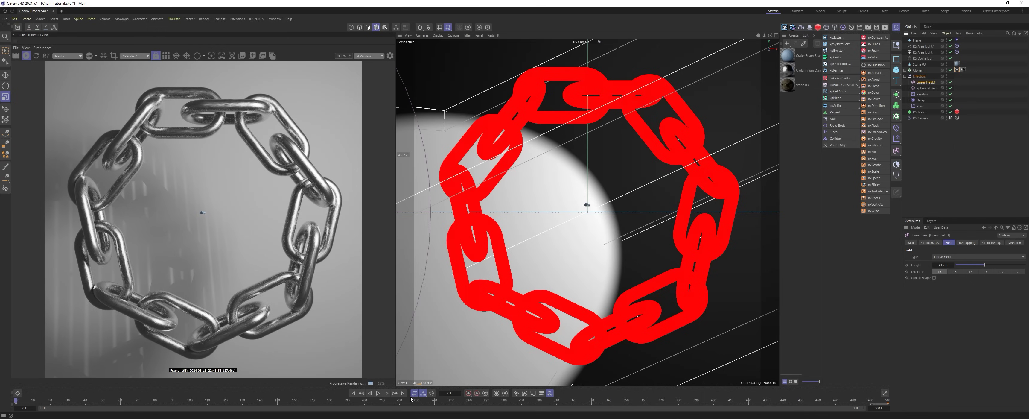
Create a new Redshift Standard material.
{"action": "left_click", "coordinate": [793, 35]}
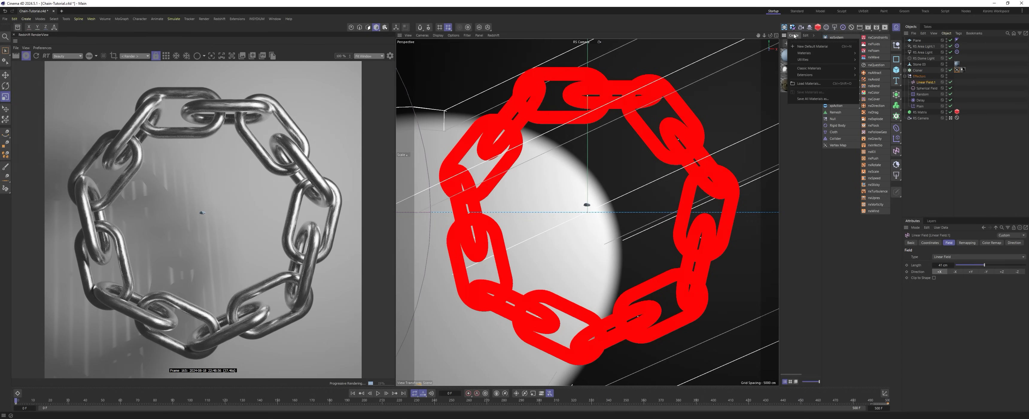
{"action": "mouse_move", "coordinate": [823, 53]}
{"action": "left_click", "coordinate": [866, 57]}
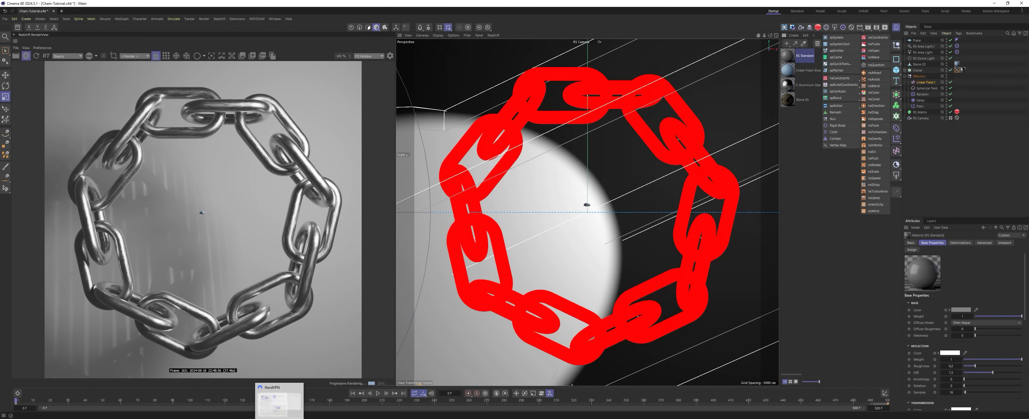
Switch to Greyscalegorilla Studio and import the Ceramic Blue Speckled material from the favorites, then return to Cinema 4D.
{"action": "left_click", "coordinate": [308, 418]}
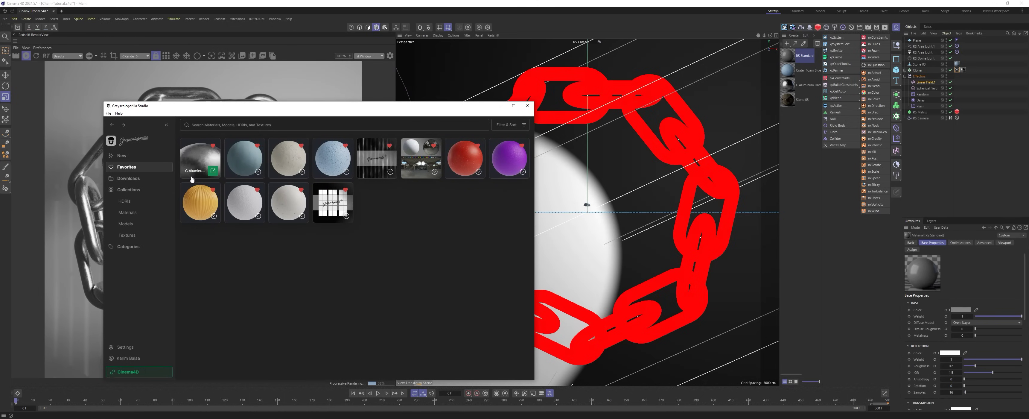
{"action": "left_click", "coordinate": [257, 171]}
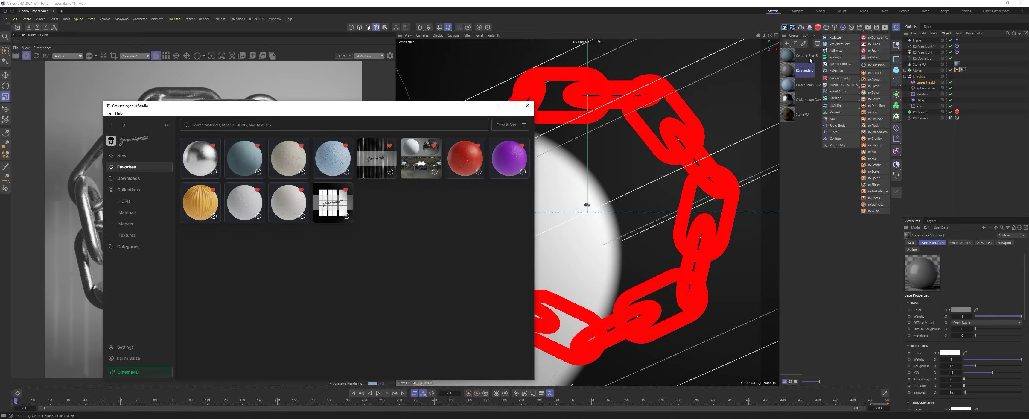
{"action": "left_click", "coordinate": [680, 3]}
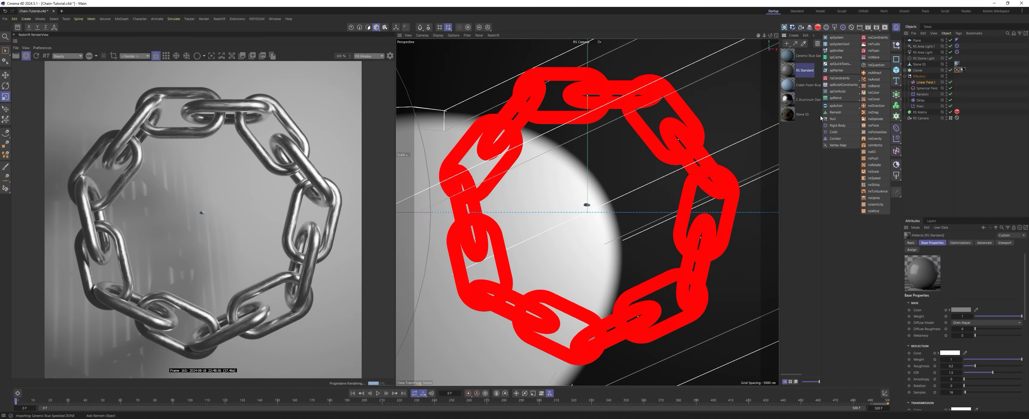
Move RS Standard to the head of the material list, assign it to the Cloner and delete the Cloner's C Aluminum Damaged tag.
{"action": "left_click_drag", "start_coordinate": [794, 73], "coordinate": [800, 51]}
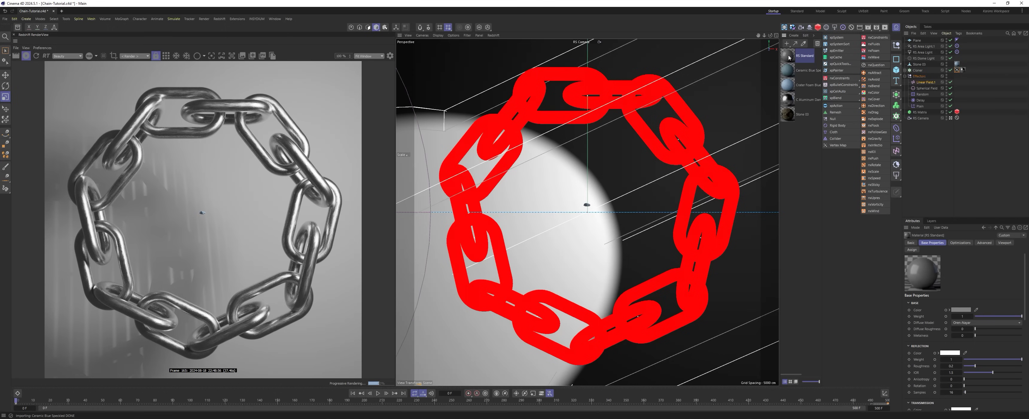
{"action": "left_click_drag", "start_coordinate": [854, 74], "coordinate": [920, 73]}
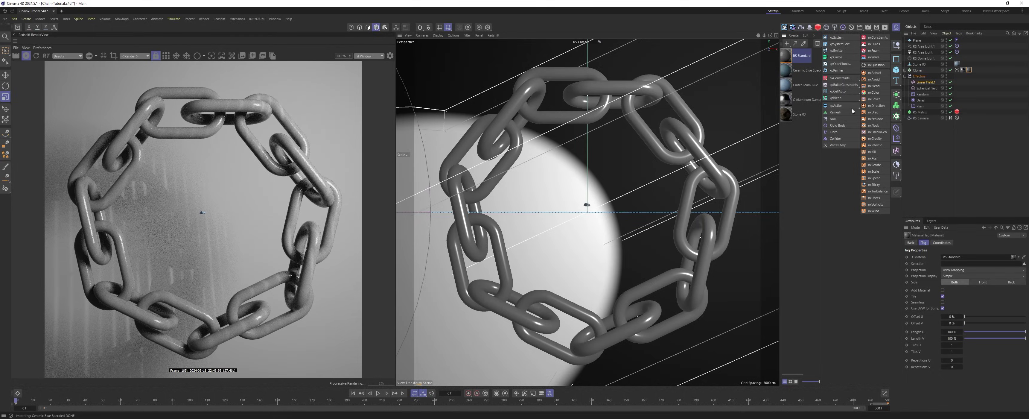
{"action": "left_click", "coordinate": [989, 140]}
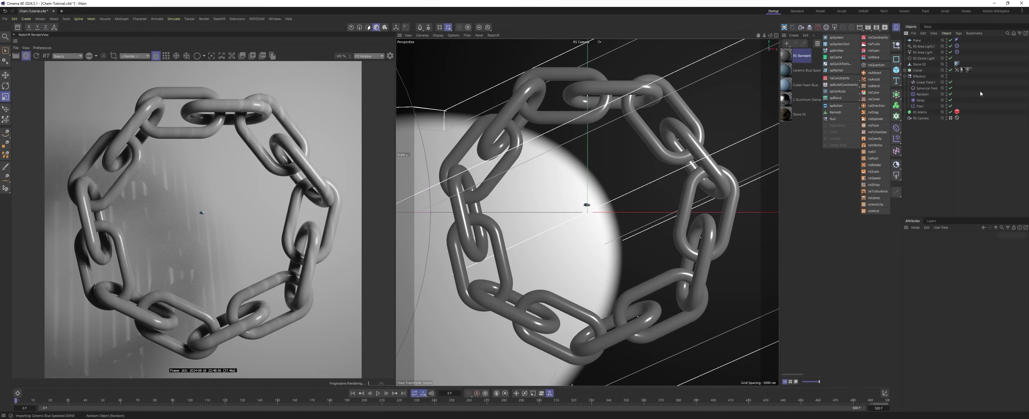
{"action": "left_click", "coordinate": [963, 70]}
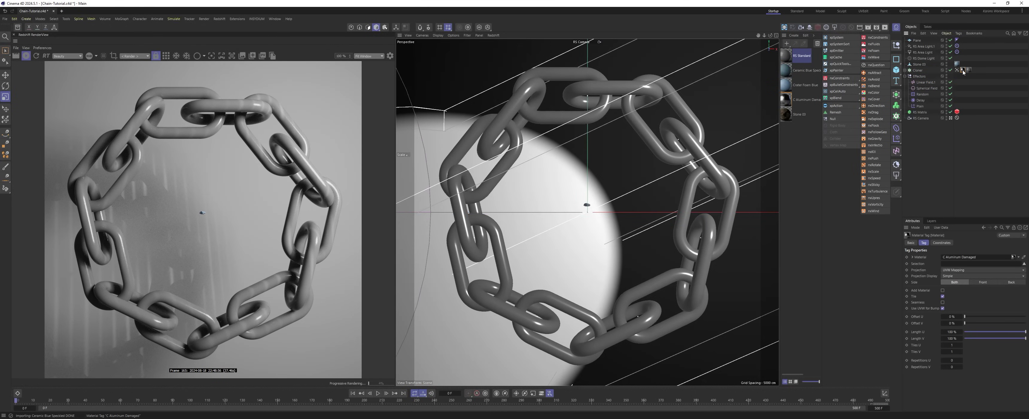
{"action": "left_click", "coordinate": [992, 86]}
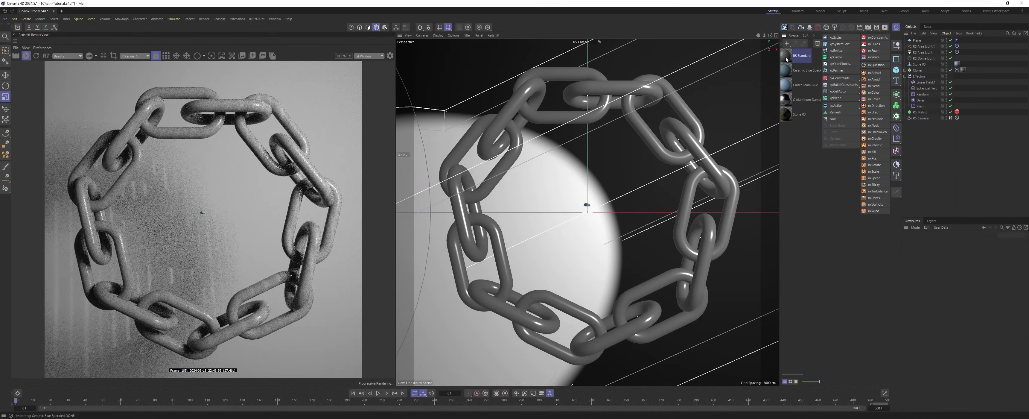
Open the RS Standard material in the Node Editor and delete its Standard Material node, leaving only the Output.
{"action": "double_click", "coordinate": [786, 57]}
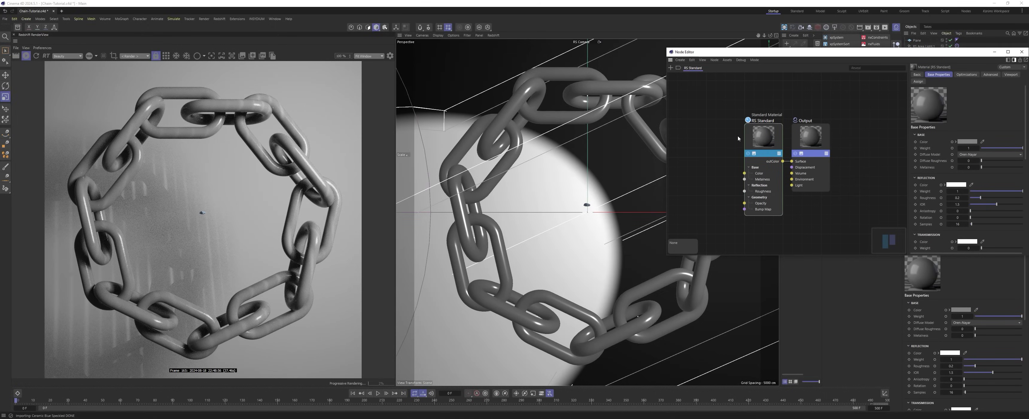
{"action": "left_click_drag", "start_coordinate": [767, 142], "coordinate": [729, 140]}
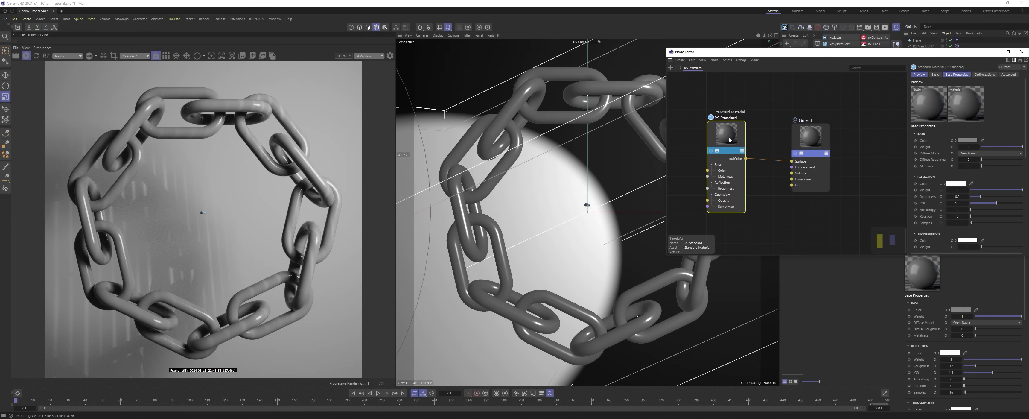
{"action": "key", "text": "BackSpace"}
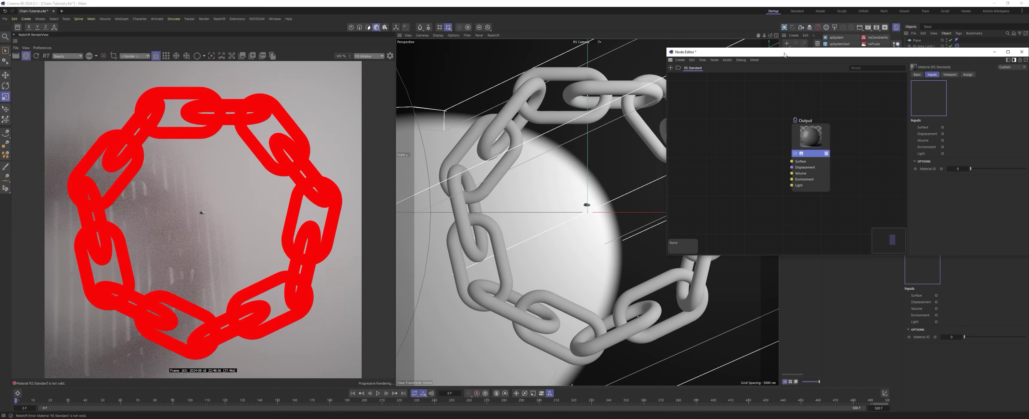
{"action": "left_click_drag", "start_coordinate": [807, 54], "coordinate": [512, 149]}
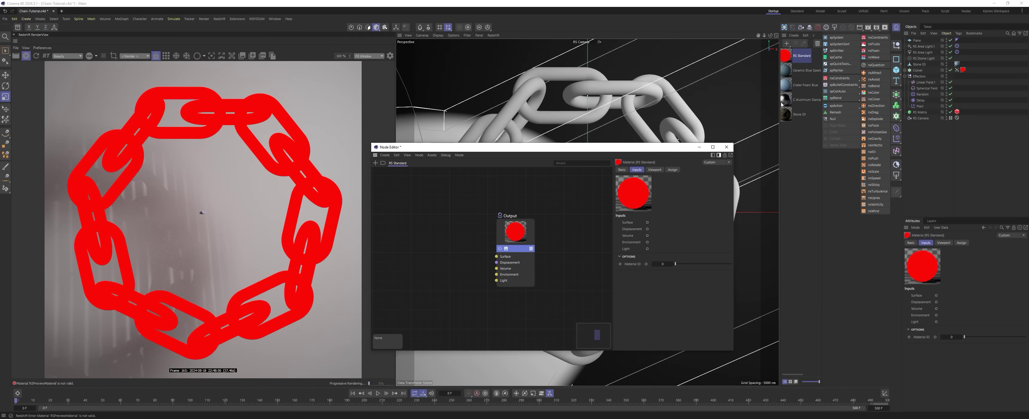
Copy all nodes of the C Aluminum Damaged material and paste them into the RS Standard node graph.
{"action": "left_click", "coordinate": [784, 100]}
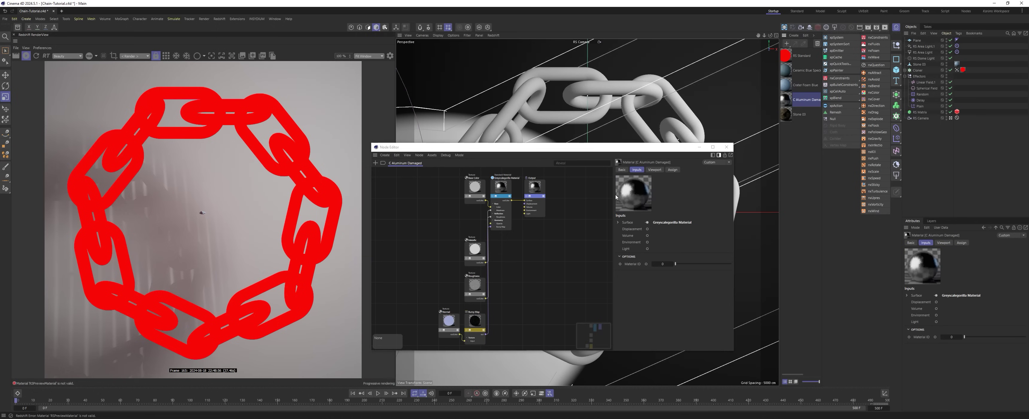
{"action": "key", "text": "ctrl+a"}
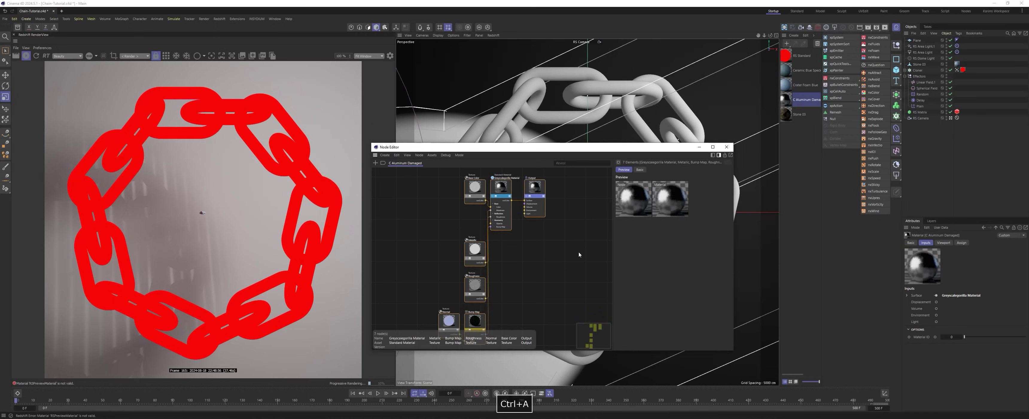
{"action": "left_click", "coordinate": [786, 56]}
{"action": "left_click_drag", "start_coordinate": [515, 232], "coordinate": [569, 228]}
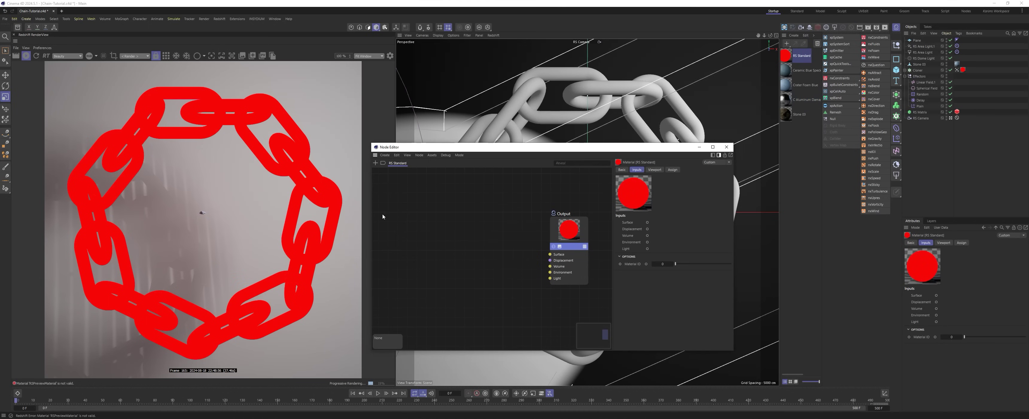
{"action": "key", "text": "ctrl+v"}
{"action": "scroll", "coordinate": [490, 204], "scroll_direction": "down", "scroll_amount": 5}
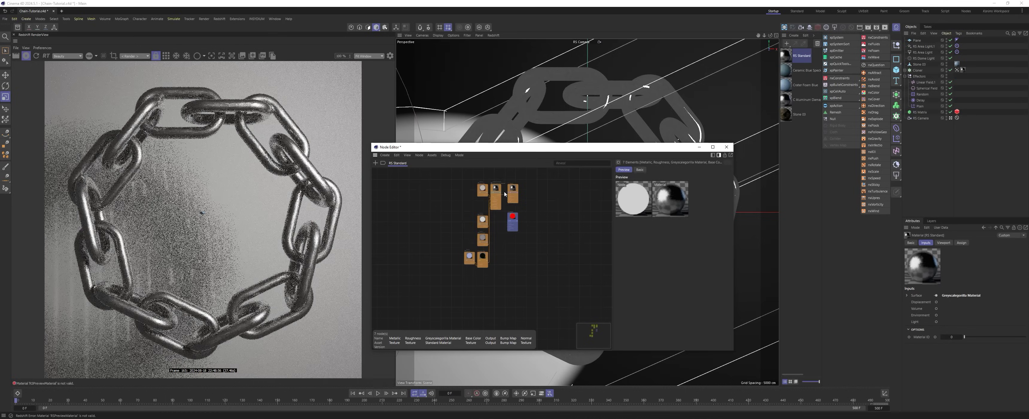
Group the pasted aluminum nodes in a scaffold named Metal.
{"action": "key", "text": "shift+m"}
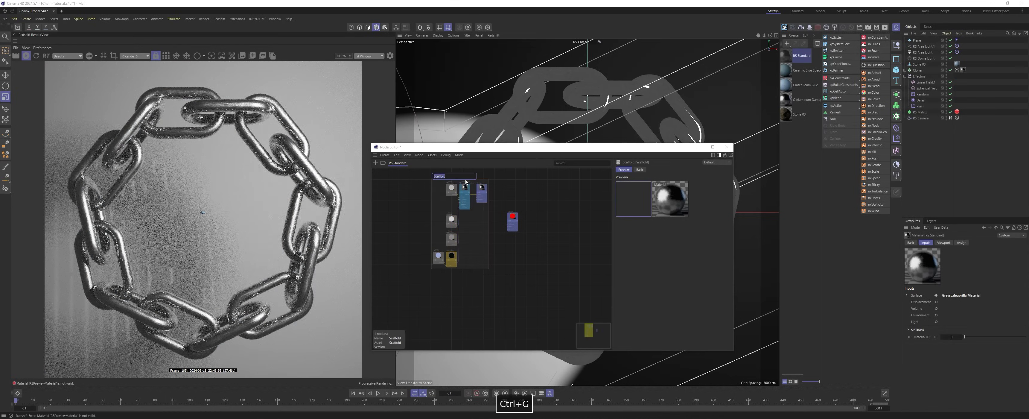
{"action": "type", "text": "Metal"}
{"action": "key", "text": "Return"}
{"action": "scroll", "coordinate": [481, 172], "scroll_direction": "up", "scroll_amount": 3}
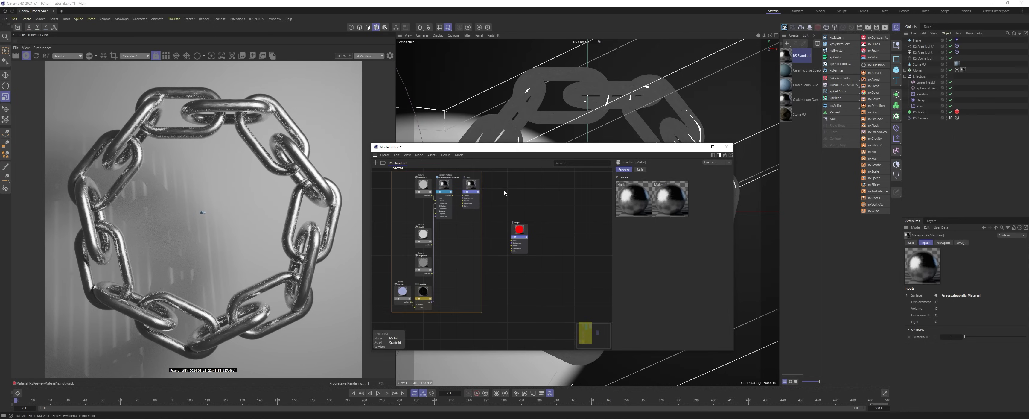
Add a Material Layer node beside the Metal scaffold and connect its output to the Output node's Surface.
{"action": "left_click", "coordinate": [507, 192]}
{"action": "scroll", "coordinate": [507, 193], "scroll_direction": "up", "scroll_amount": 3}
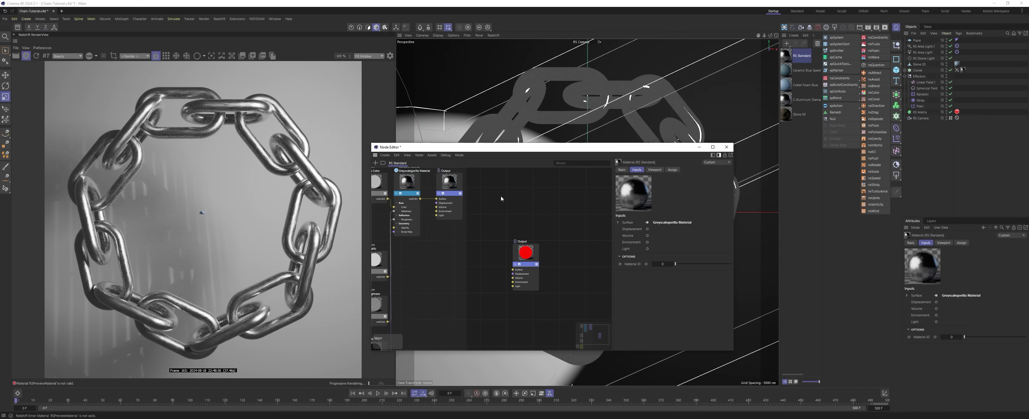
{"action": "double_click", "coordinate": [510, 202]}
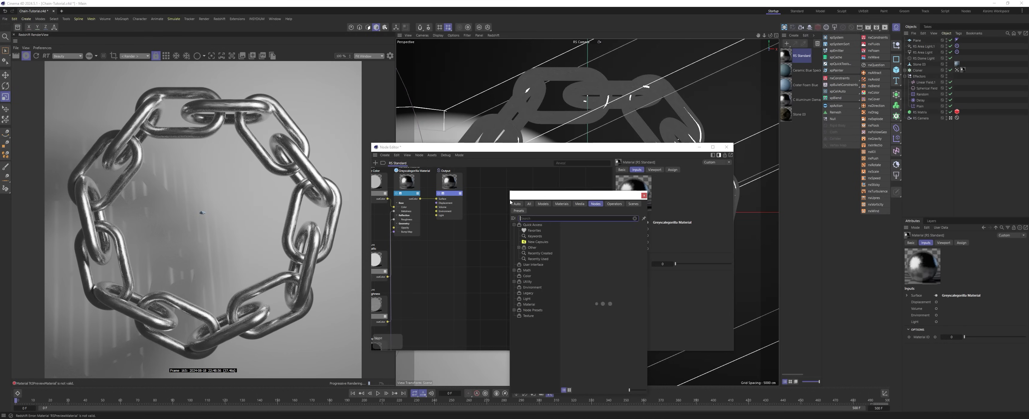
{"action": "type", "text": "material"}
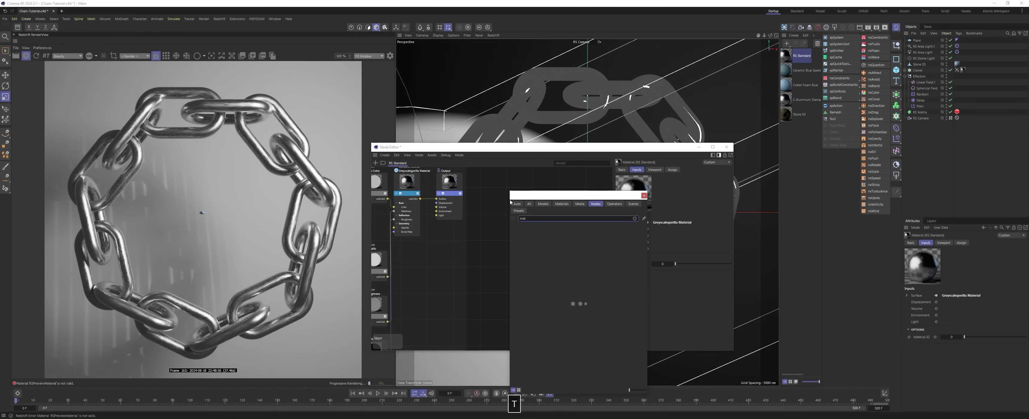
{"action": "left_click", "coordinate": [532, 249]}
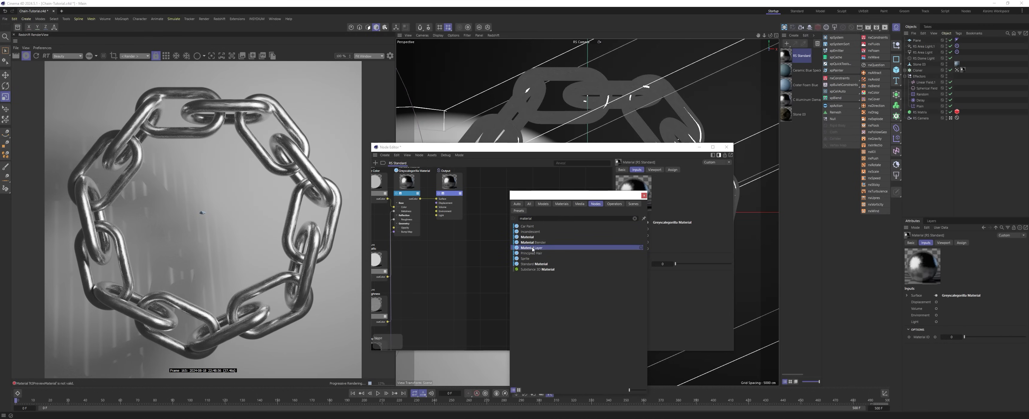
{"action": "double_click", "coordinate": [532, 248]}
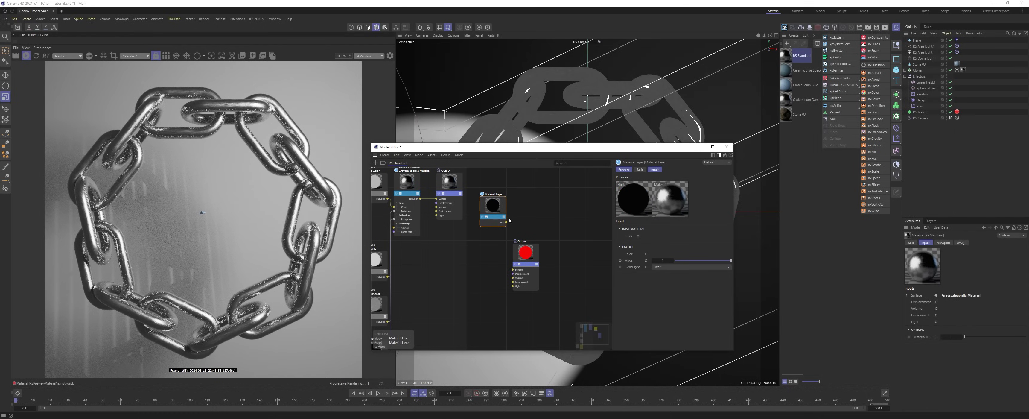
{"action": "left_click_drag", "start_coordinate": [506, 224], "coordinate": [513, 273]}
Delete the Metal scaffold's Output node and connect its Greyscalegorilla Material to the Material Layer's Base Material Color.
{"action": "middle_click_drag", "start_coordinate": [470, 182], "coordinate": [545, 218]}
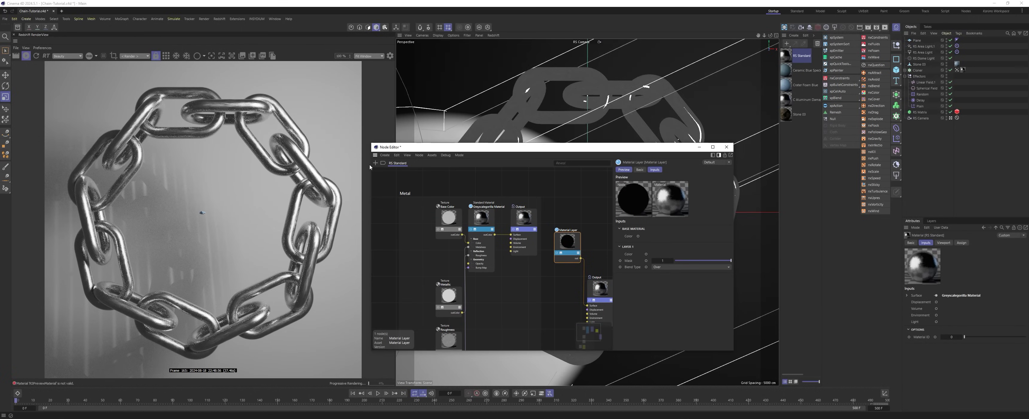
{"action": "left_click", "coordinate": [527, 217]}
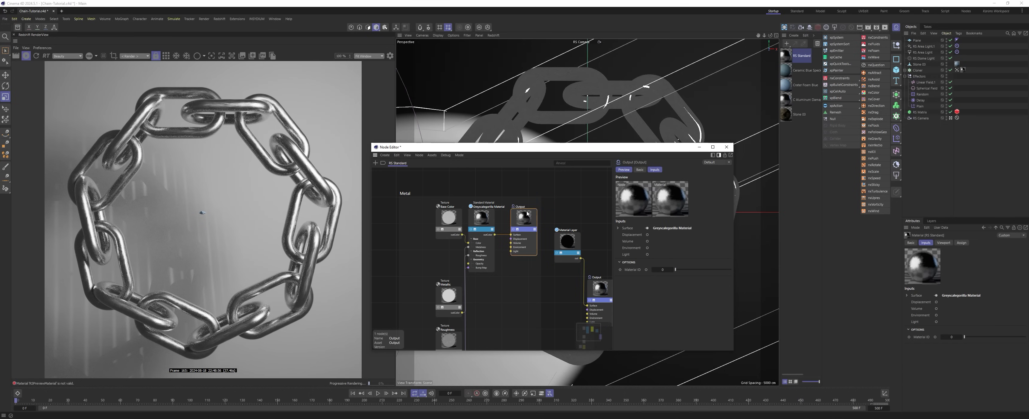
{"action": "key", "text": "BackSpace"}
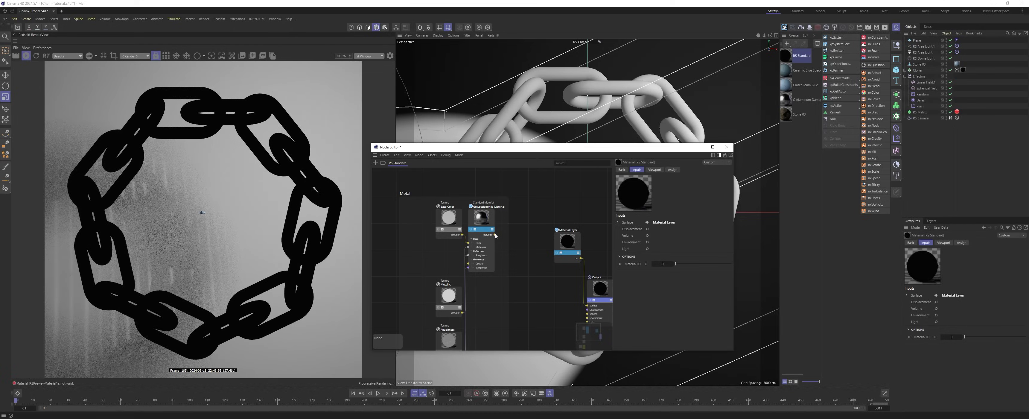
{"action": "left_click_drag", "start_coordinate": [495, 234], "coordinate": [570, 245]}
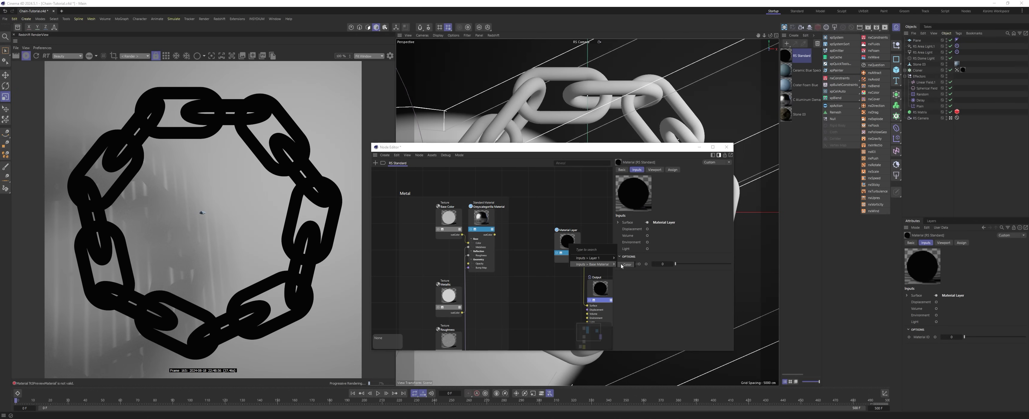
{"action": "left_click", "coordinate": [626, 264]}
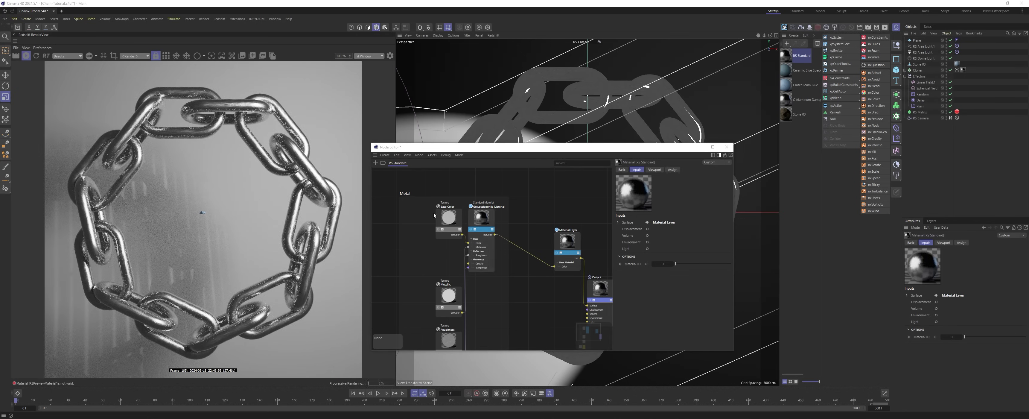
{"action": "left_click_drag", "start_coordinate": [568, 246], "coordinate": [546, 245]}
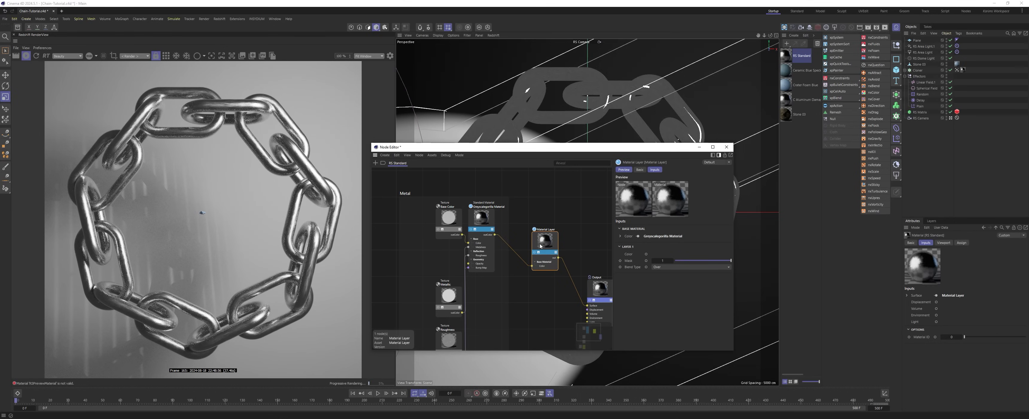
{"action": "middle_click_drag", "start_coordinate": [610, 303], "coordinate": [568, 267]}
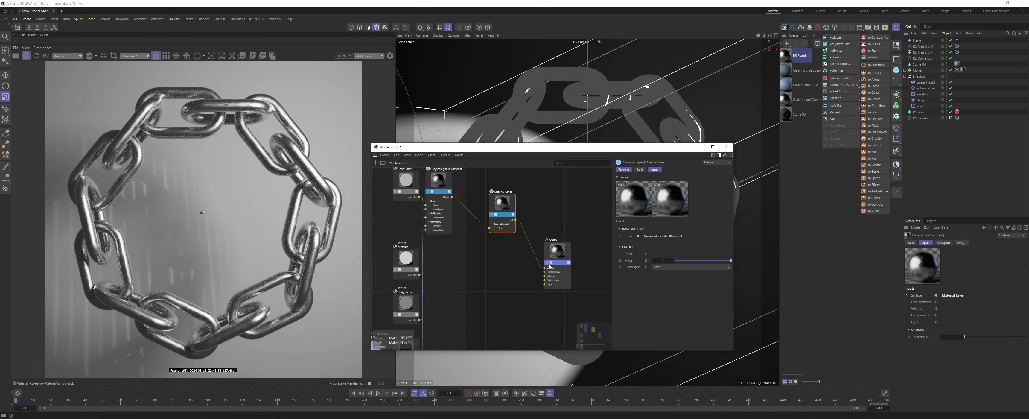
Copy all nodes of Ceramic Blue Speckled, enlarge the Node Editor window and paste them into the RS Standard graph.
{"action": "left_click", "coordinate": [787, 75]}
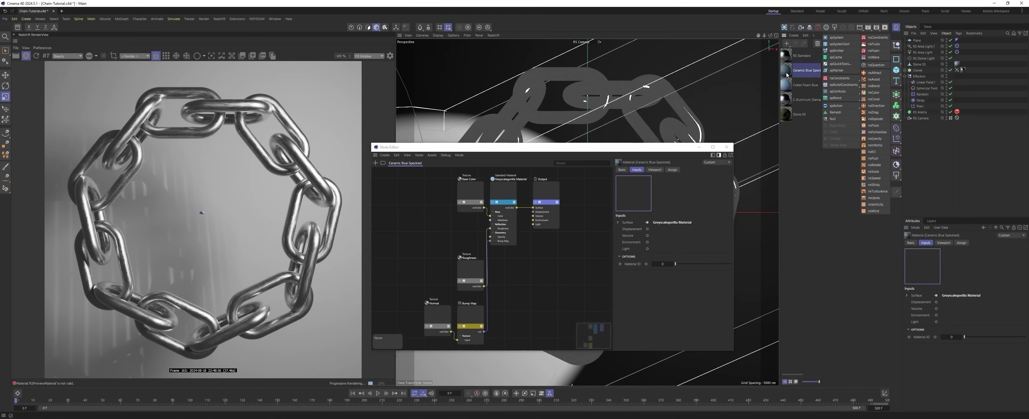
{"action": "key", "text": "ctrl+a"}
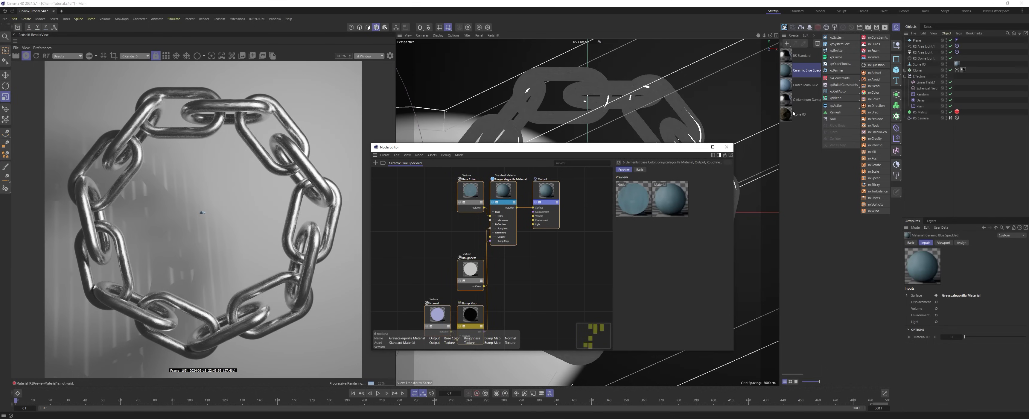
{"action": "left_click", "coordinate": [788, 57]}
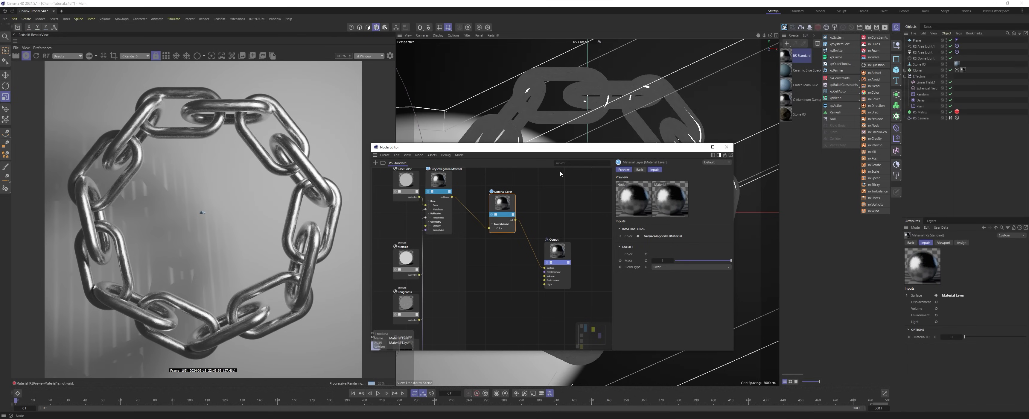
{"action": "left_click_drag", "start_coordinate": [371, 145], "coordinate": [279, 35]}
{"action": "scroll", "coordinate": [335, 291], "scroll_direction": "down", "scroll_amount": 3}
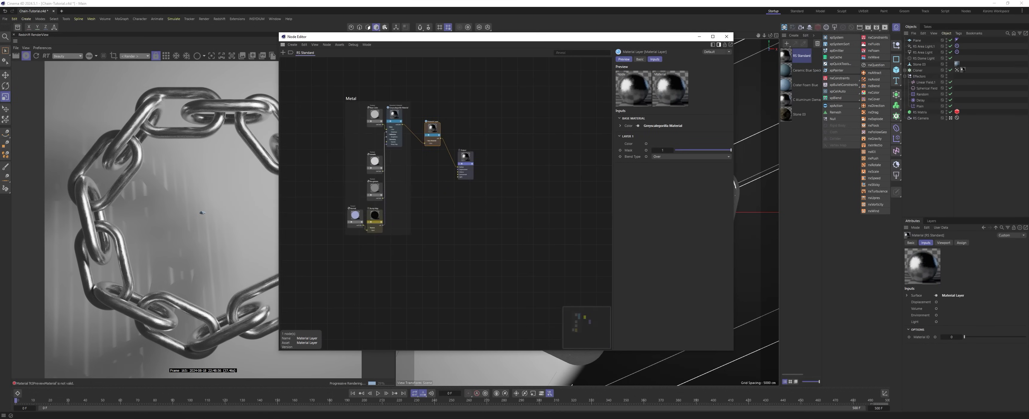
{"action": "key", "text": "ctrl+v"}
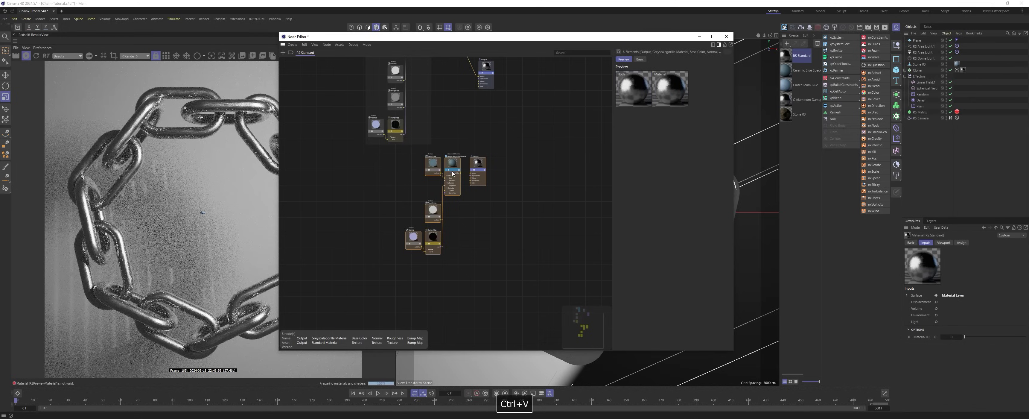
Group the pasted ceramic nodes in a scaffold named Blue and place it under the Metal scaffold.
{"action": "key", "text": "ctrl+g"}
{"action": "type", "text": "Blue"}
{"action": "key", "text": "Return"}
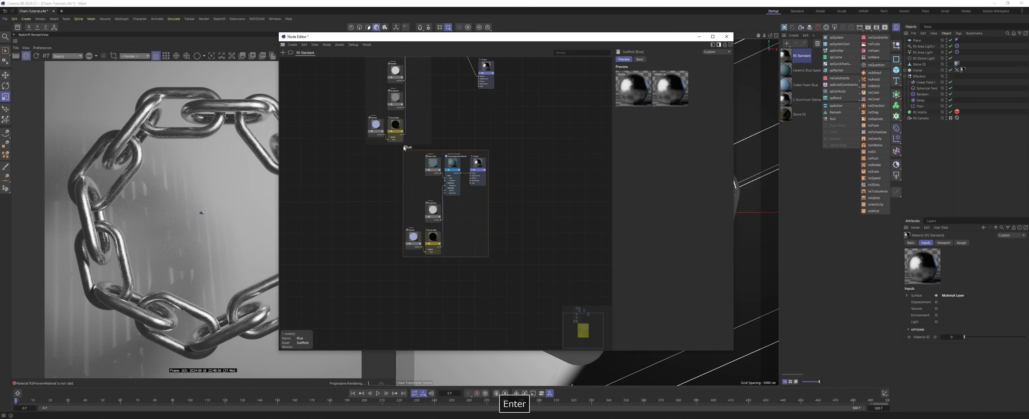
{"action": "left_click_drag", "start_coordinate": [406, 149], "coordinate": [373, 153]}
{"action": "left_click", "coordinate": [427, 150]}
Delete the Blue scaffold's Output node and connect its Greyscalegorilla Material to the Material Layer's Layer 1 Color.
{"action": "left_click", "coordinate": [446, 169]}
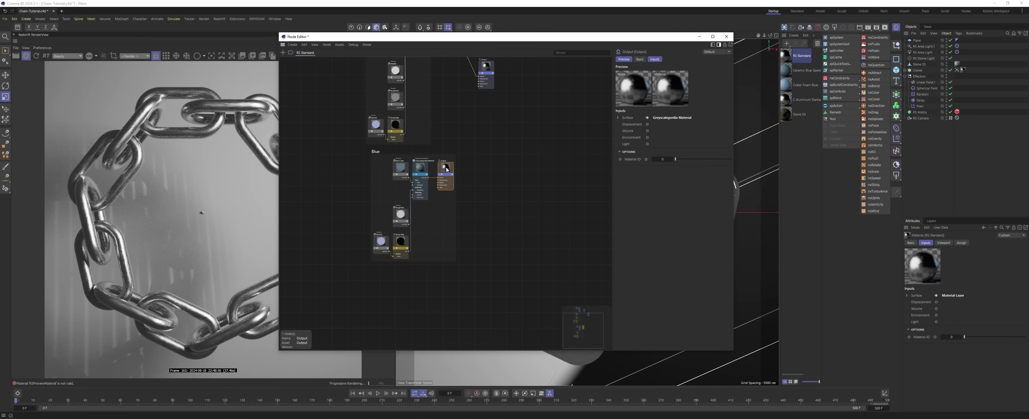
{"action": "key", "text": "BackSpace"}
{"action": "middle_click_drag", "start_coordinate": [467, 100], "coordinate": [449, 162]}
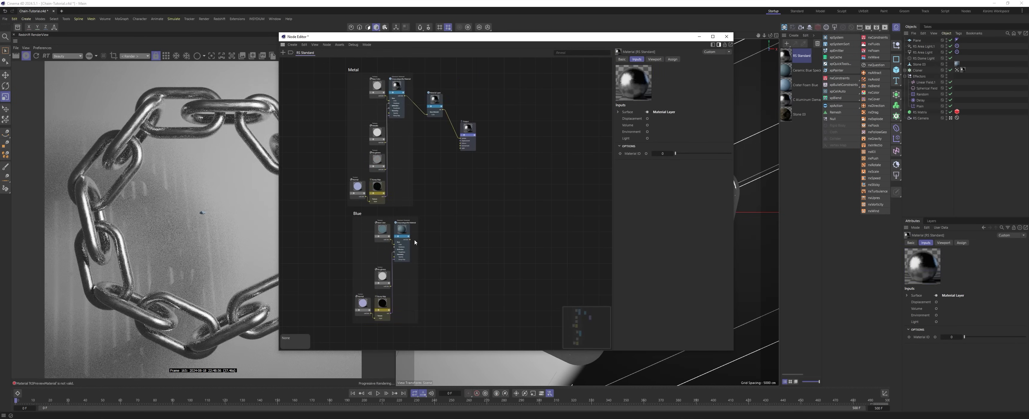
{"action": "scroll", "coordinate": [414, 242], "scroll_direction": "up", "scroll_amount": 4}
{"action": "left_click_drag", "start_coordinate": [420, 216], "coordinate": [455, 90]}
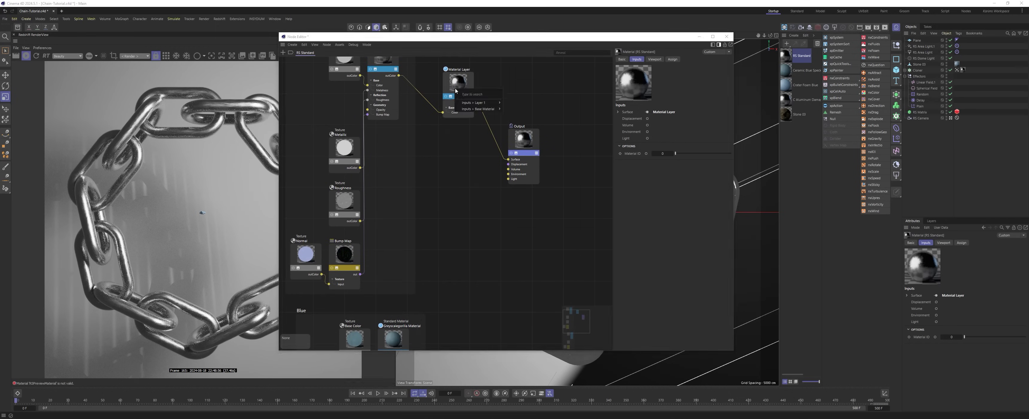
{"action": "mouse_move", "coordinate": [475, 105]}
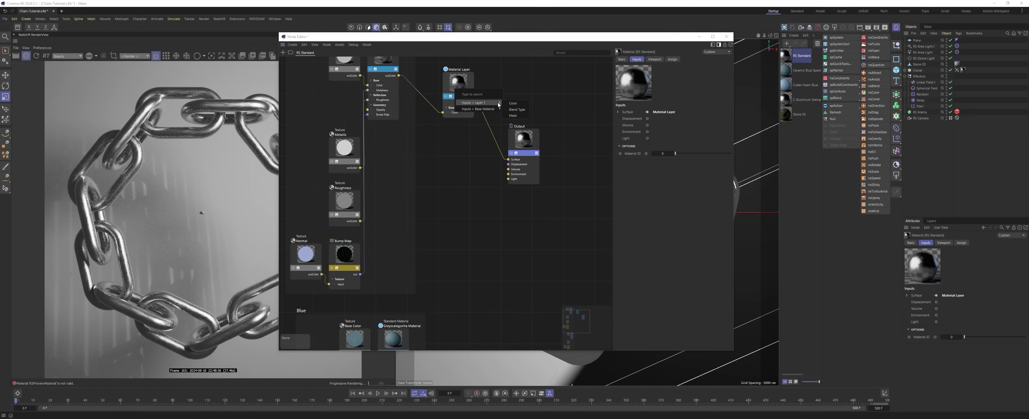
{"action": "left_click", "coordinate": [513, 104]}
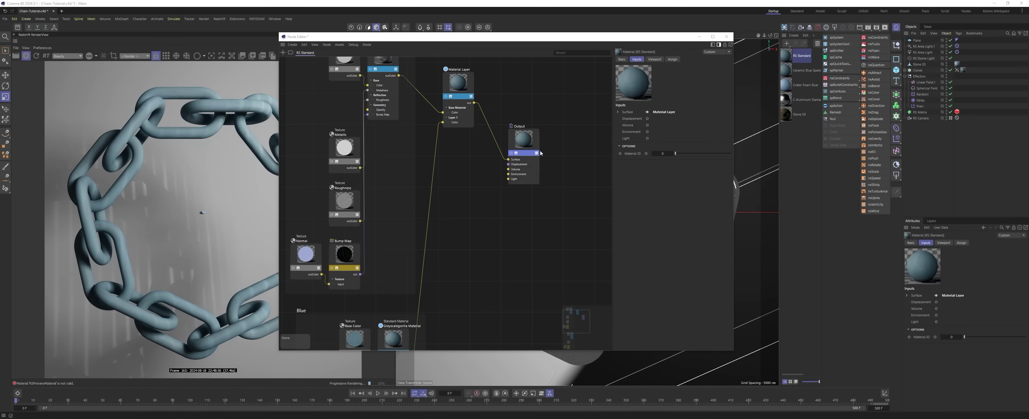
Add a Vertex Attribute node and place it above the Metal scaffold.
{"action": "middle_click_drag", "start_coordinate": [502, 113], "coordinate": [529, 202], "text": "alt"}
{"action": "double_click", "coordinate": [504, 96]}
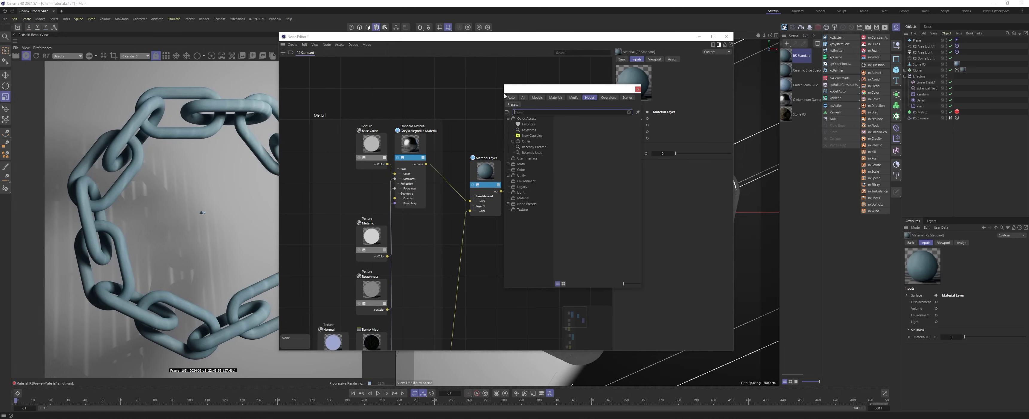
{"action": "type", "text": "vertex"}
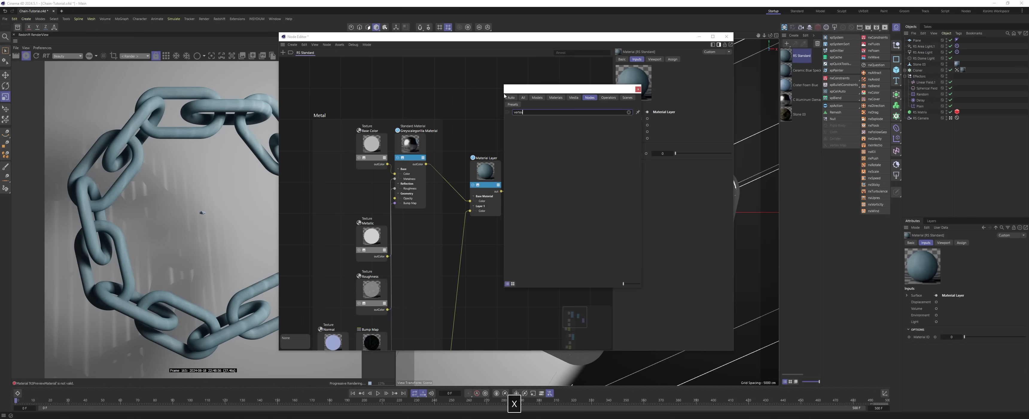
{"action": "left_click", "coordinate": [533, 121]}
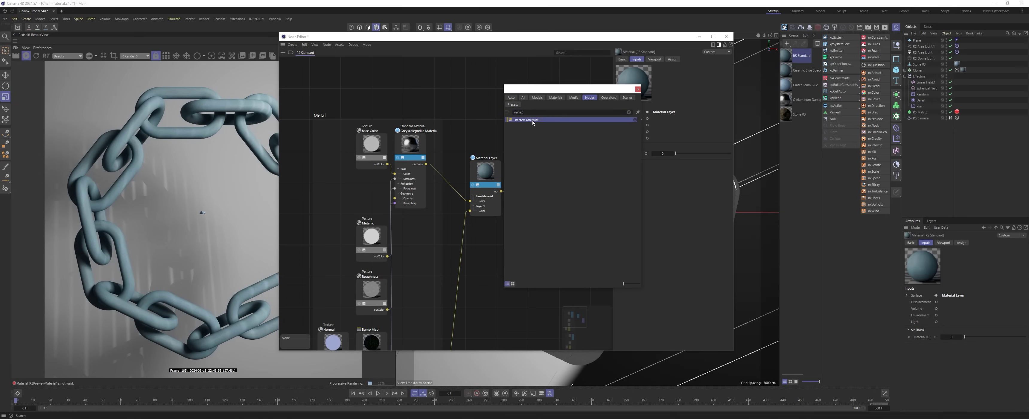
{"action": "double_click", "coordinate": [532, 121]}
{"action": "left_click_drag", "start_coordinate": [520, 105], "coordinate": [461, 109]}
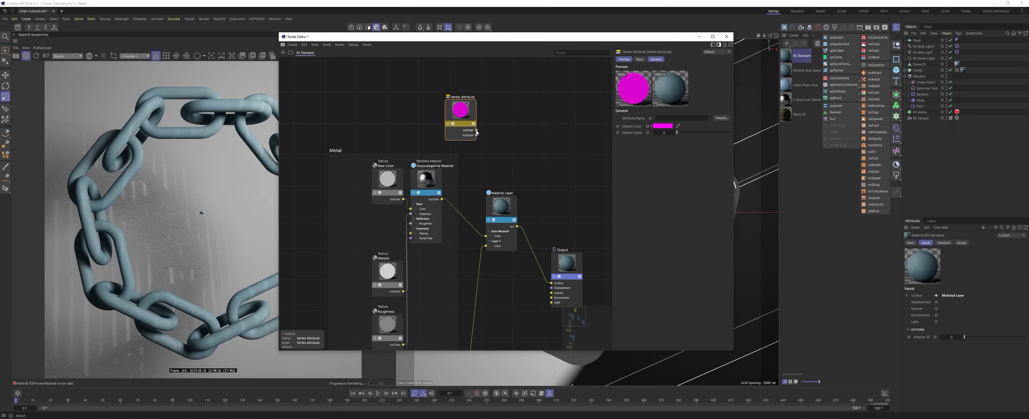
Connect the Vertex Attribute's outColor to the Material Layer's Layer 1 Mask and shift the node slightly away.
{"action": "left_click_drag", "start_coordinate": [477, 131], "coordinate": [503, 208]}
{"action": "mouse_move", "coordinate": [524, 225]}
{"action": "left_click", "coordinate": [559, 239]}
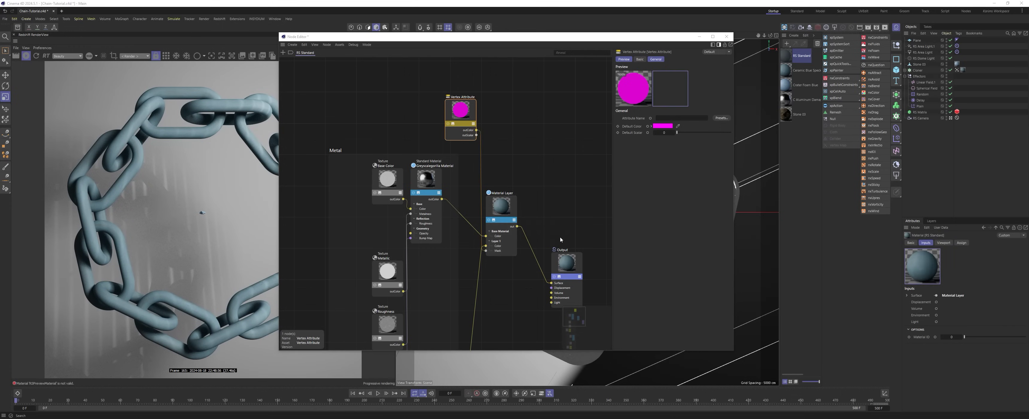
{"action": "left_click_drag", "start_coordinate": [467, 117], "coordinate": [452, 113]}
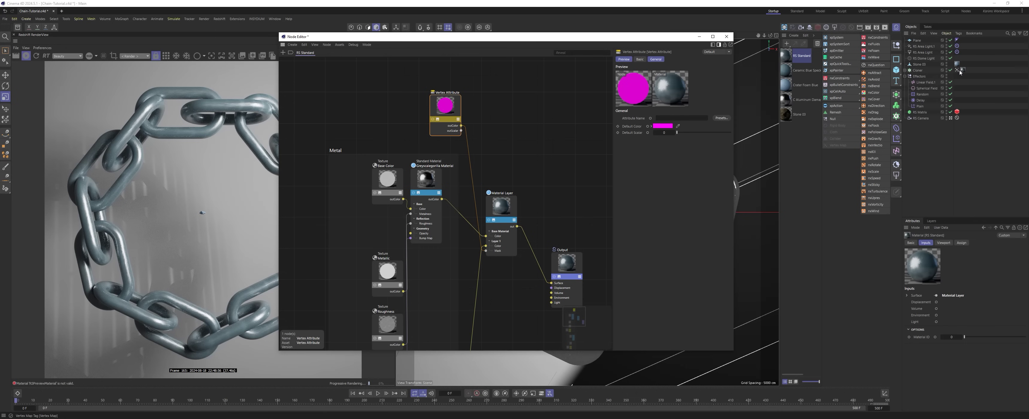
Link the Vertex Map tag to the Vertex Attribute node's Attribute Name and move the node editor clear of the render view.
{"action": "left_click_drag", "start_coordinate": [957, 72], "coordinate": [686, 121]}
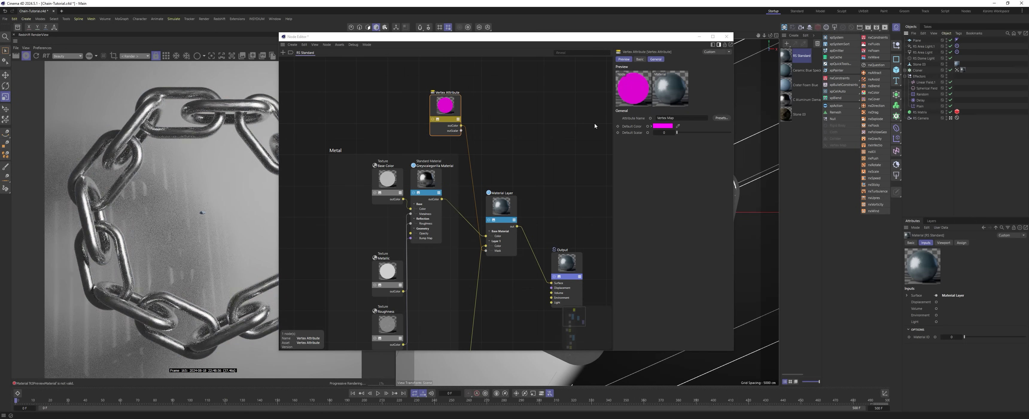
{"action": "left_click_drag", "start_coordinate": [547, 38], "coordinate": [846, 64]}
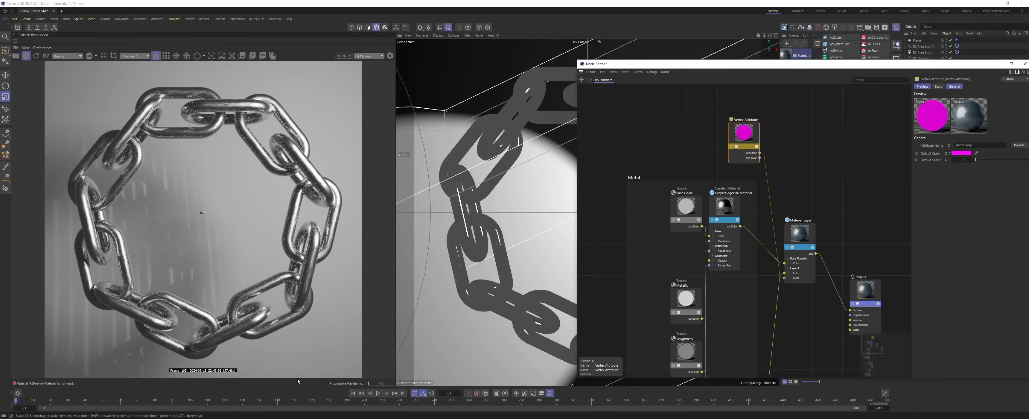
Close the node editor and play the animation in stages, examining how the links blend between metal and blue ceramic in the render.
{"action": "left_click", "coordinate": [378, 393]}
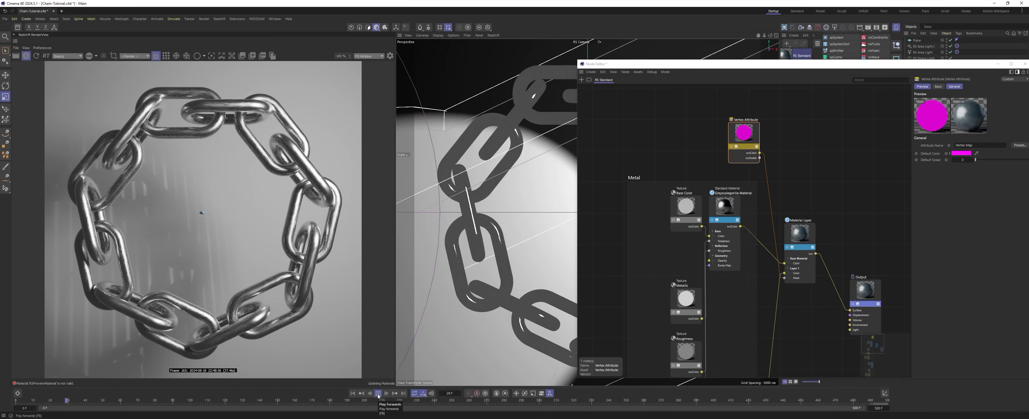
{"action": "left_click", "coordinate": [378, 393]}
{"action": "left_click", "coordinate": [378, 394]}
{"action": "left_click", "coordinate": [378, 393]}
{"action": "left_click", "coordinate": [1025, 64]}
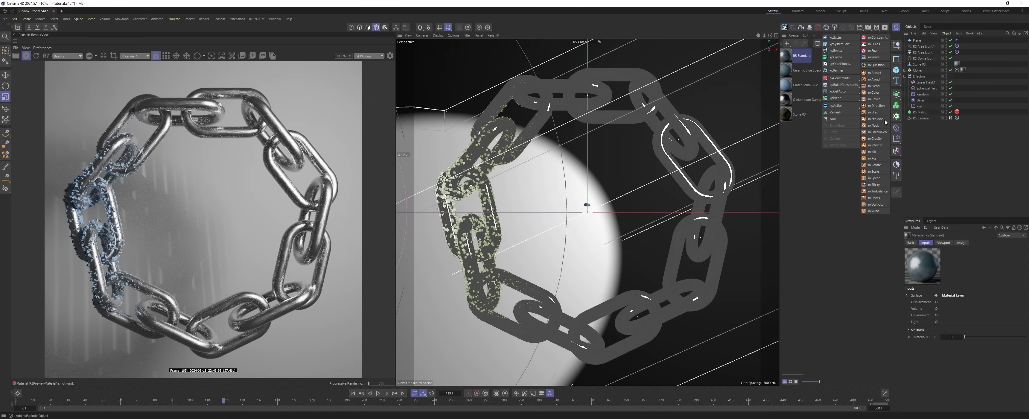
{"action": "left_click", "coordinate": [378, 394]}
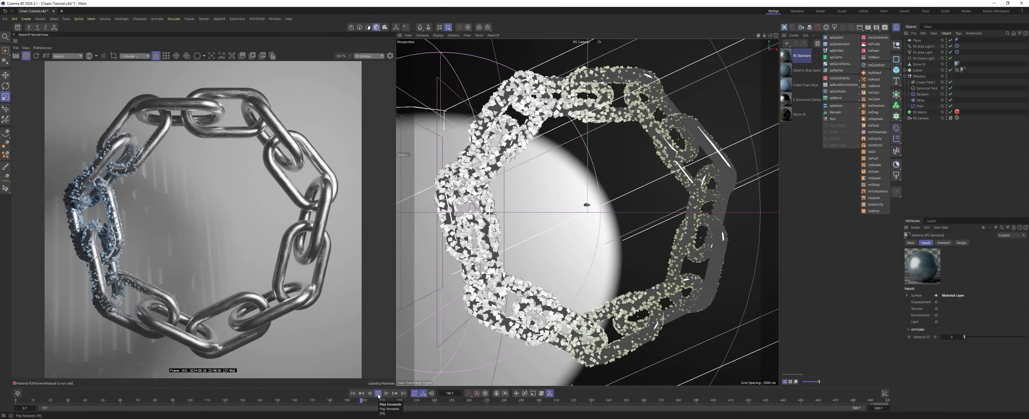
{"action": "left_click", "coordinate": [377, 394]}
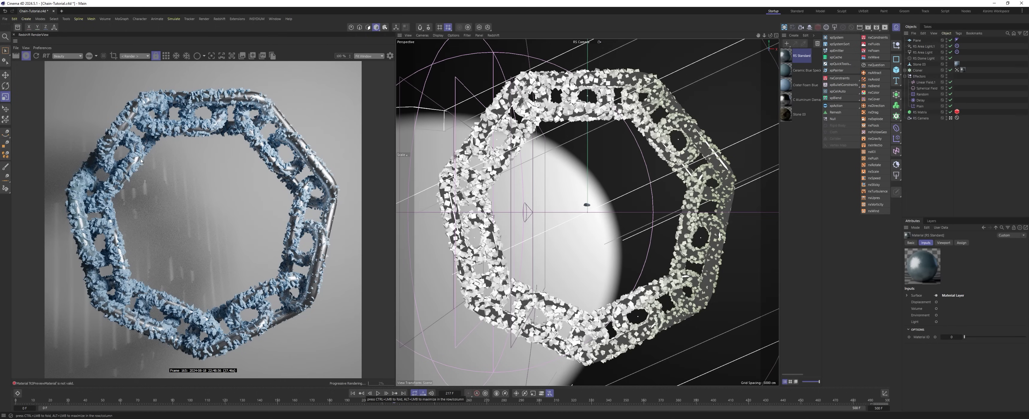
{"action": "left_click", "coordinate": [378, 394]}
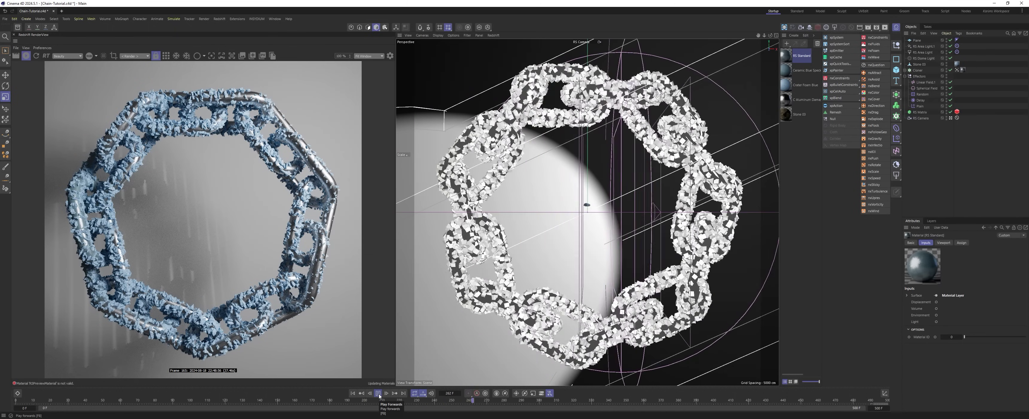
{"action": "left_click", "coordinate": [378, 394]}
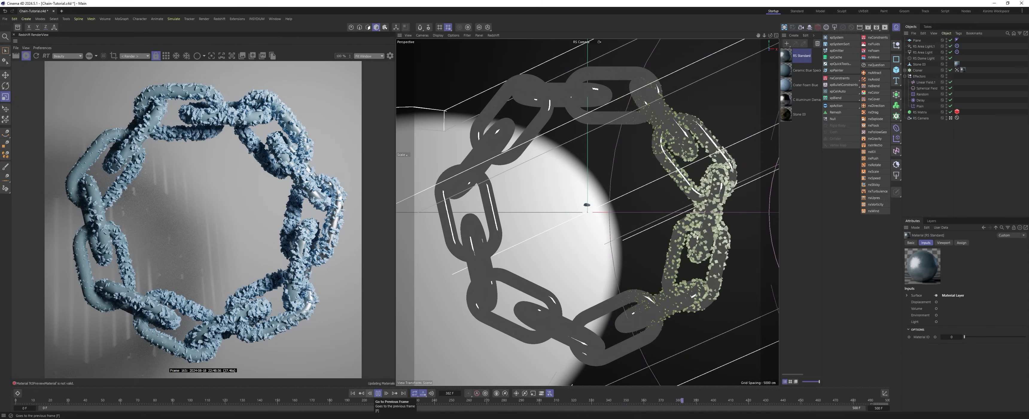
{"action": "left_click", "coordinate": [378, 393]}
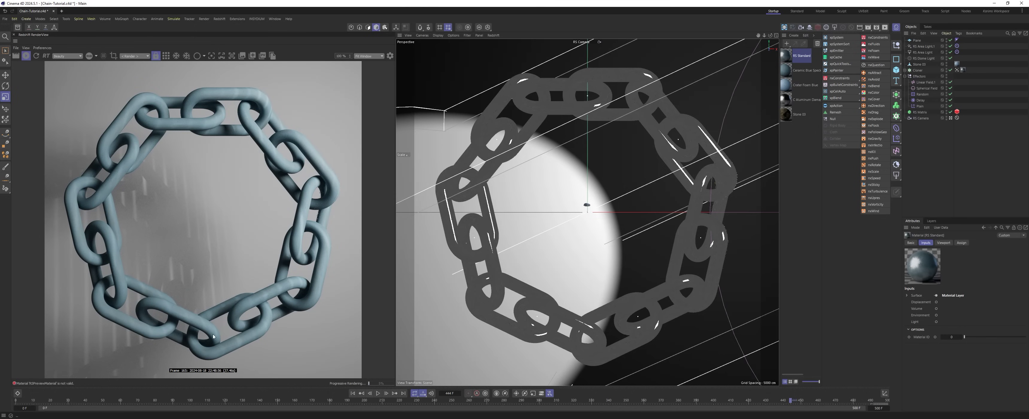
{"action": "left_click_drag", "start_coordinate": [239, 400], "coordinate": [336, 399]}
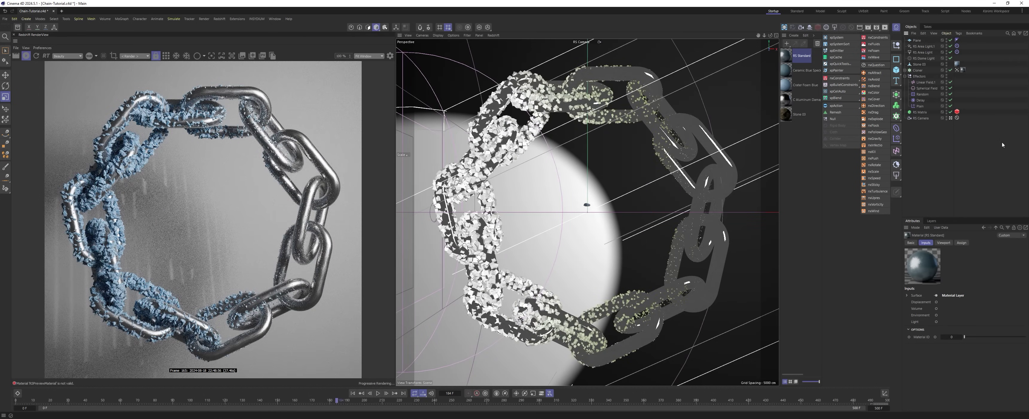
Search the Asset Browser's materials for glass and try the orange Coated Glass 001 material on the scattered stones.
{"action": "key", "text": "shift+F8"}
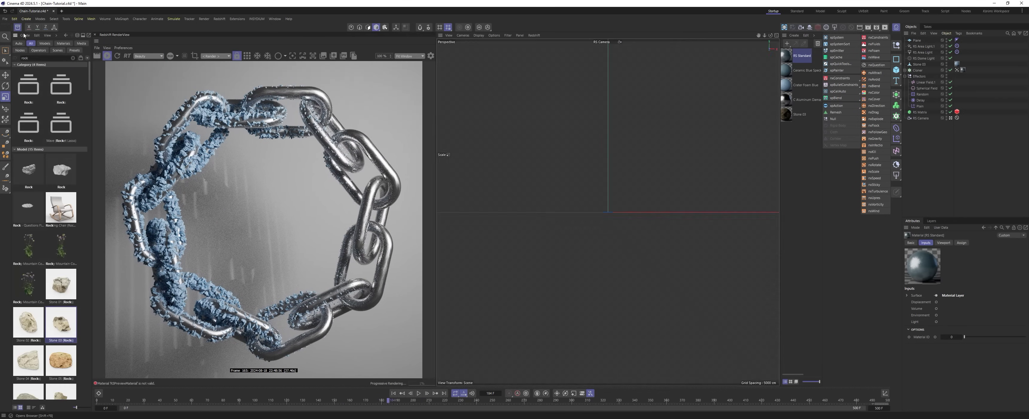
{"action": "left_click", "coordinate": [38, 58]}
{"action": "type", "text": "rock"}
{"action": "key", "text": "BackSpace"}
{"action": "key", "text": "BackSpace"}
{"action": "key", "text": "BackSpace"}
{"action": "key", "text": "BackSpace"}
{"action": "type", "text": "glass"}
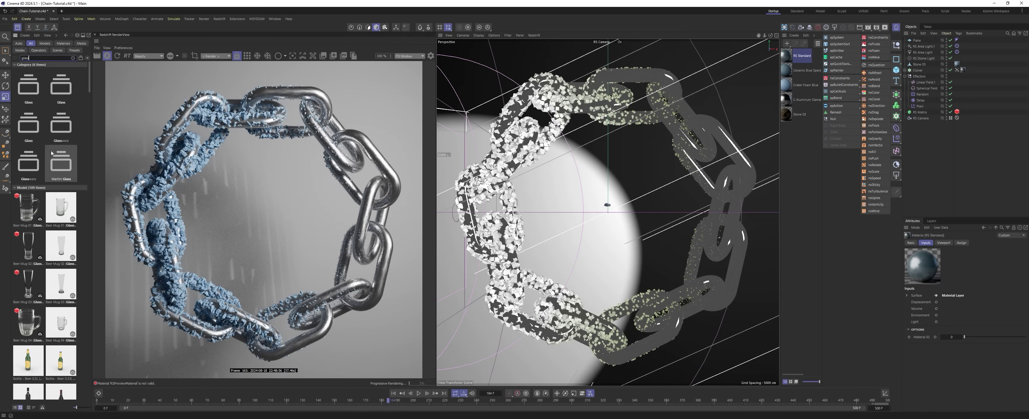
{"action": "scroll", "coordinate": [55, 160], "scroll_direction": "down", "scroll_amount": 2}
{"action": "left_click", "coordinate": [63, 43]}
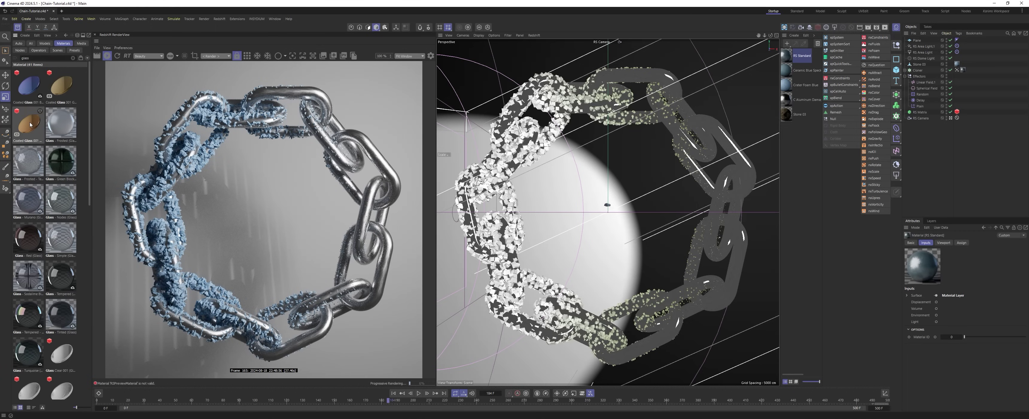
{"action": "left_click_drag", "start_coordinate": [27, 128], "coordinate": [491, 64]}
{"action": "left_click_drag", "start_coordinate": [796, 54], "coordinate": [957, 64]}
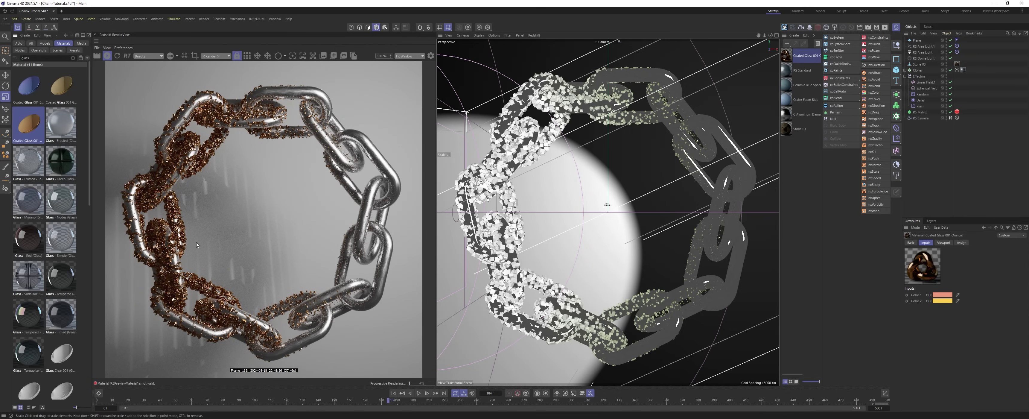
Move the Metal and Blue scaffolds farther from the Material Layer in the RS Standard node graph, then close the editor.
{"action": "double_click", "coordinate": [787, 72]}
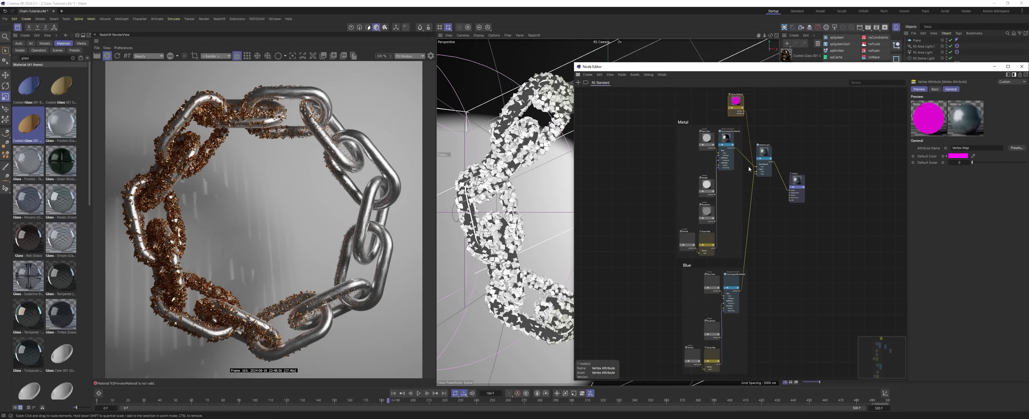
{"action": "left_click_drag", "start_coordinate": [686, 124], "coordinate": [664, 113]}
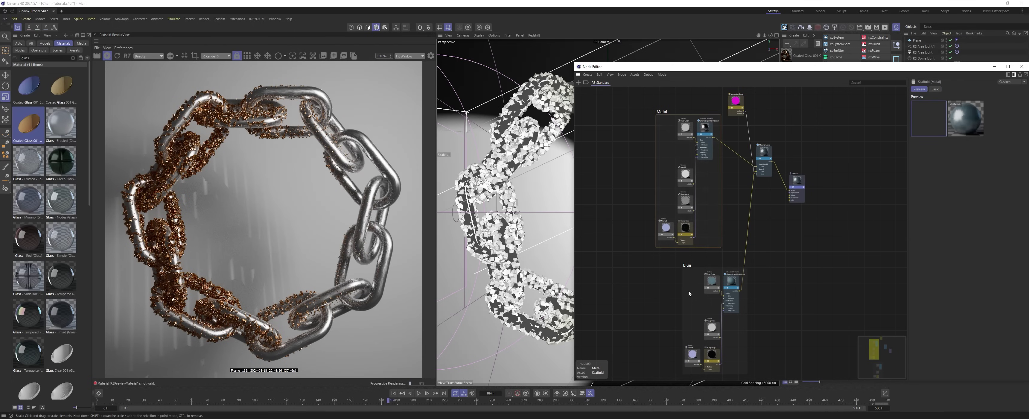
{"action": "left_click_drag", "start_coordinate": [686, 266], "coordinate": [659, 258]}
{"action": "left_click", "coordinate": [1021, 66]}
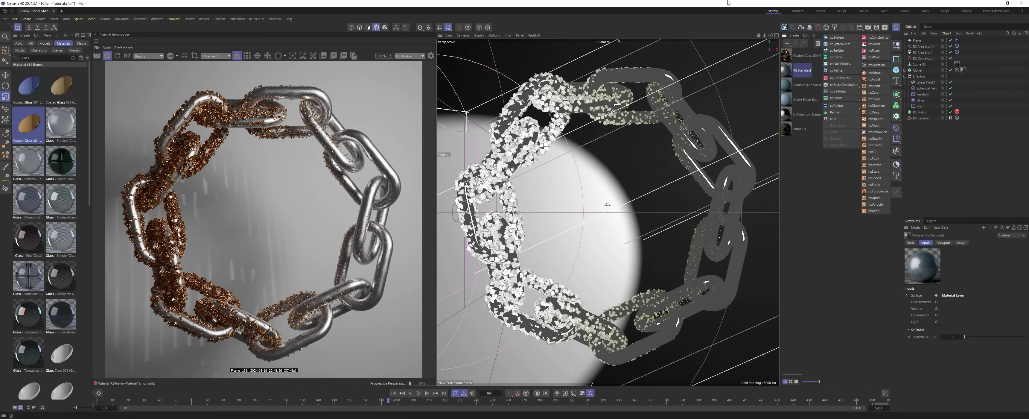
Undo the scaffold moves and the glass material assignment on the stones.
{"action": "key", "text": "ctrl+z"}
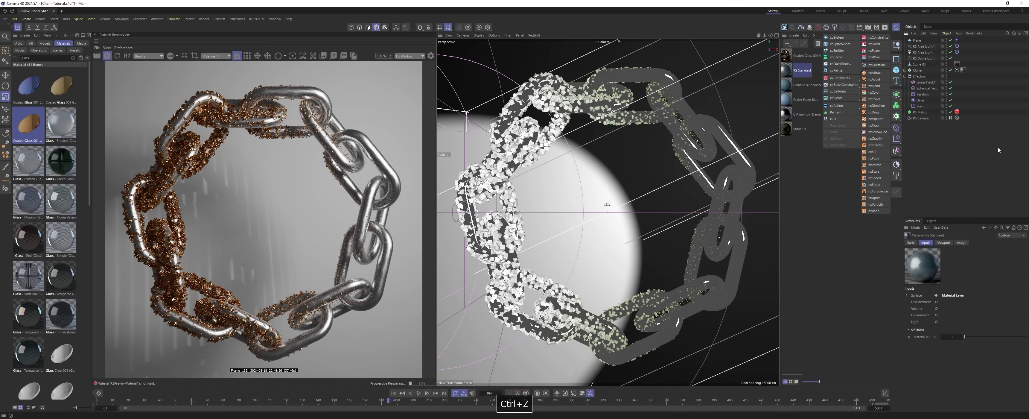
{"action": "key", "text": "ctrl+z"}
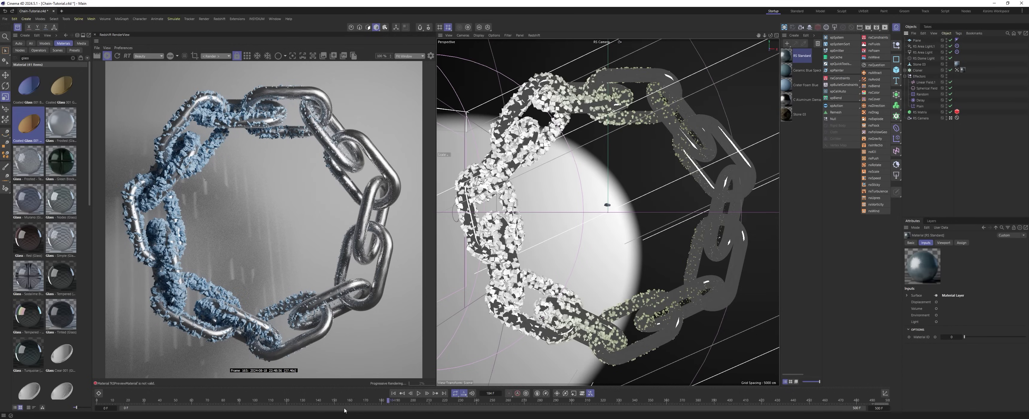
Switch to Media Player and play the ChainSpin render in stages to examine the finished metal-to-ceramic loop.
{"action": "key", "text": "alt+Tab"}
{"action": "left_click_drag", "start_coordinate": [491, 349], "coordinate": [387, 349]}
{"action": "left_click", "coordinate": [583, 367]}
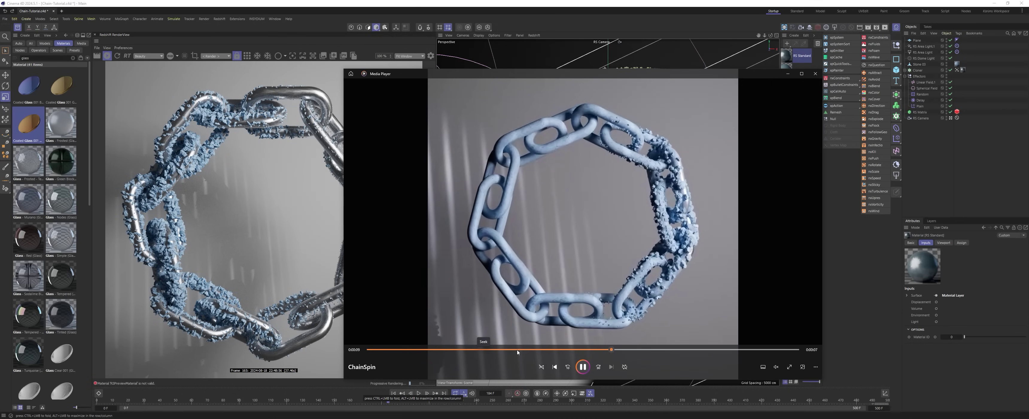
{"action": "left_click", "coordinate": [584, 366]}
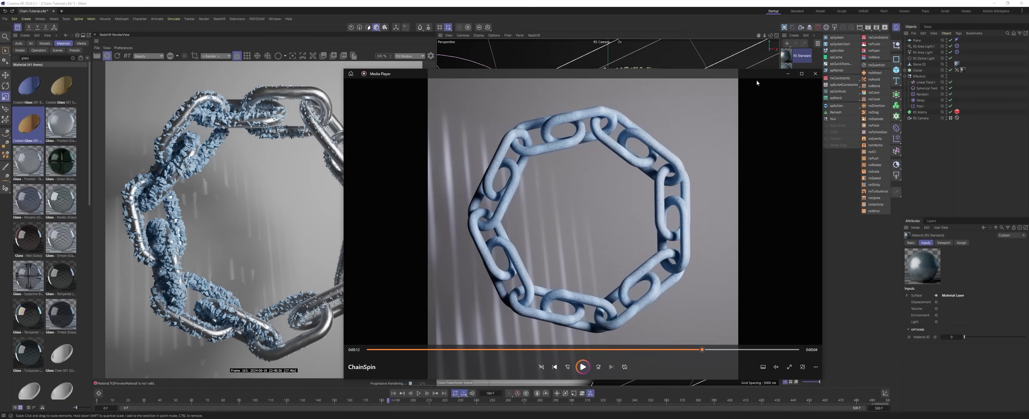
{"action": "left_click", "coordinate": [582, 366]}
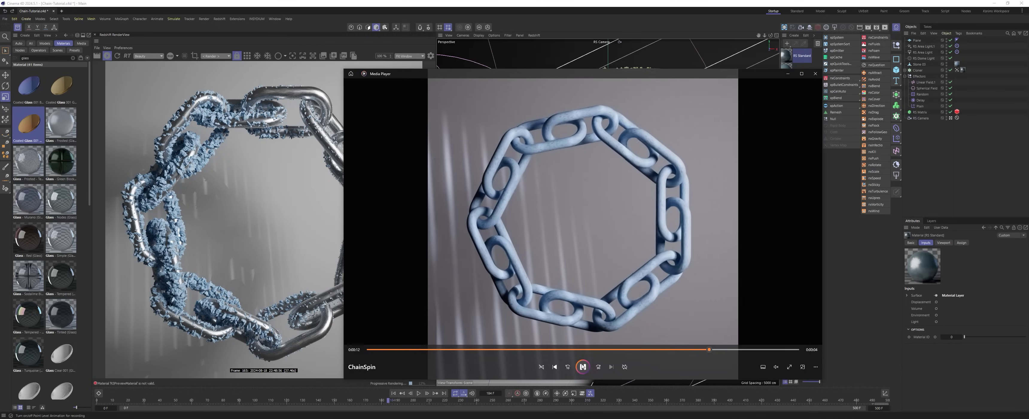